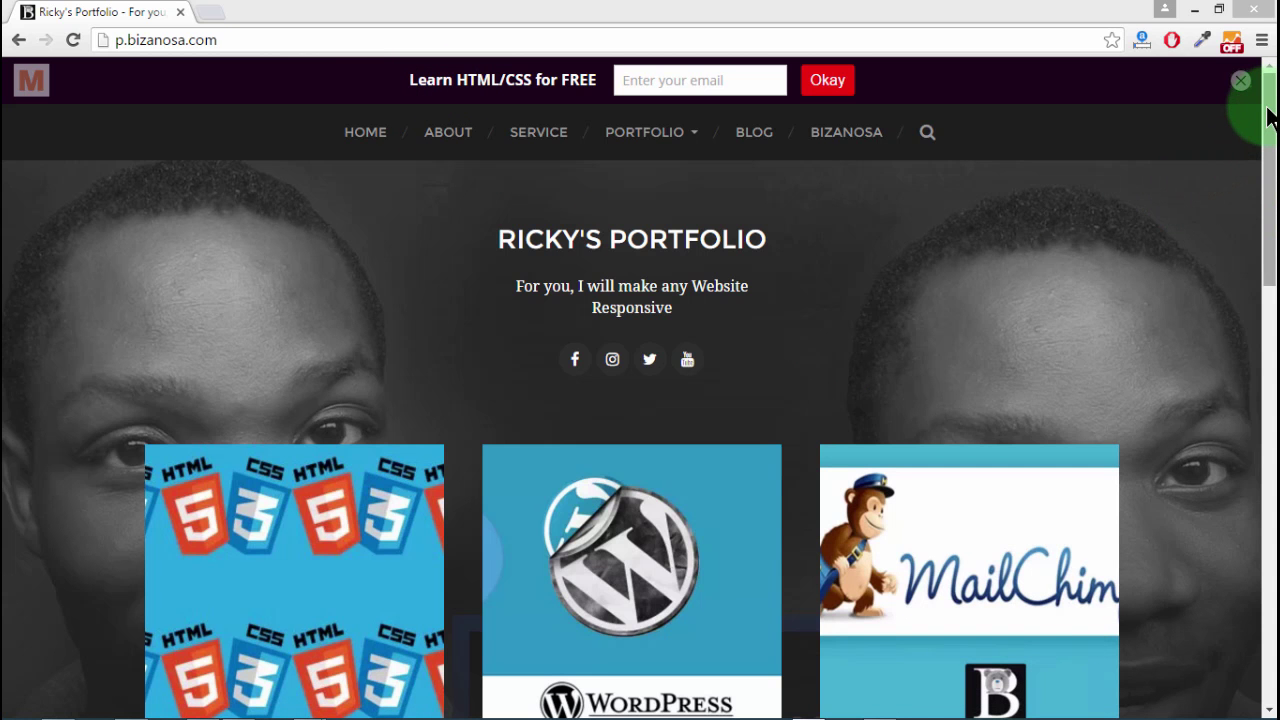
Step: Review the MailMunch script in footer.php, dismiss the signup banner, and go to the MailMunch Forms dashboard
{"action": "left_click_drag", "start_coordinate": [1268, 116], "coordinate": [1268, 449]}
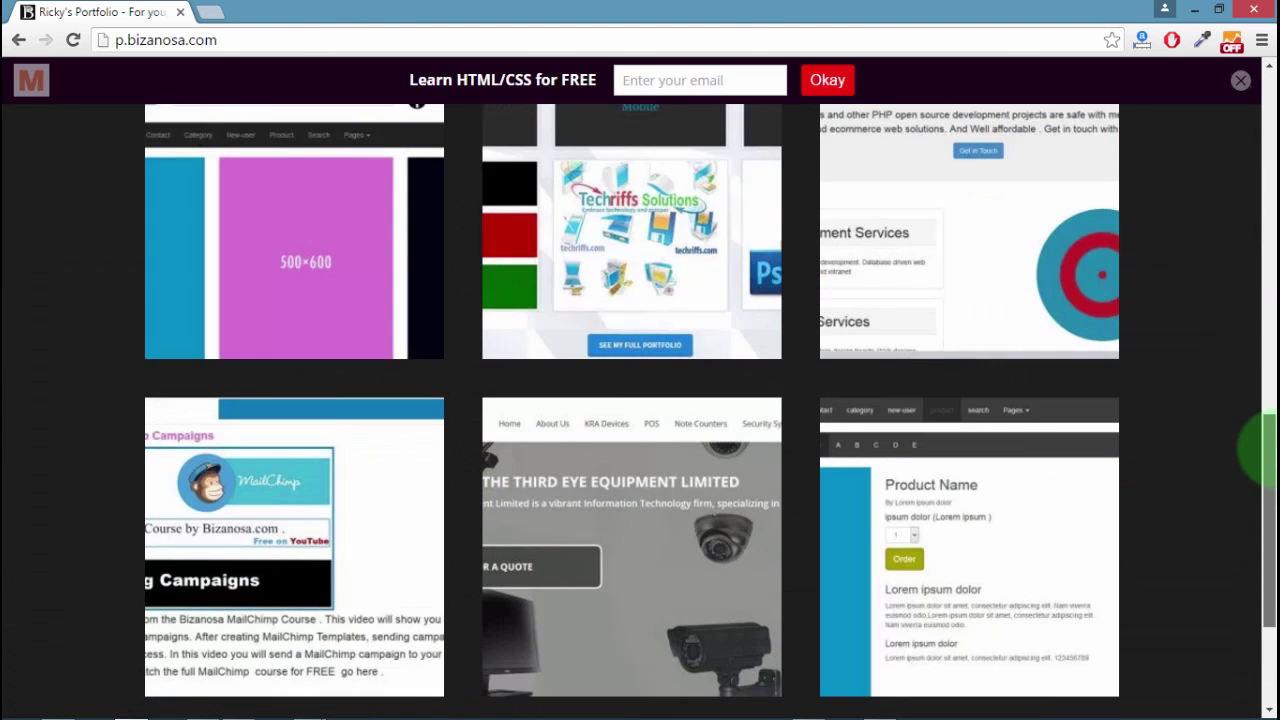
{"action": "scroll", "coordinate": [1262, 690], "scroll_direction": "down", "scroll_amount": 2}
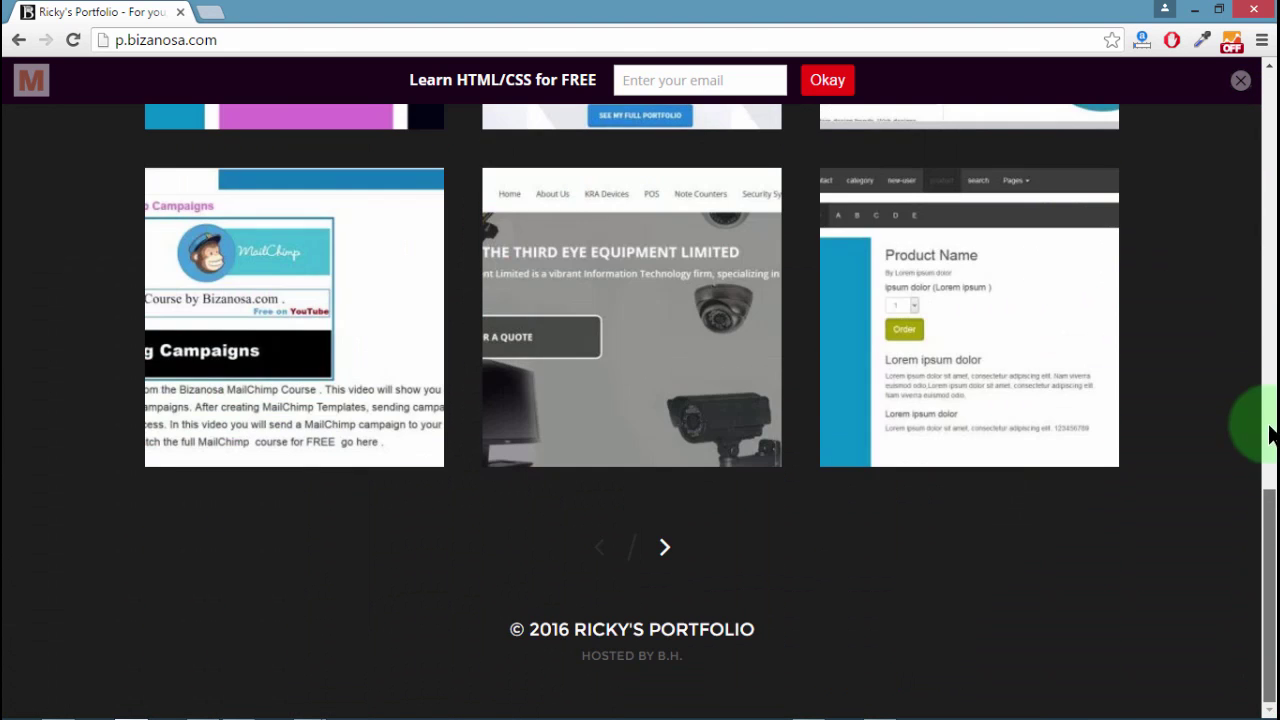
{"action": "scroll", "coordinate": [1260, 400], "scroll_direction": "up", "scroll_amount": 4}
{"action": "left_click_drag", "start_coordinate": [1270, 92], "coordinate": [1270, 92]}
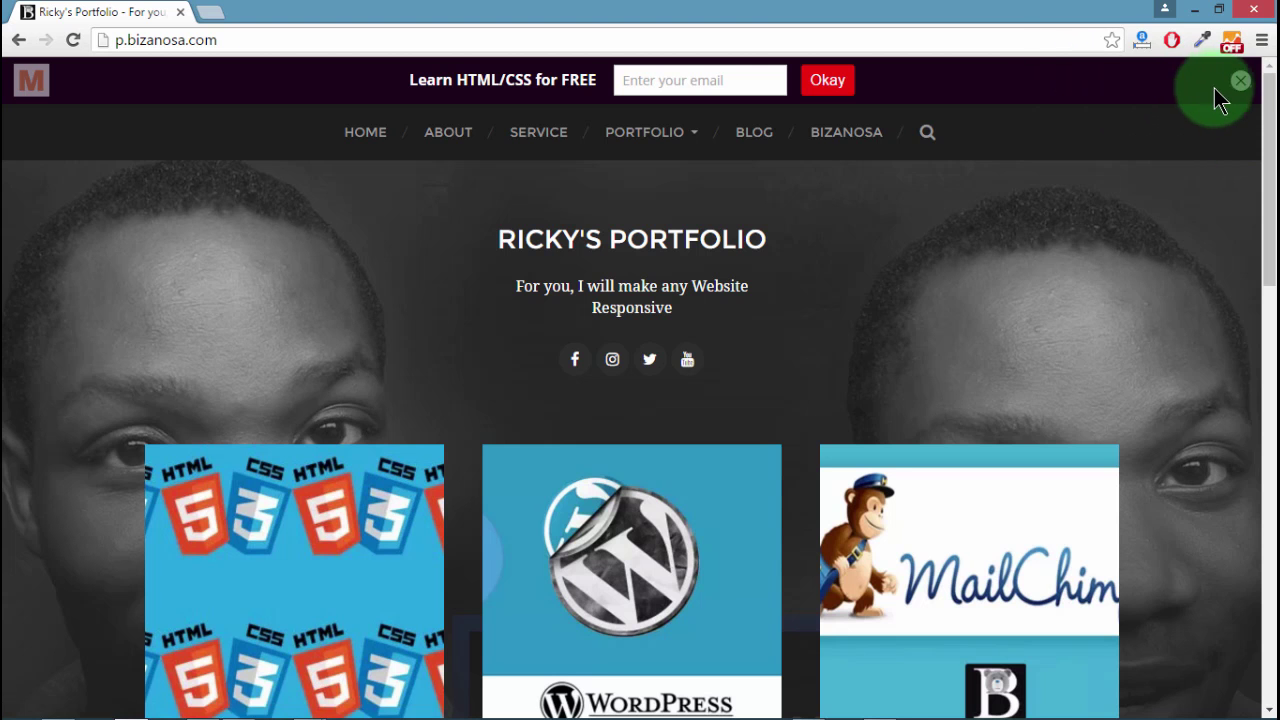
{"action": "left_click", "coordinate": [1241, 82]}
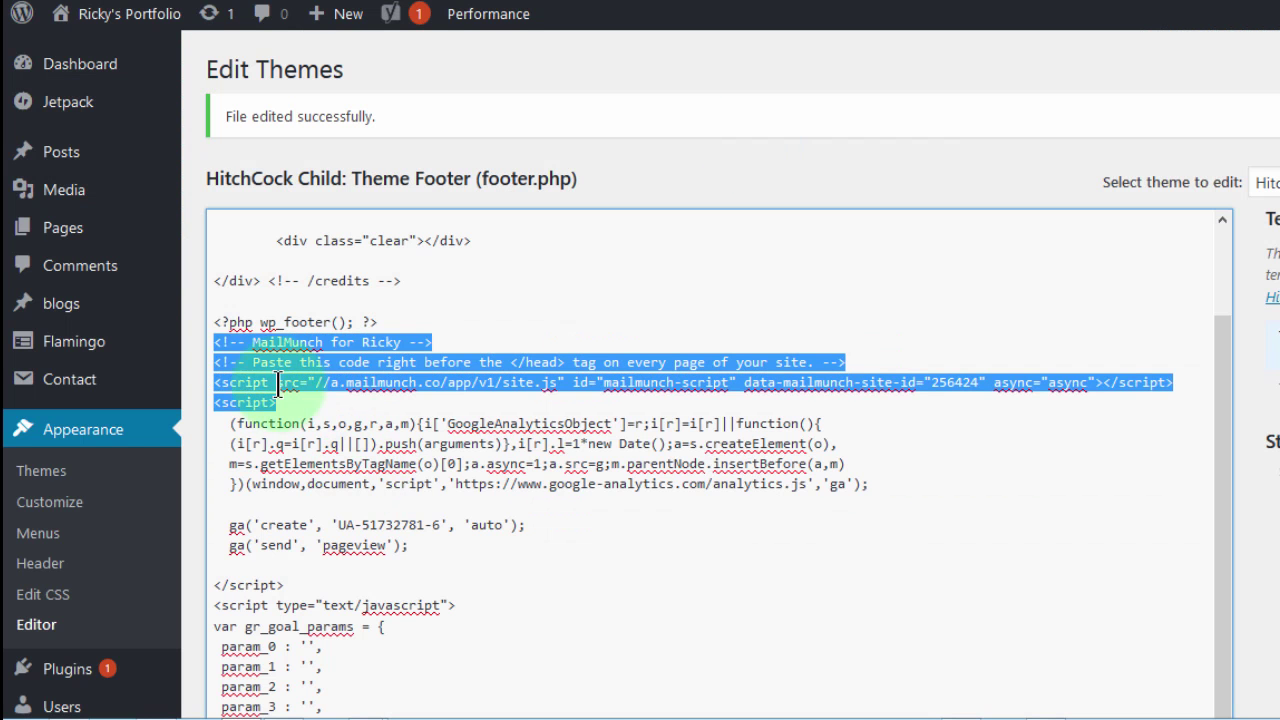
{"action": "left_click", "coordinate": [220, 155]}
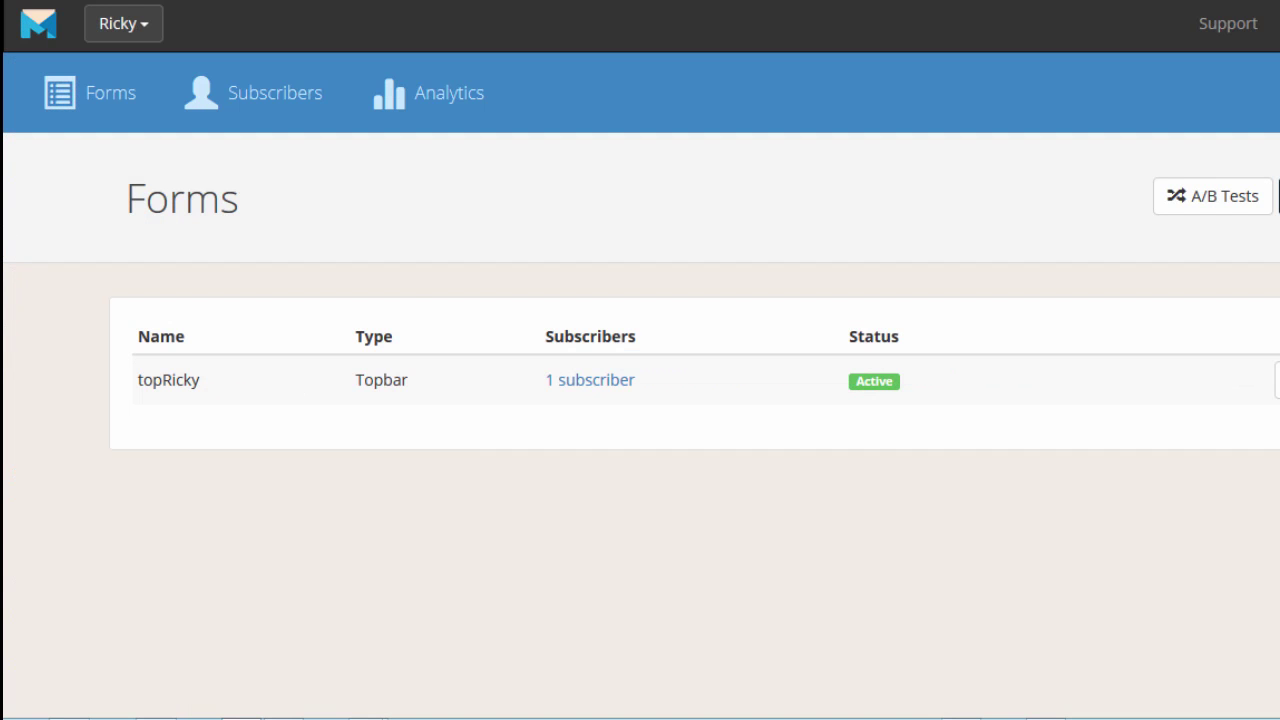
{"action": "left_click", "coordinate": [343, 357]}
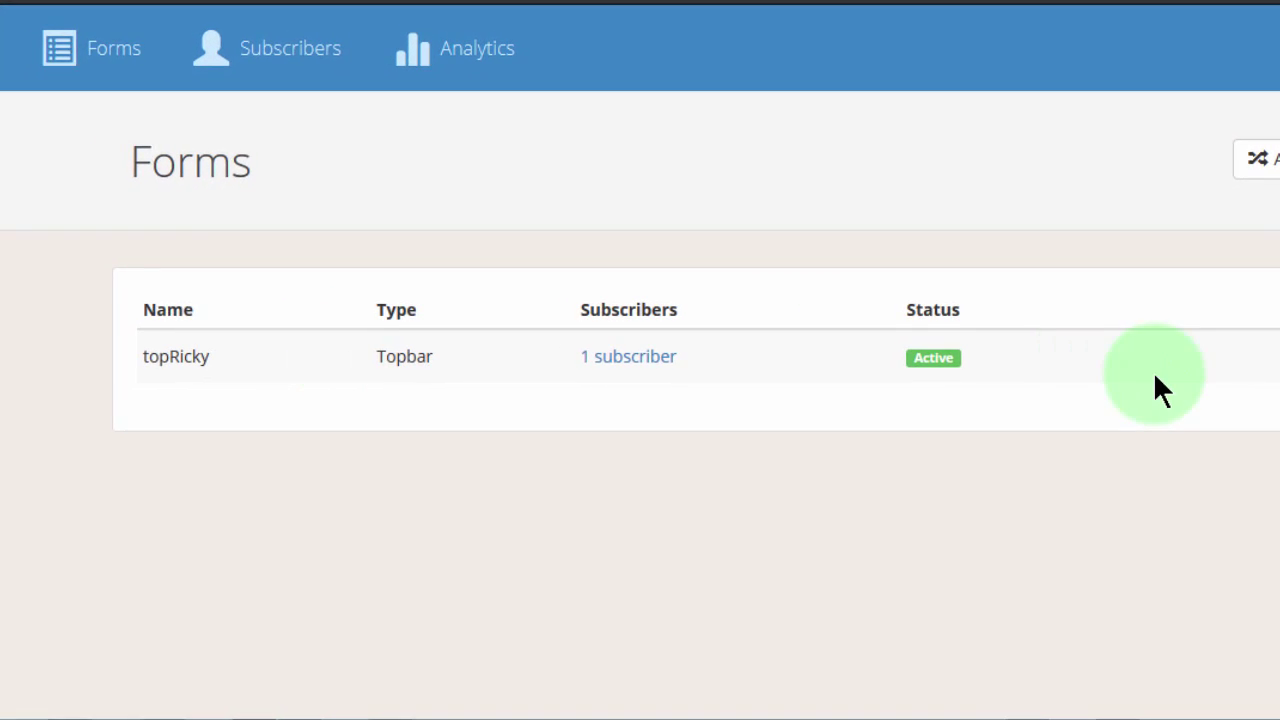
{"action": "left_click", "coordinate": [1117, 352]}
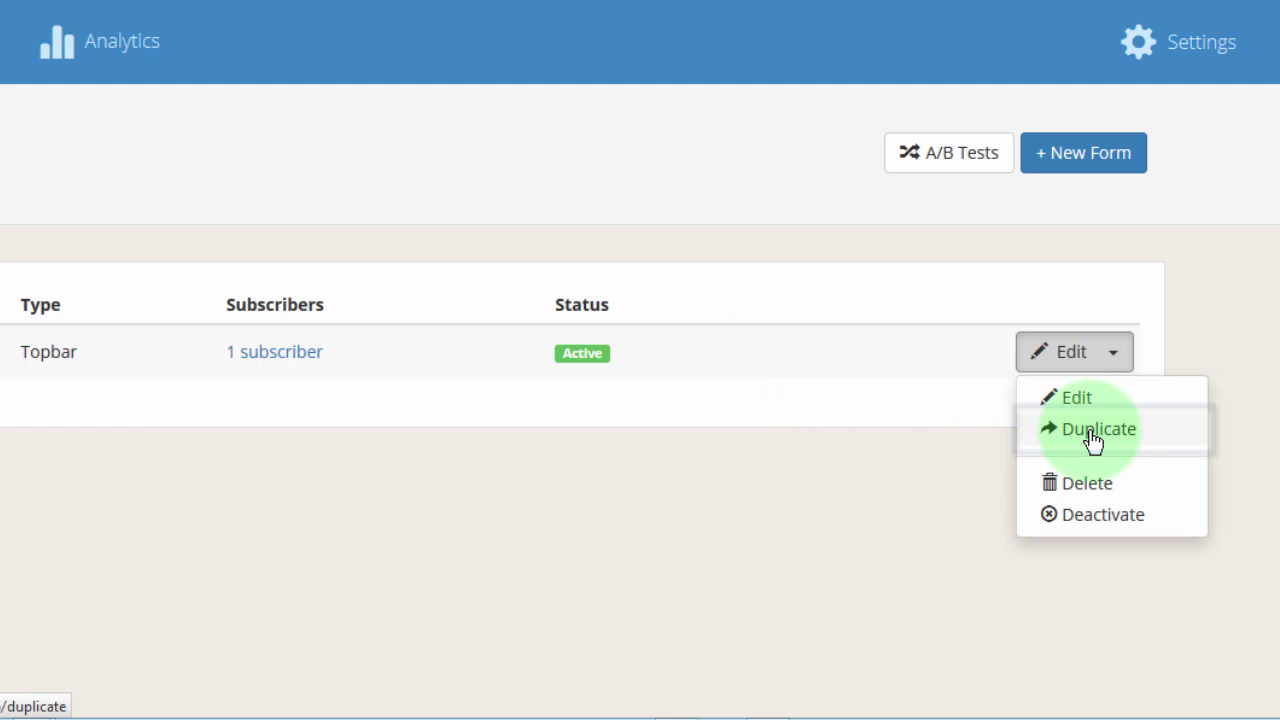
{"action": "left_click", "coordinate": [617, 394]}
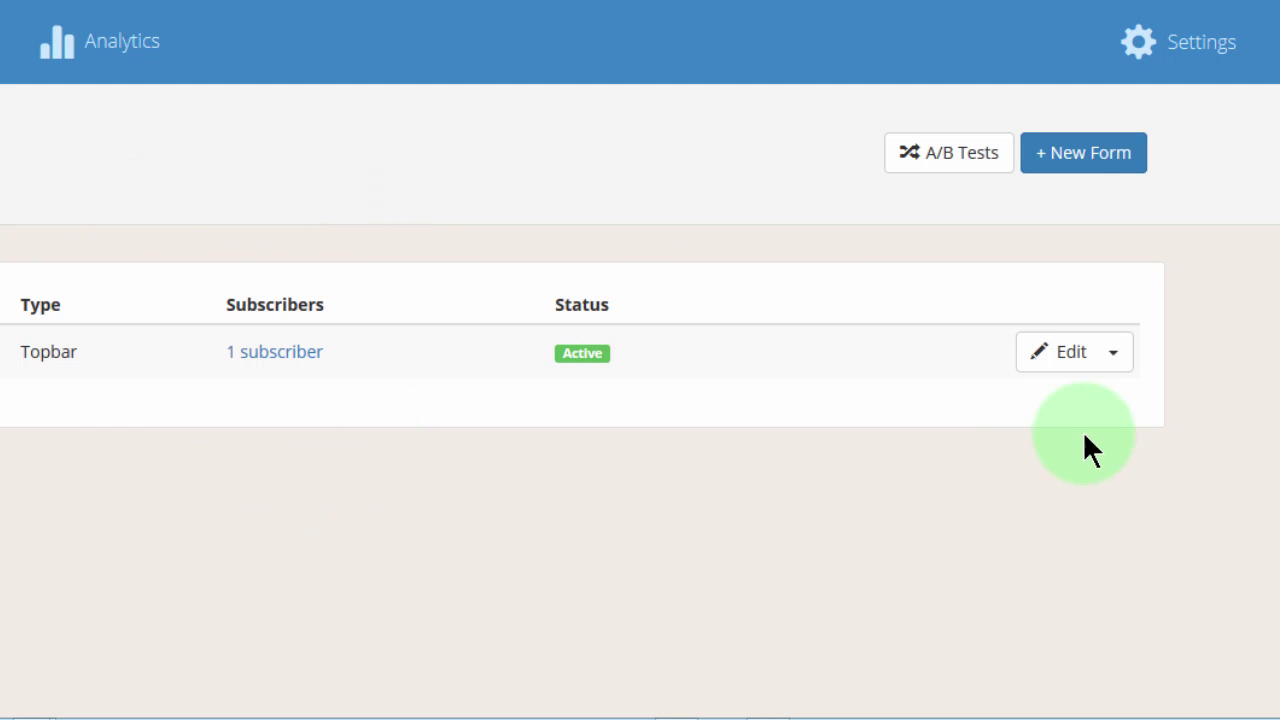
{"action": "left_click", "coordinate": [1114, 354]}
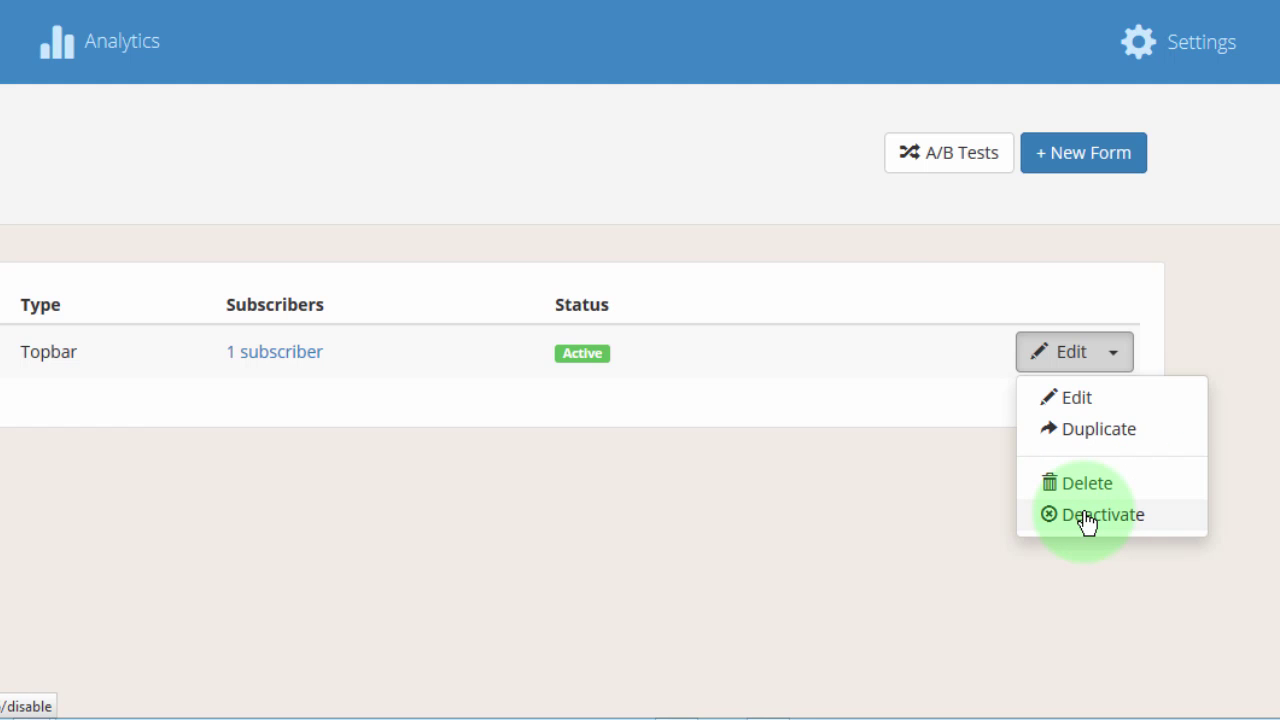
{"action": "left_click", "coordinate": [814, 509]}
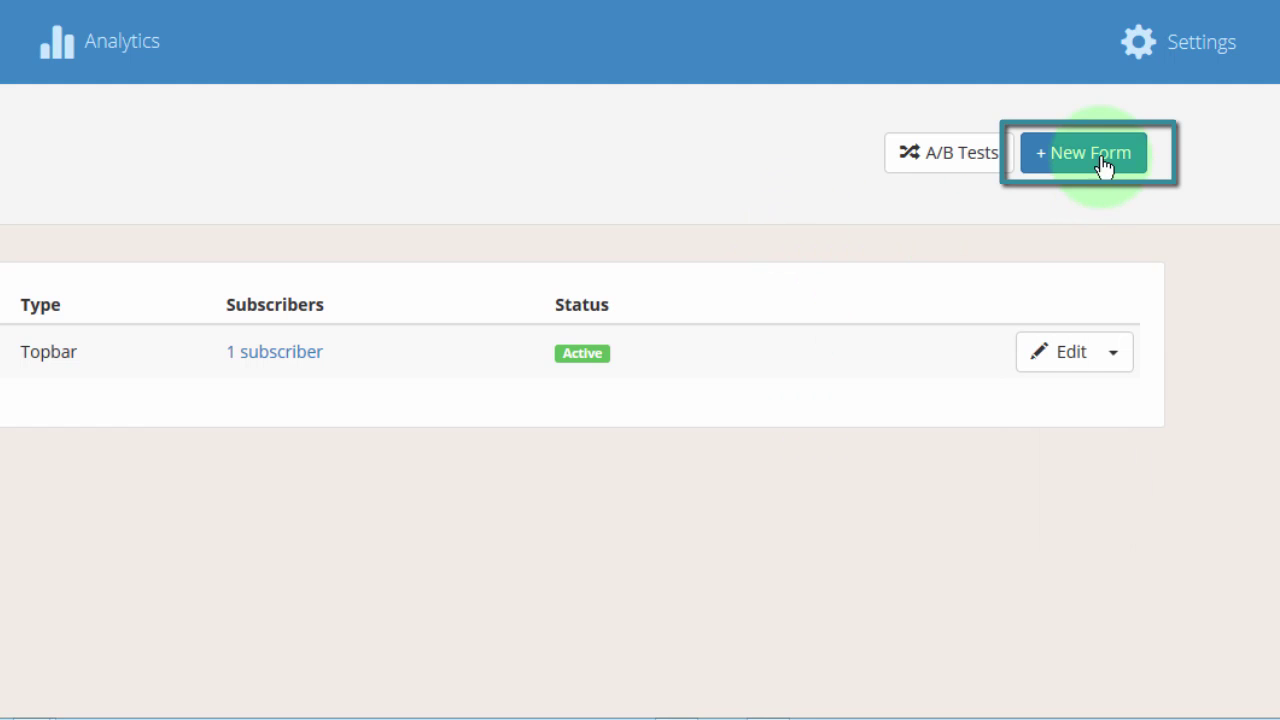
Step: Start a new Popover form using the Postman theme
{"action": "left_click", "coordinate": [1092, 150]}
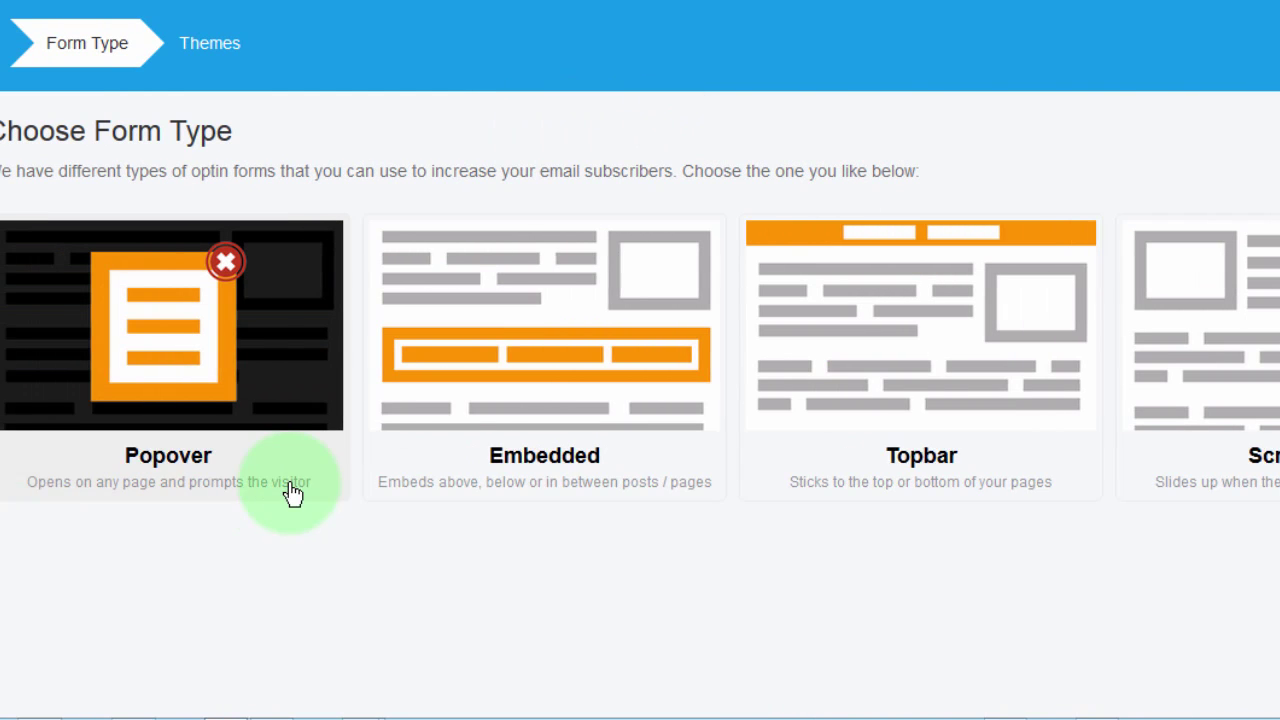
{"action": "left_click", "coordinate": [185, 327]}
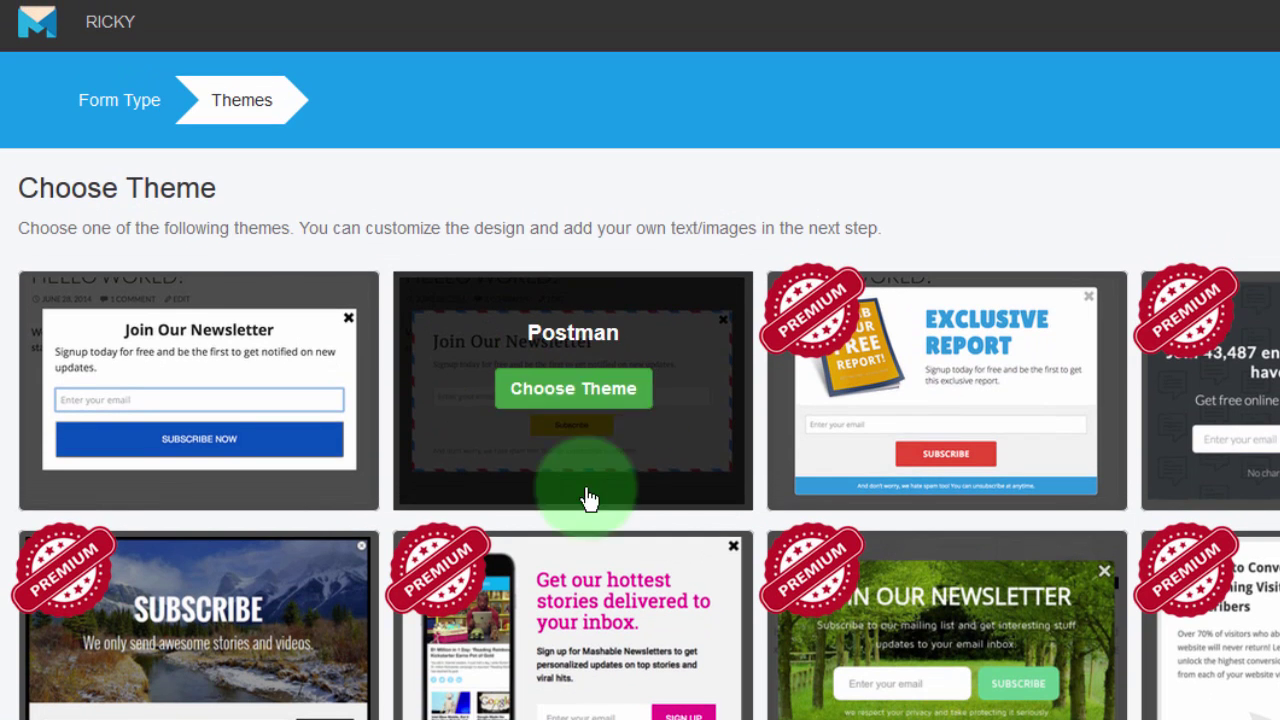
{"action": "left_click", "coordinate": [572, 392]}
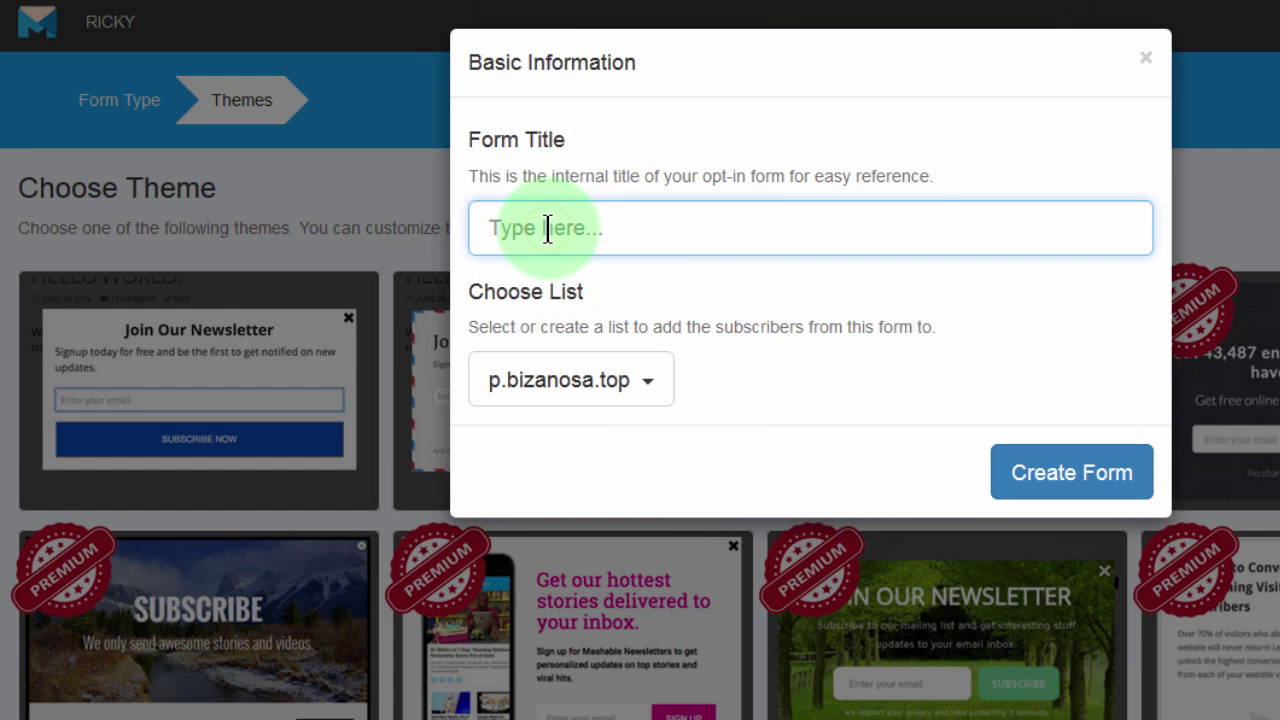
Step: Title the form 'ThePopup', attach a new subscriber list 'forpopup', and create the form
{"action": "type", "text": "ThePop"}
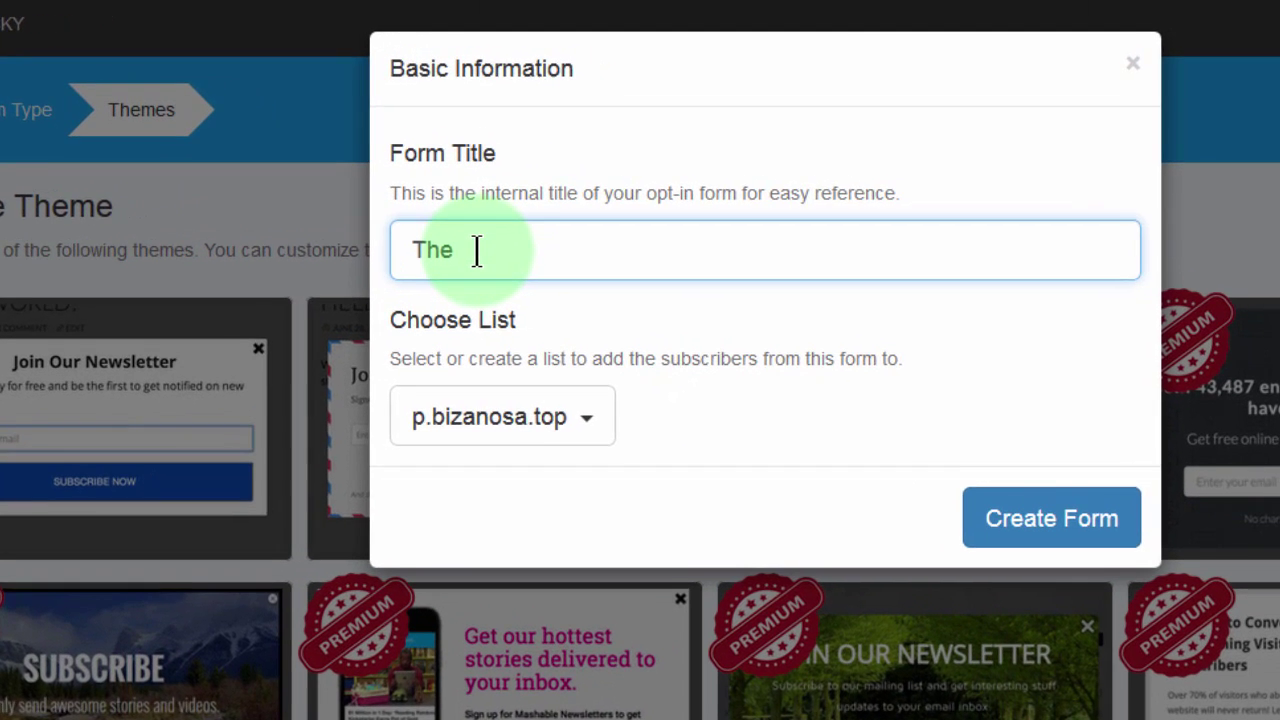
{"action": "type", "text": "up"}
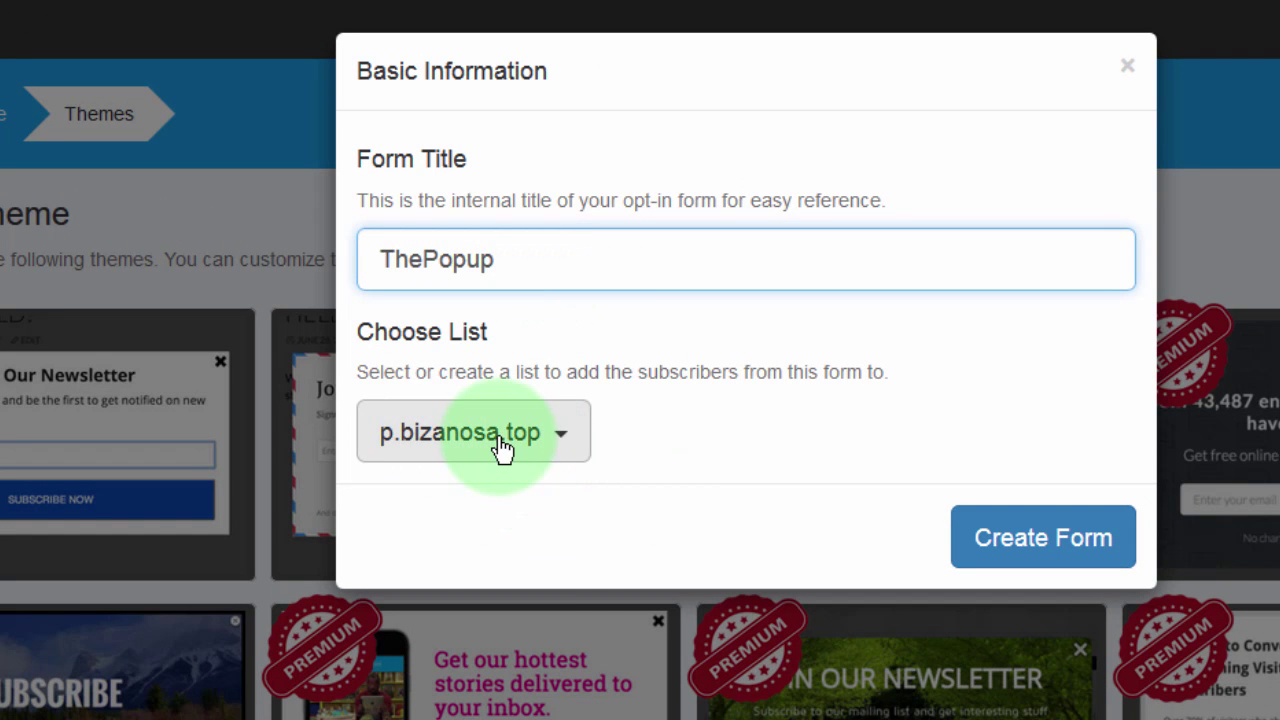
{"action": "left_click", "coordinate": [561, 433]}
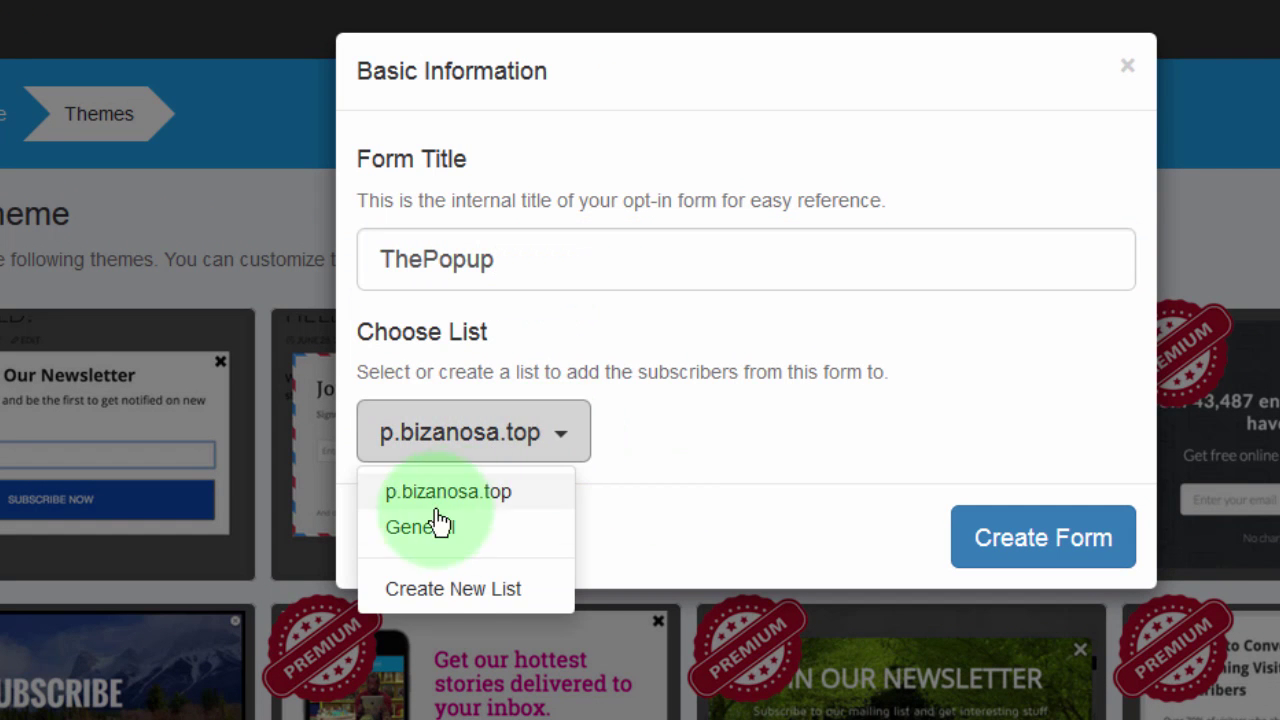
{"action": "left_click", "coordinate": [420, 594]}
{"action": "left_click", "coordinate": [446, 414]}
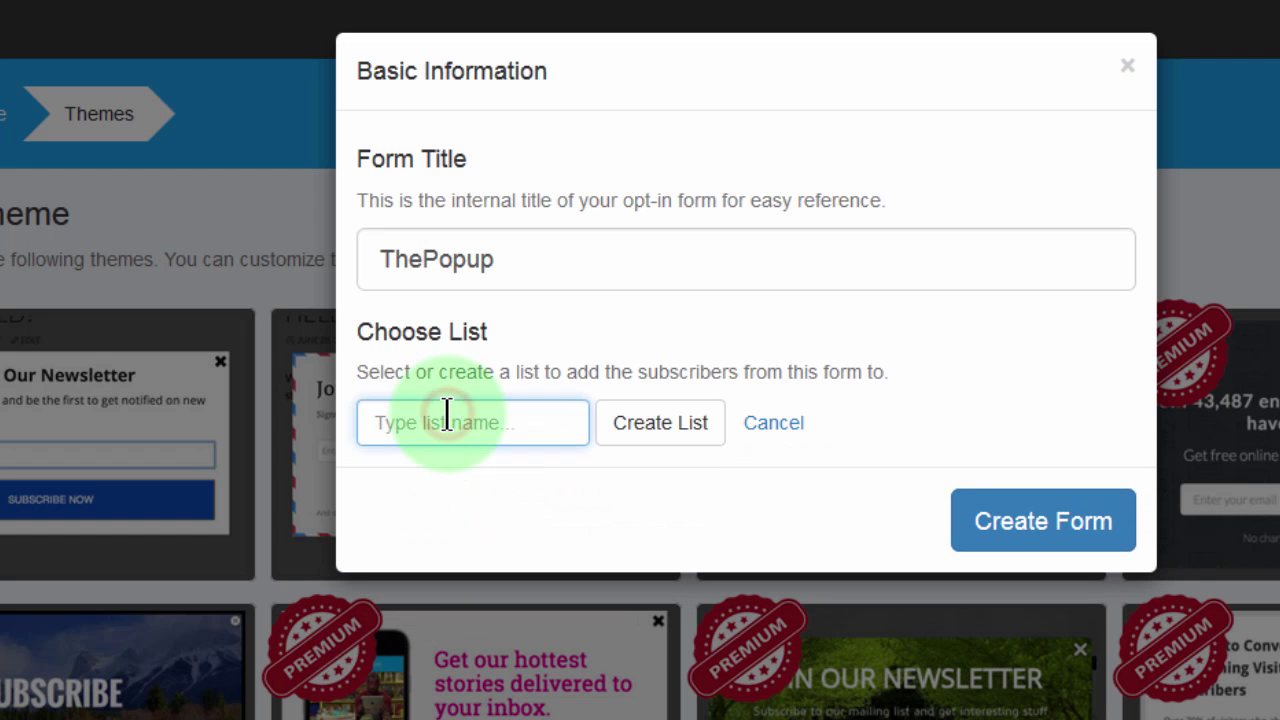
{"action": "type", "text": "forpo"}
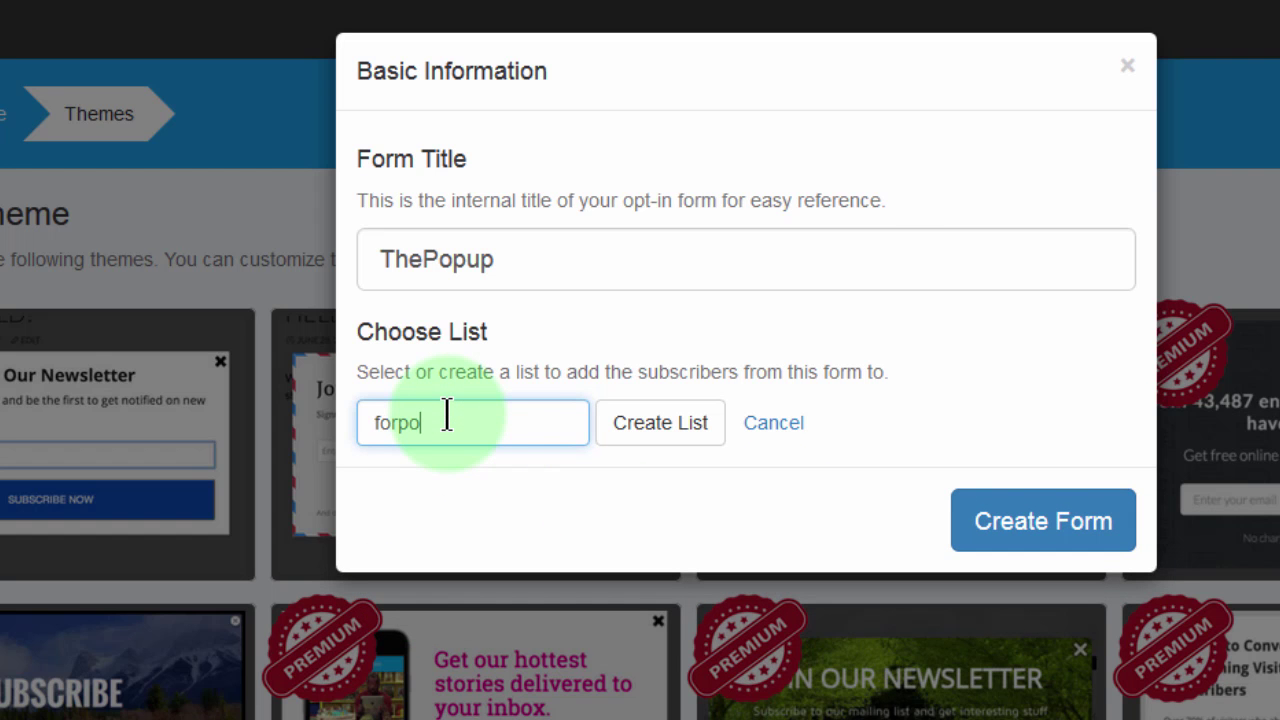
{"action": "type", "text": "pup"}
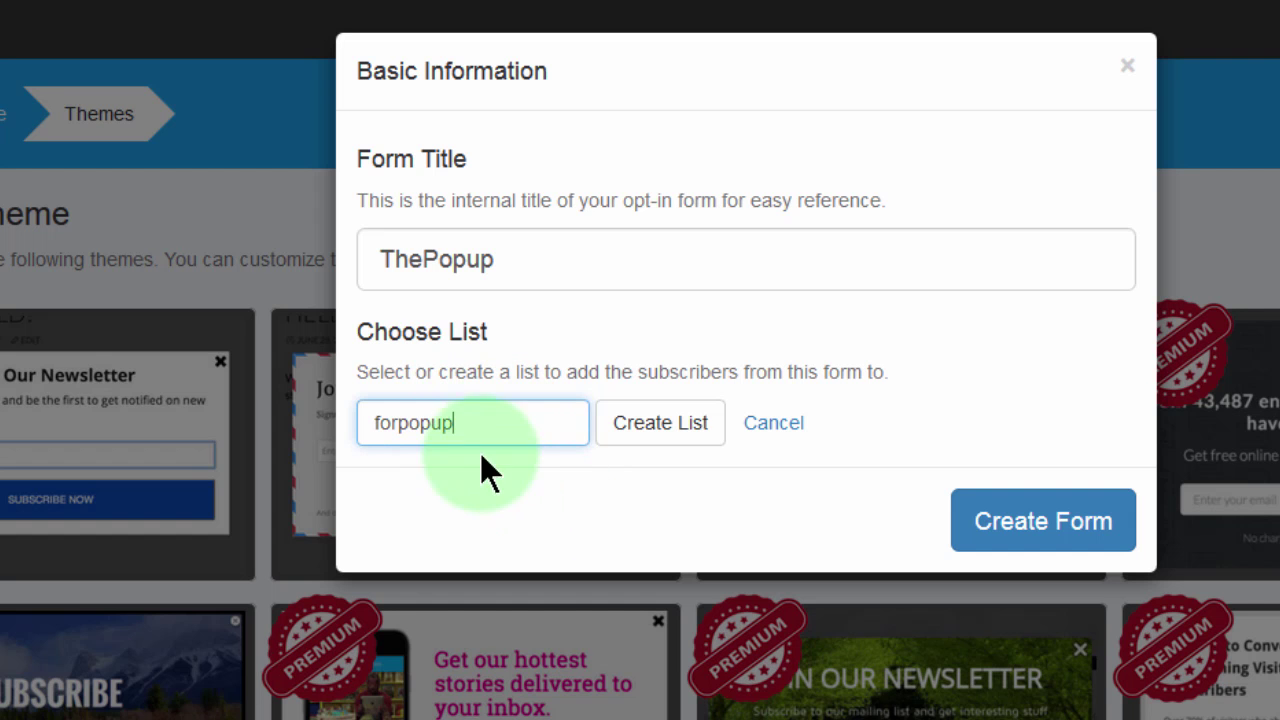
{"action": "left_click", "coordinate": [673, 430]}
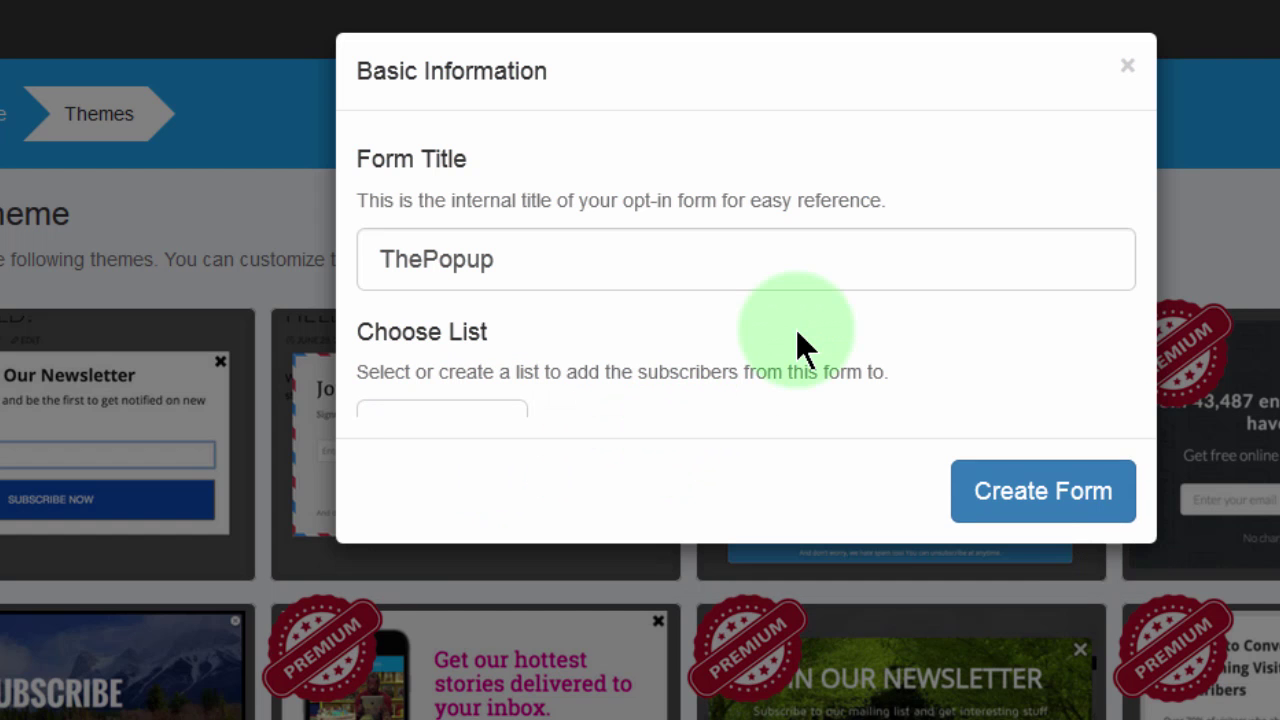
{"action": "left_click", "coordinate": [1047, 552]}
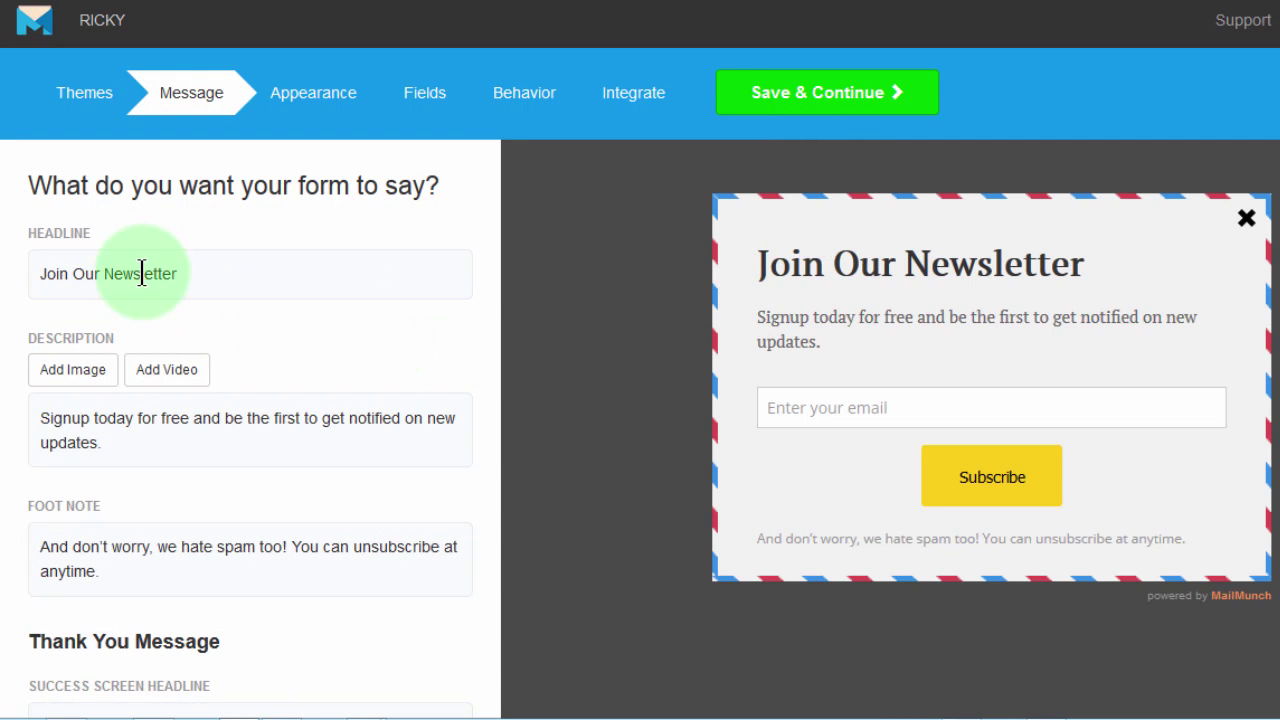
Step: Replace the 'Join Our Newsletter' headline with 'Learn HTML and CSS for FREE'
{"action": "left_click", "coordinate": [200, 273]}
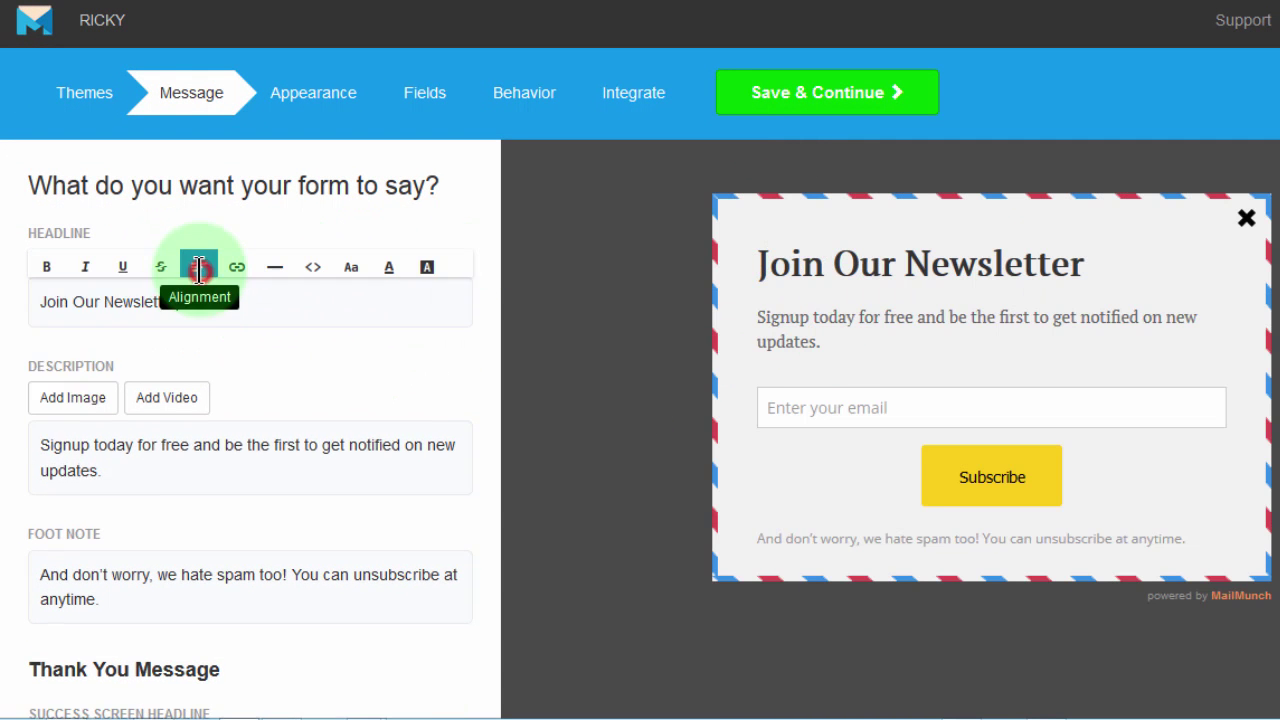
{"action": "left_click_drag", "start_coordinate": [185, 347], "coordinate": [14, 338]}
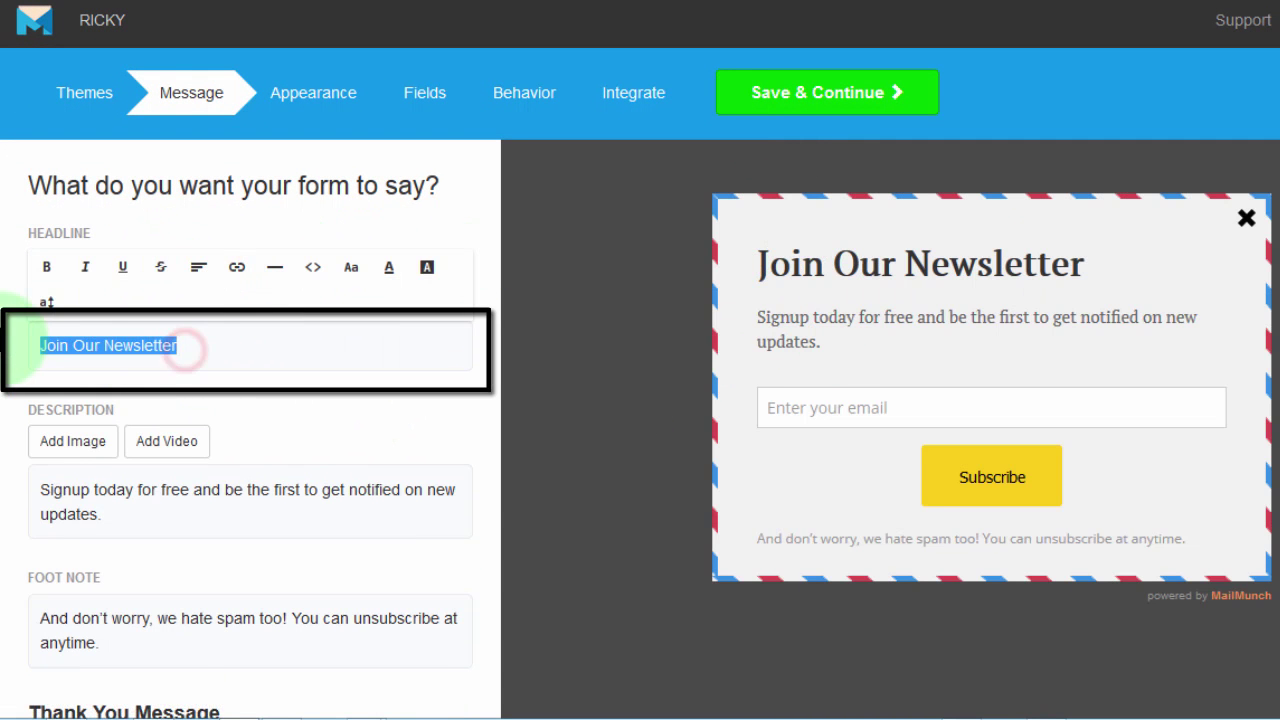
{"action": "type", "text": "Learn HTML"}
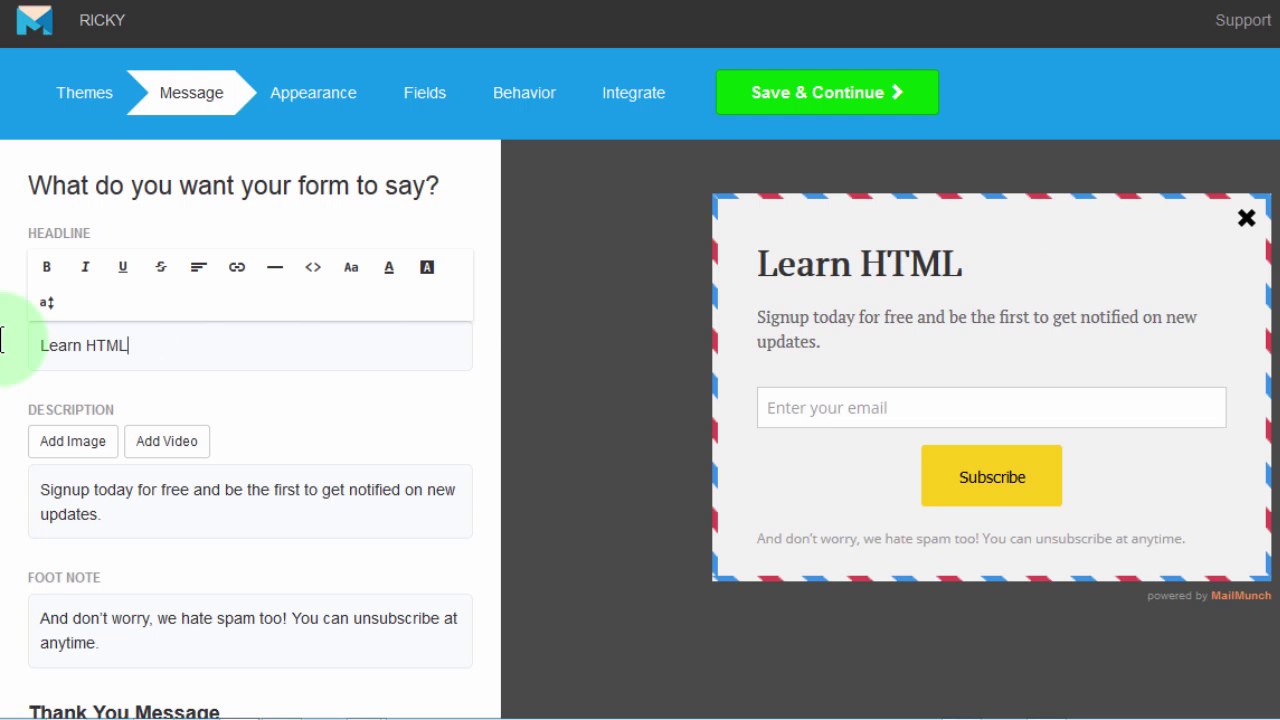
{"action": "type", "text": " and CS"}
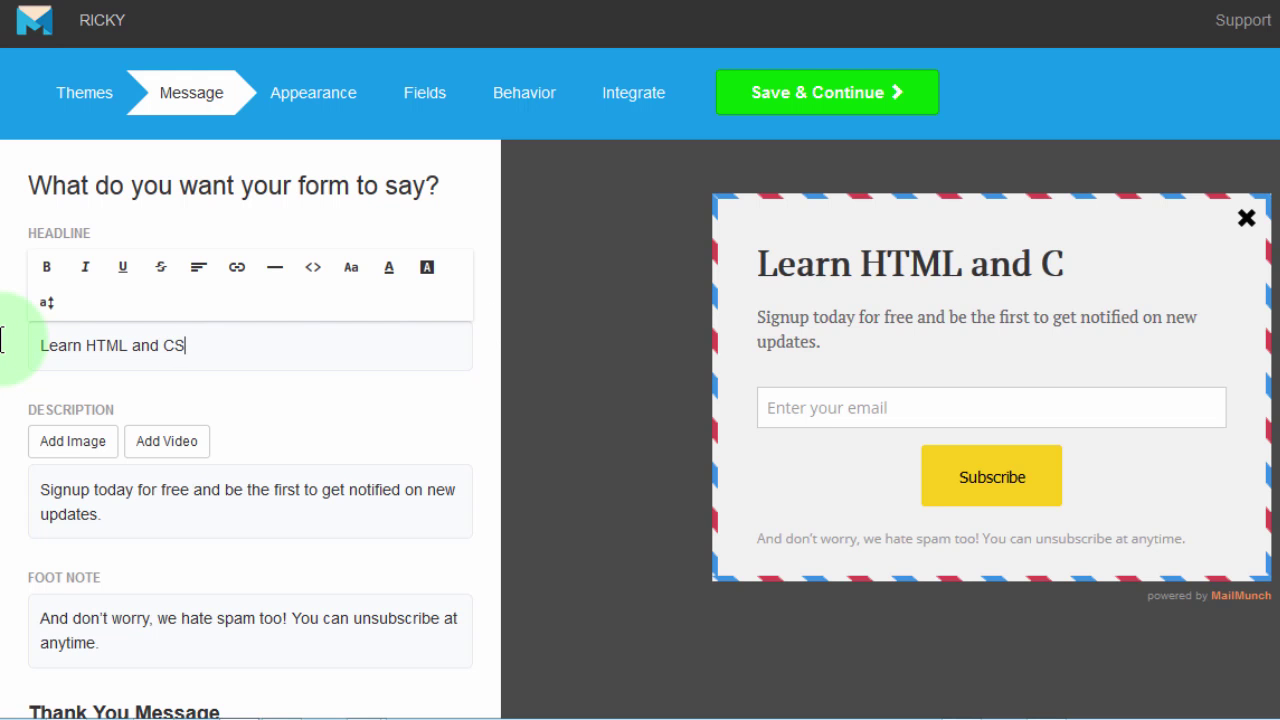
{"action": "type", "text": "S for FR"}
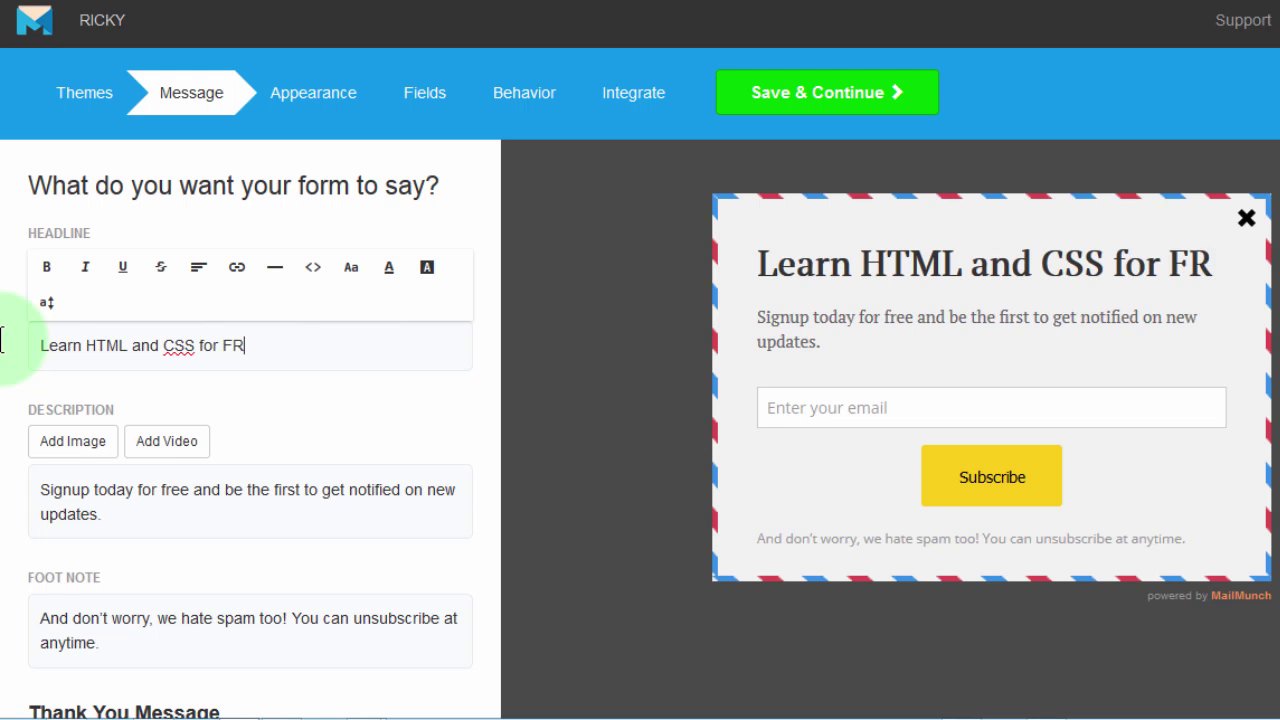
{"action": "type", "text": "EE"}
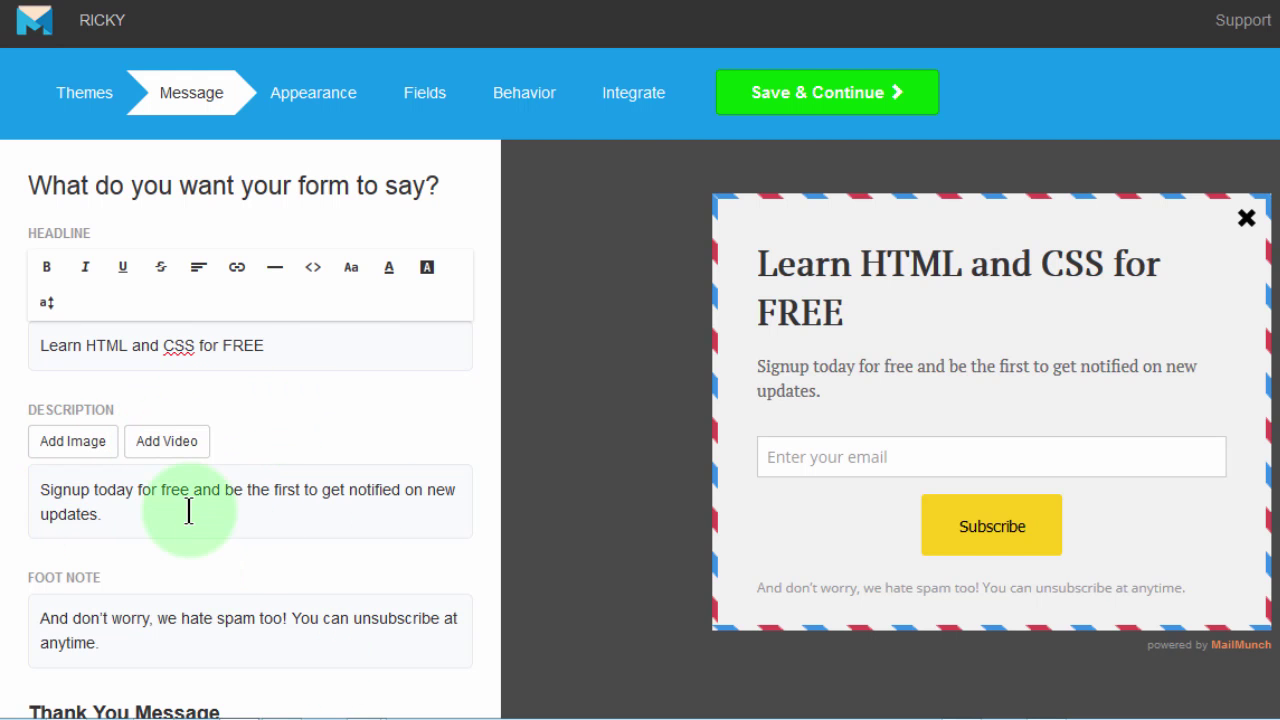
{"action": "left_click", "coordinate": [172, 435]}
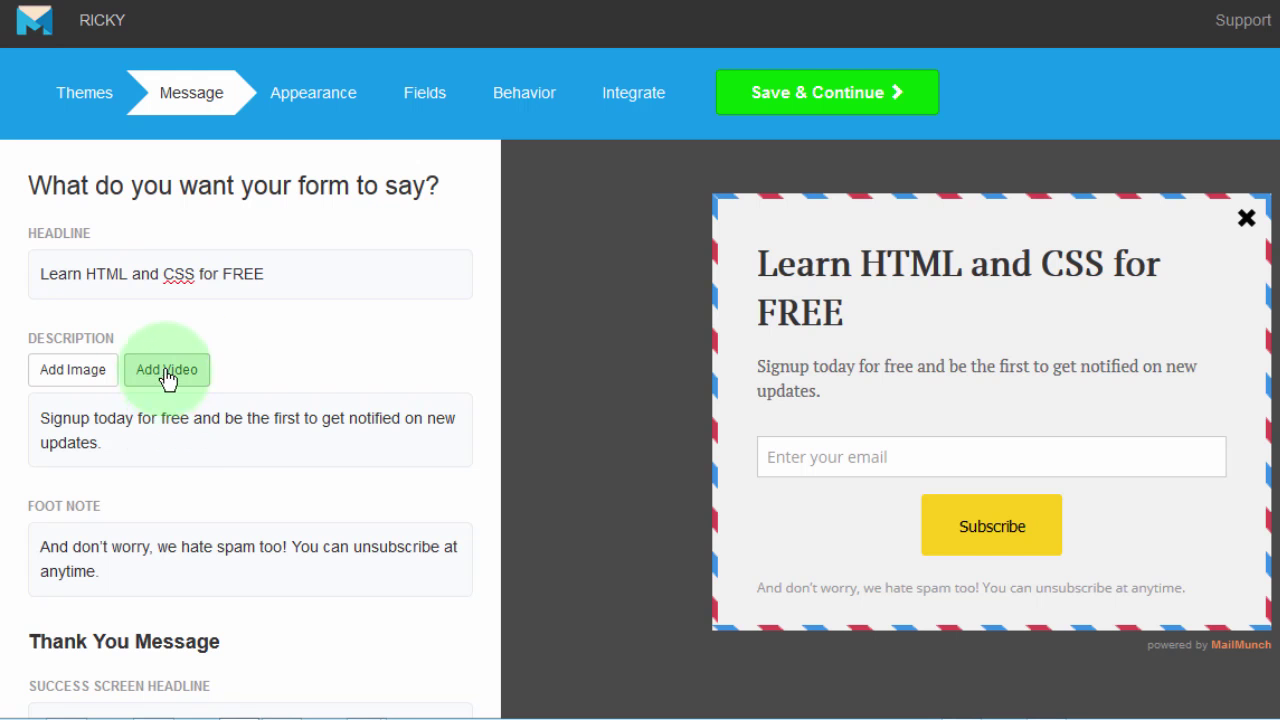
Step: Open the Insert Video box for the description, then cancel it without adding a video
{"action": "left_click", "coordinate": [168, 386]}
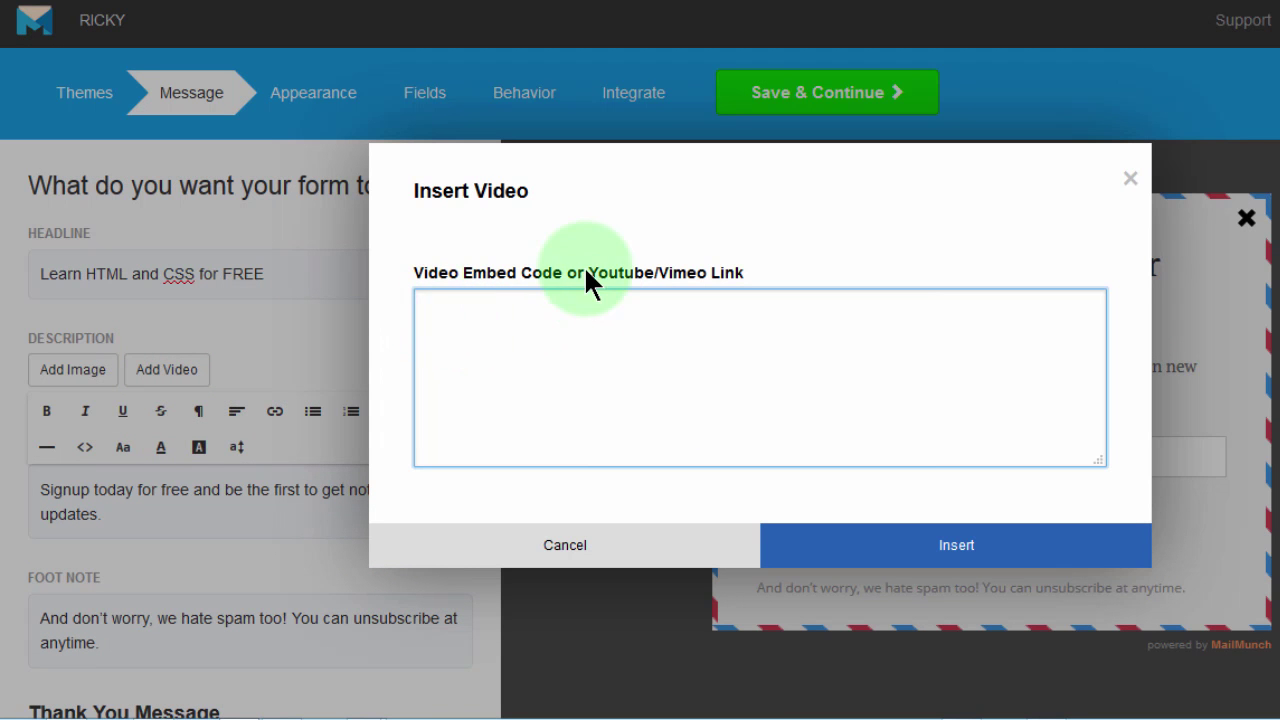
{"action": "left_click_drag", "start_coordinate": [589, 272], "coordinate": [712, 274]}
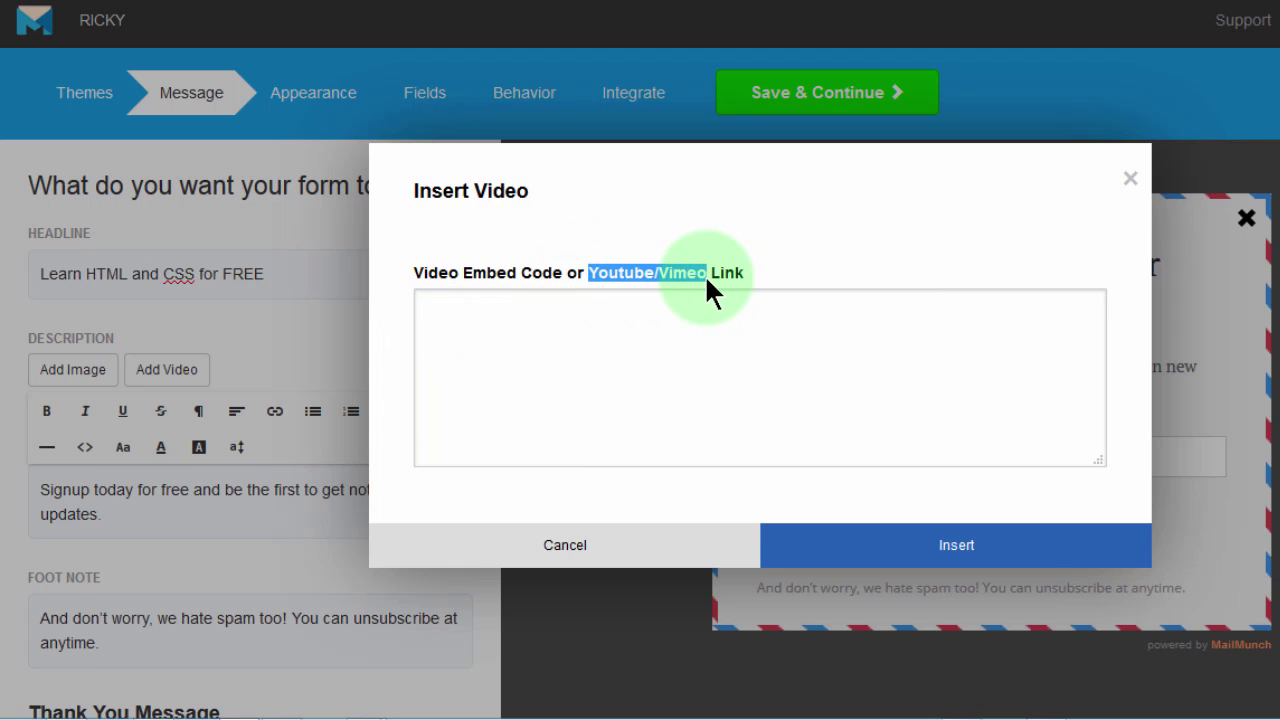
{"action": "left_click", "coordinate": [471, 306]}
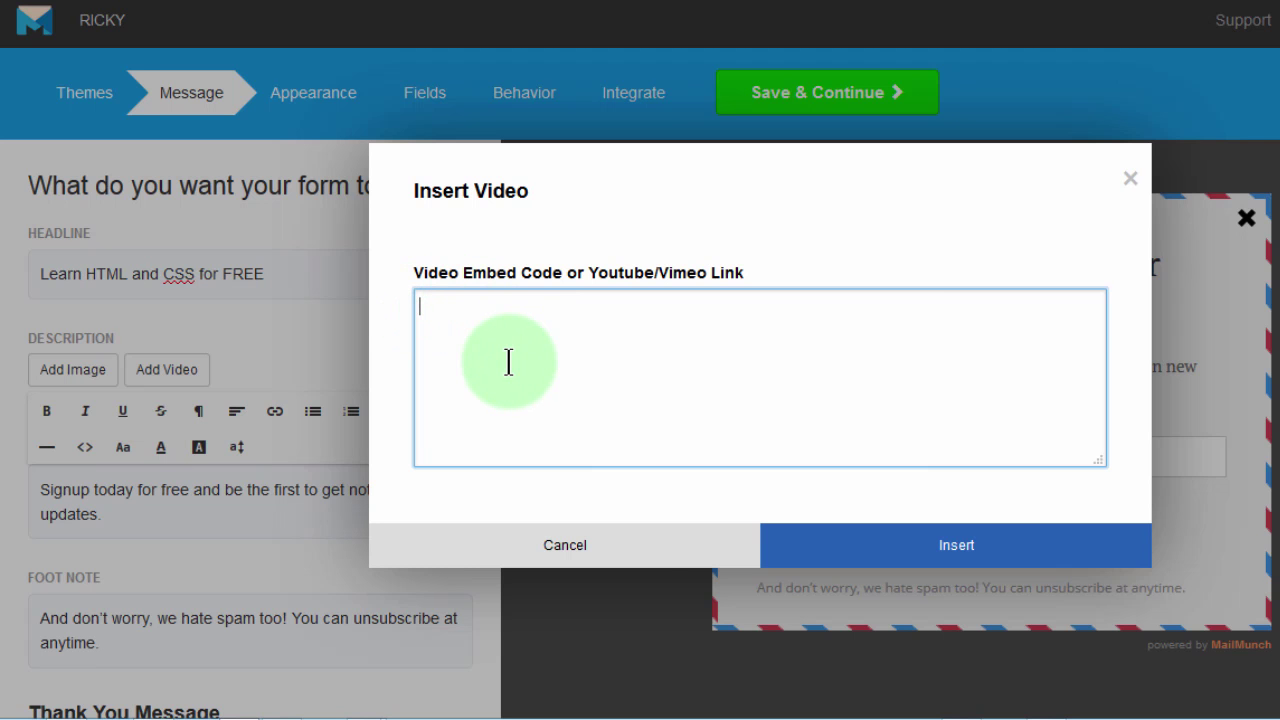
{"action": "left_click", "coordinate": [560, 546]}
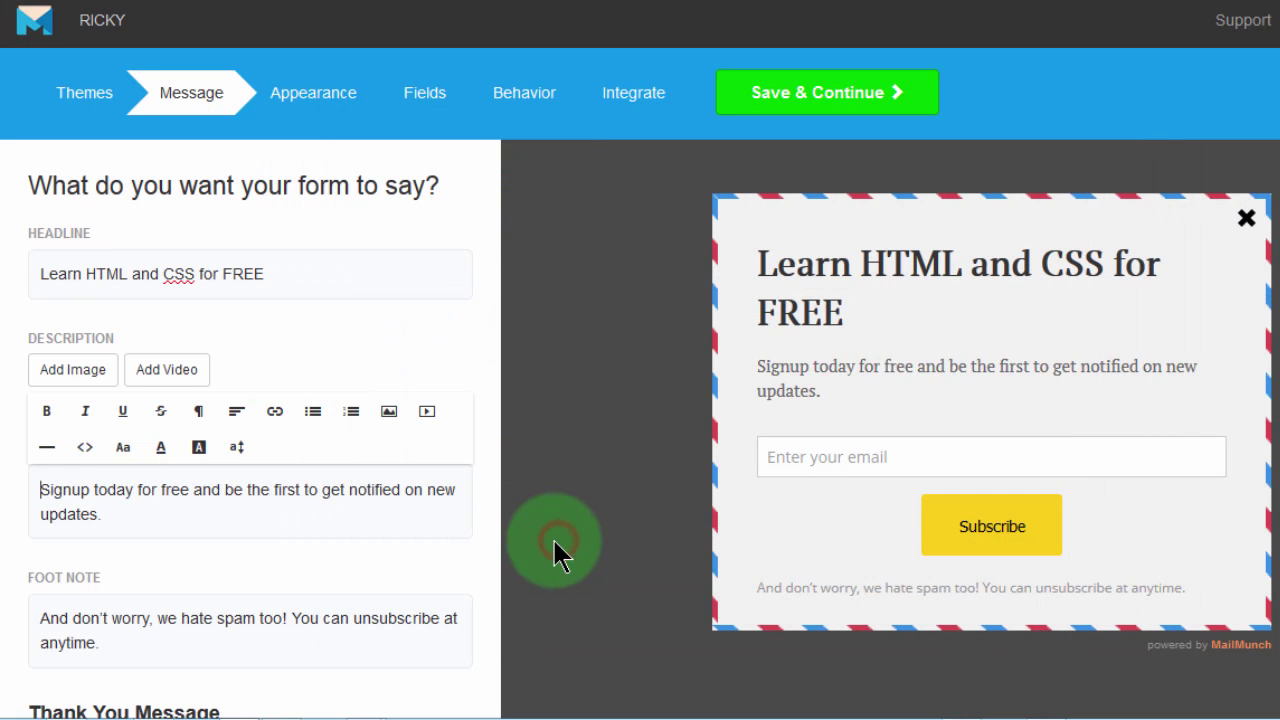
Step: Replace the description text with 'Get the FREE HTML and CSS for Beginners .'
{"action": "left_click", "coordinate": [137, 522]}
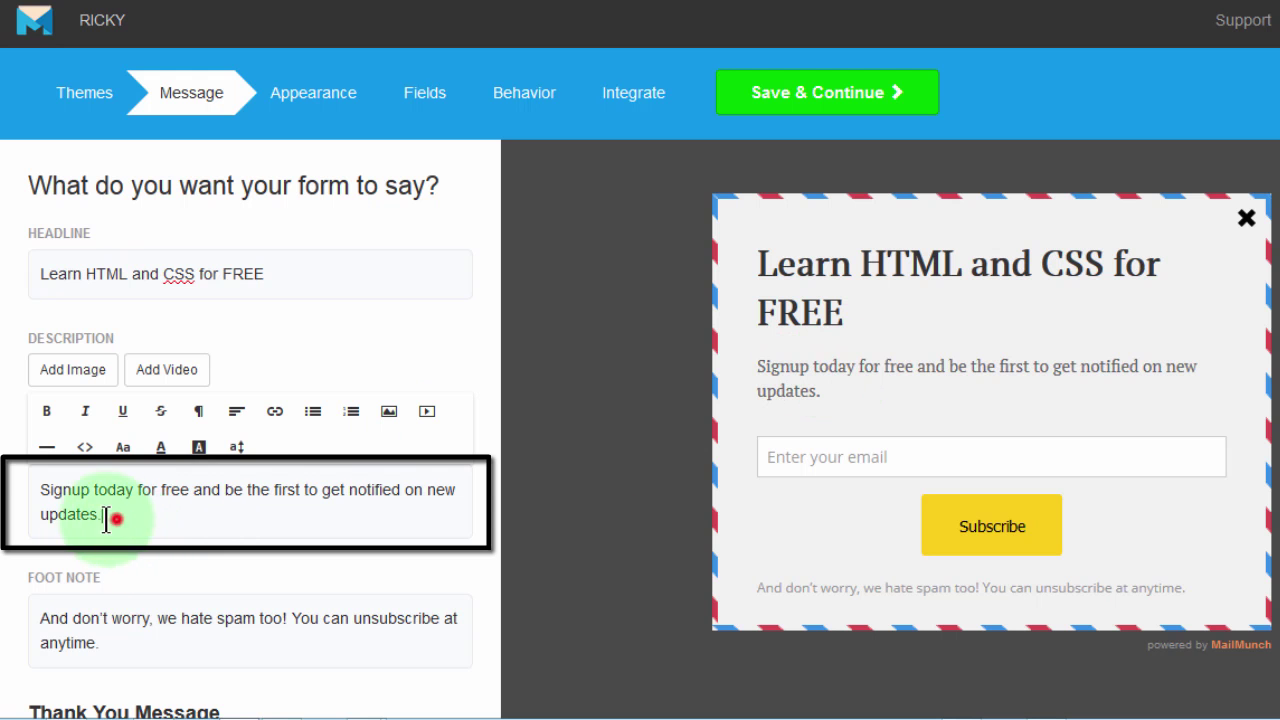
{"action": "triple_click", "coordinate": [116, 518]}
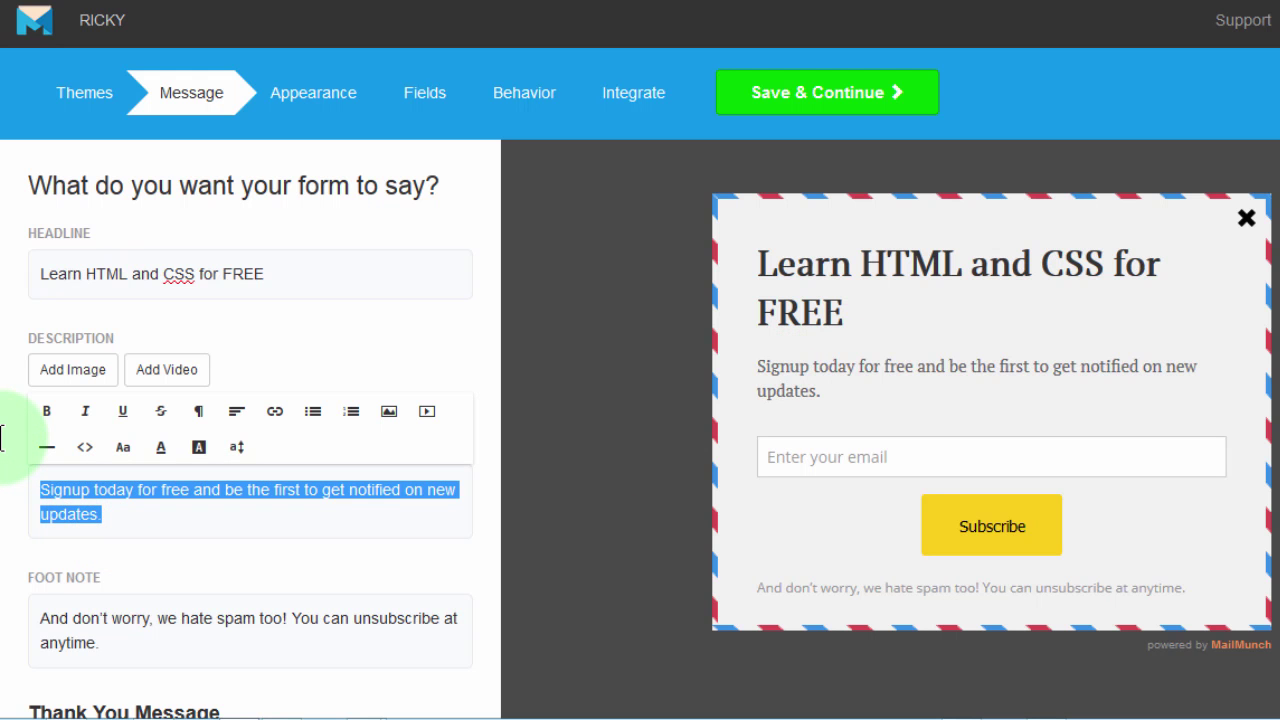
{"action": "type", "text": "Get"}
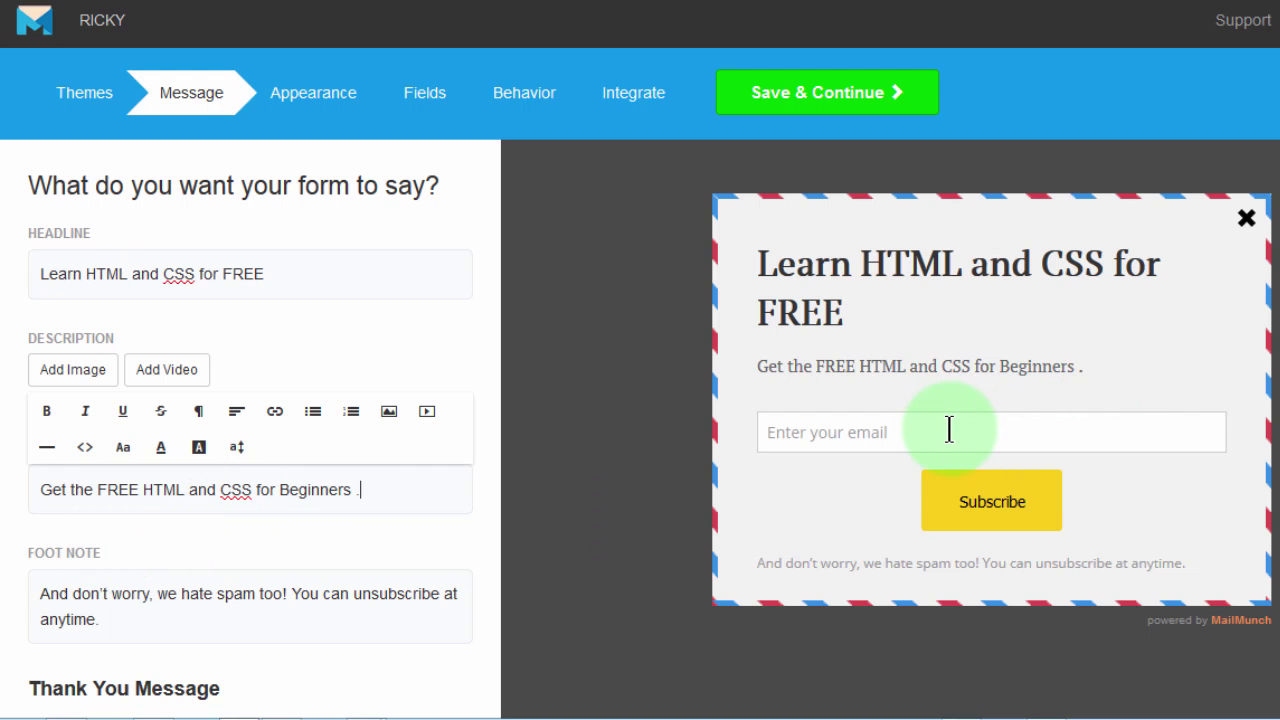
{"action": "scroll", "coordinate": [640, 400], "scroll_direction": "down", "scroll_amount": 1}
Step: Extend the success headline to 'Thank You for joining. Here are the links:' with a blank line below
{"action": "scroll", "coordinate": [640, 400], "scroll_direction": "down", "scroll_amount": 2}
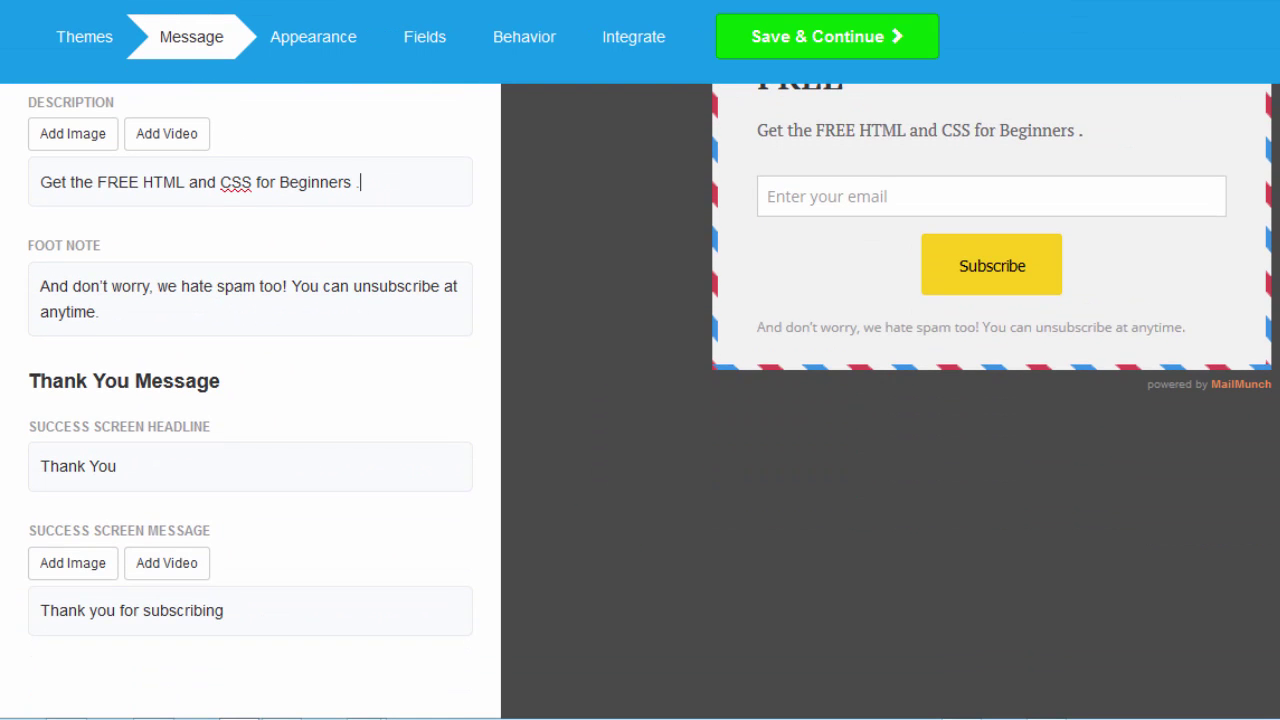
{"action": "left_click", "coordinate": [124, 466]}
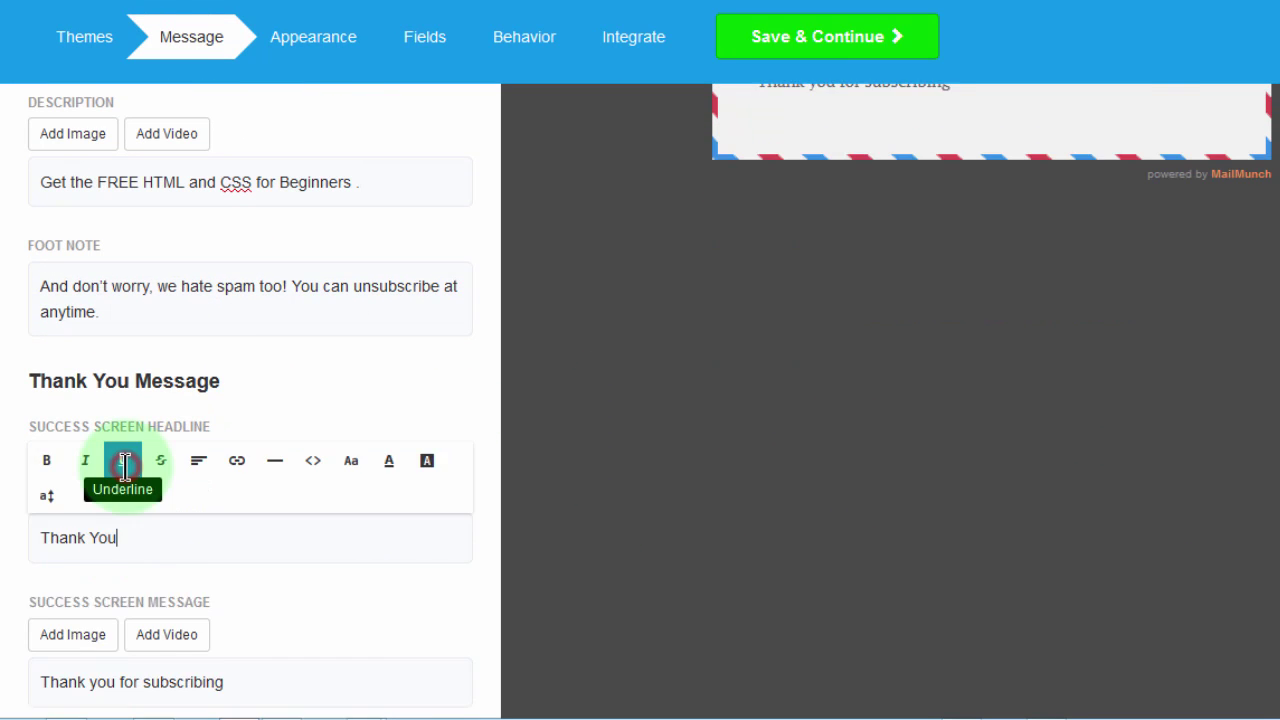
{"action": "left_click", "coordinate": [128, 545]}
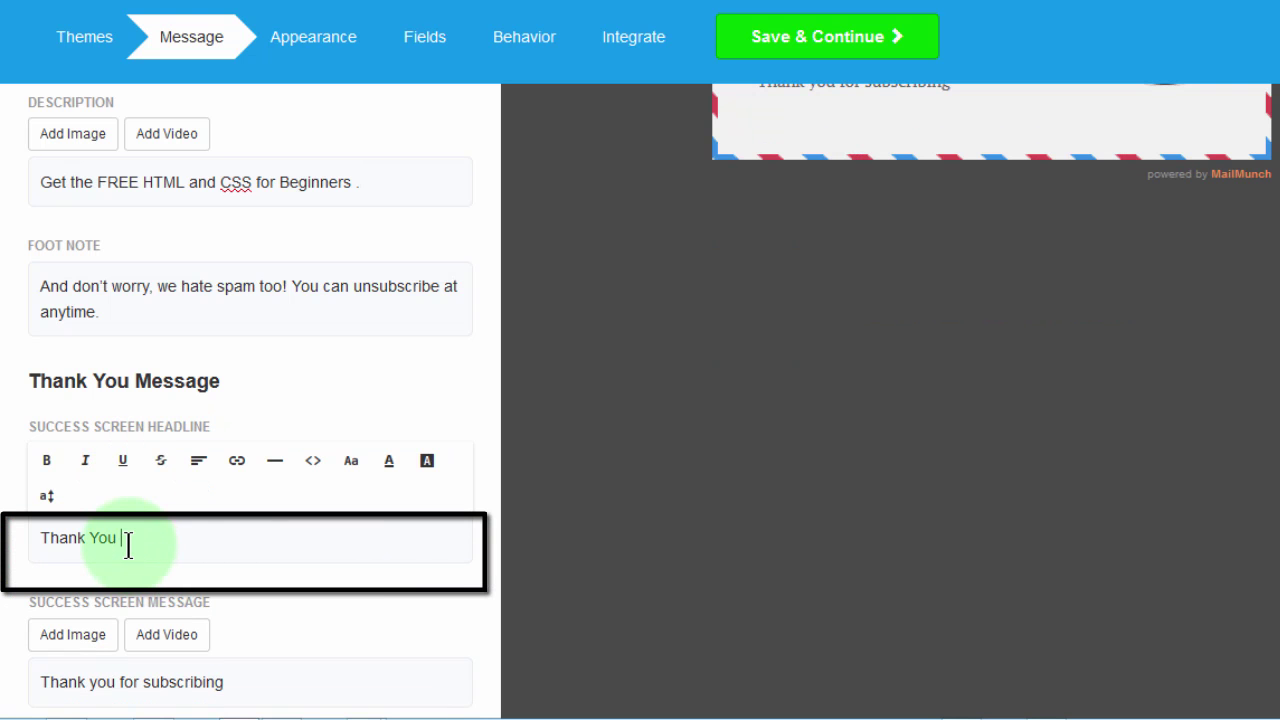
{"action": "type", "text": "for joining. H"}
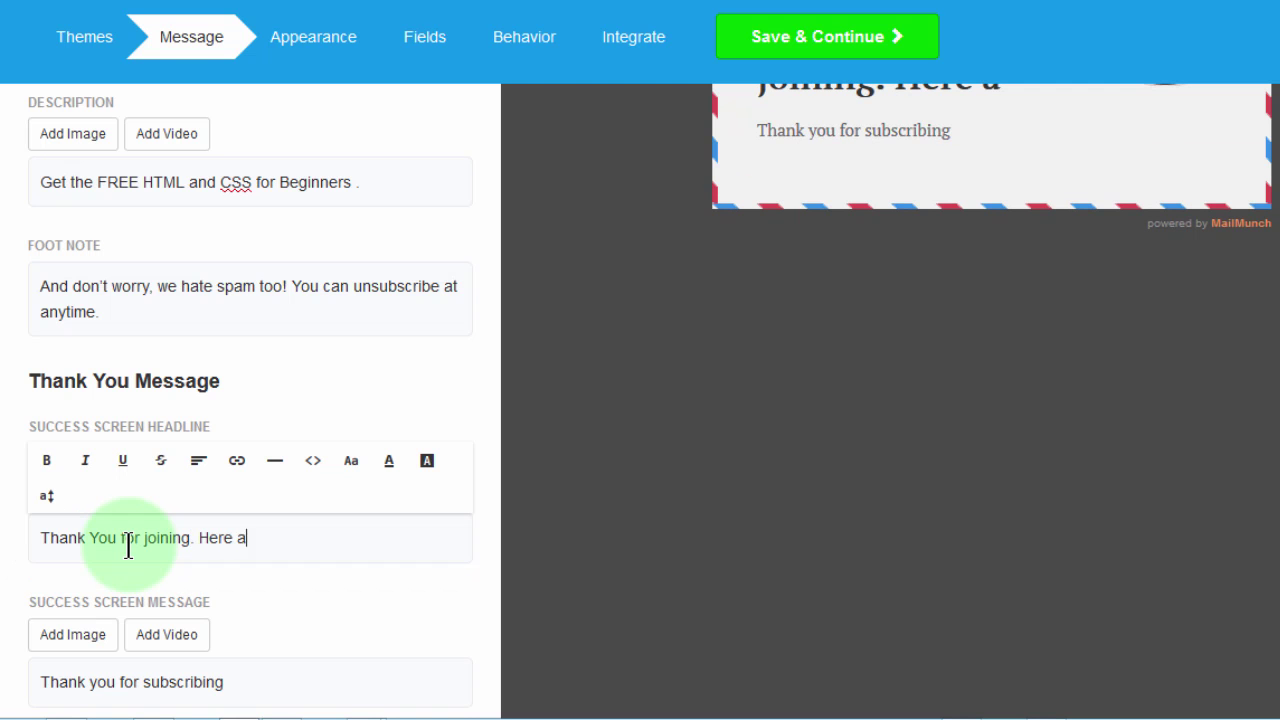
{"action": "type", "text": "ere"}
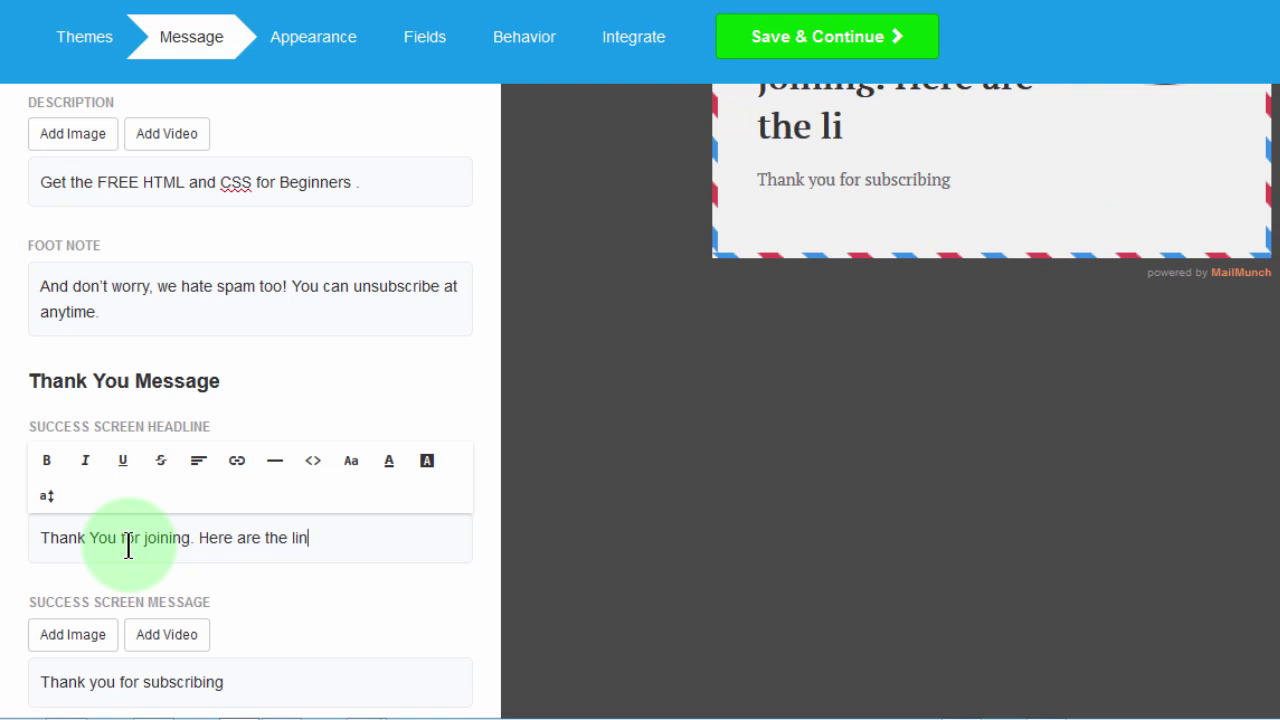
{"action": "key", "text": "Return"}
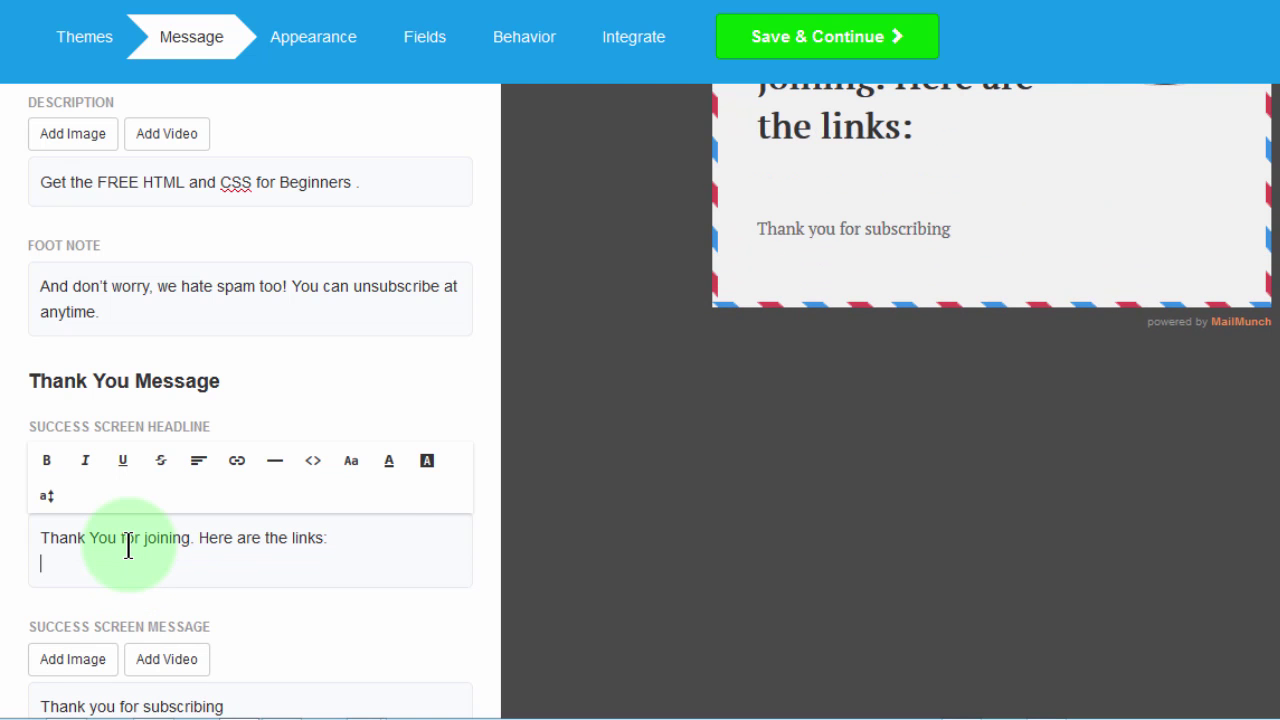
{"action": "left_click", "coordinate": [943, 271]}
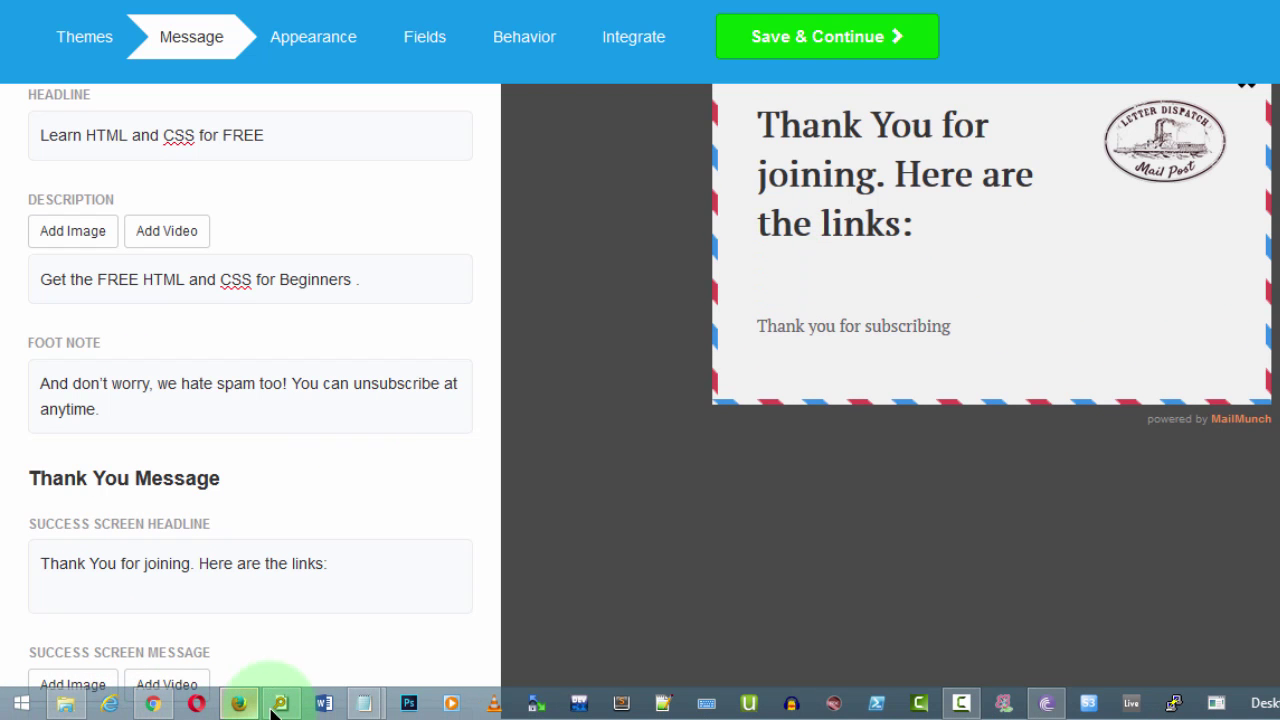
{"action": "mouse_move", "coordinate": [370, 706]}
{"action": "left_click", "coordinate": [432, 590]}
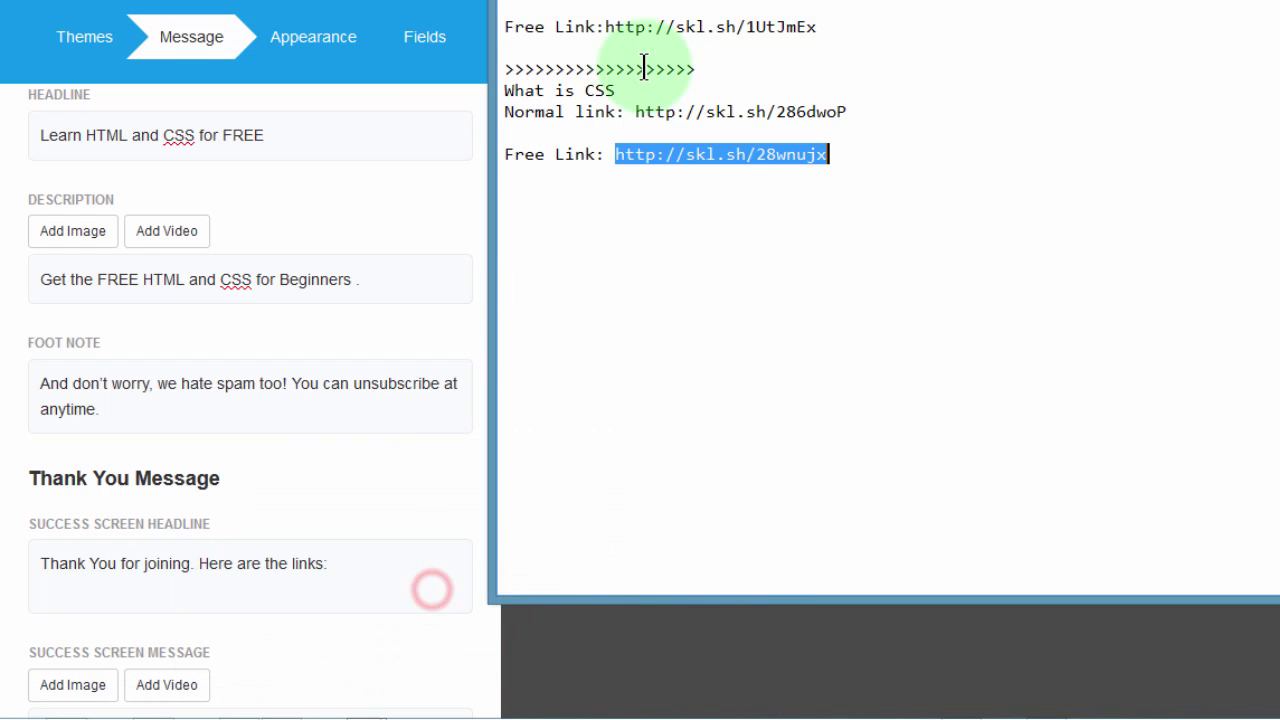
{"action": "left_click_drag", "start_coordinate": [604, 27], "coordinate": [821, 25]}
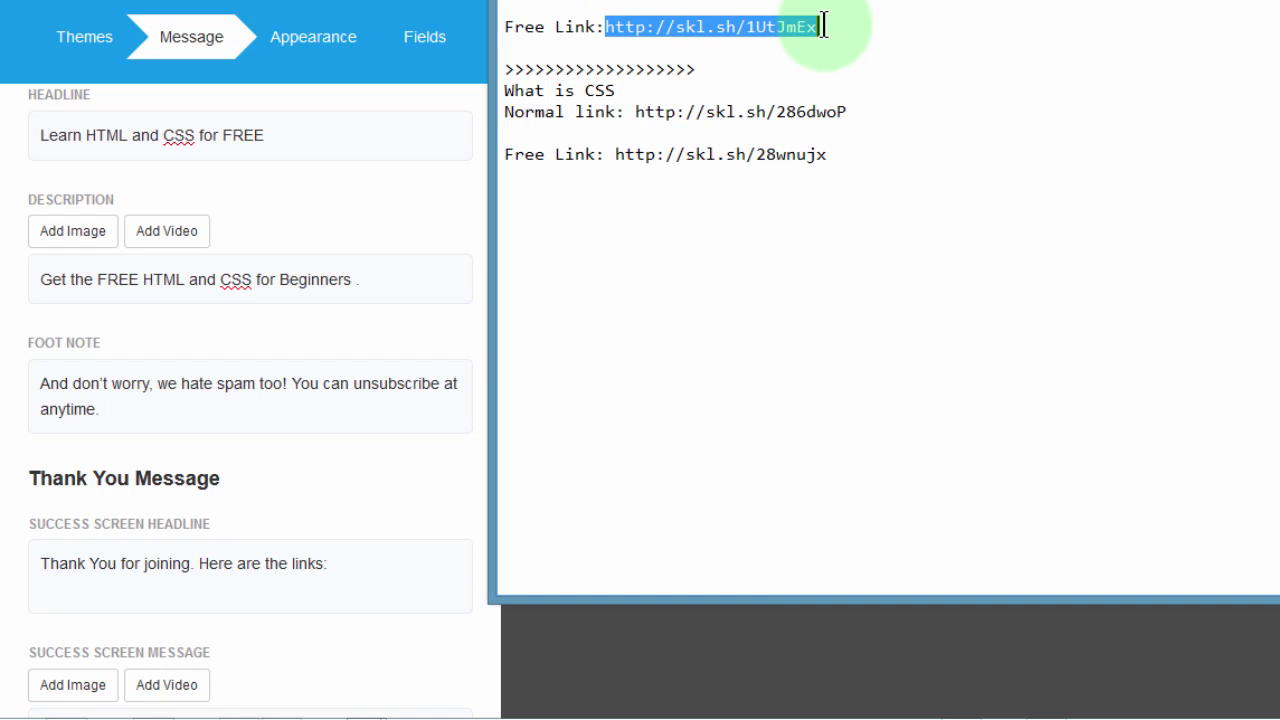
{"action": "left_click", "coordinate": [245, 417]}
{"action": "left_click", "coordinate": [279, 610]}
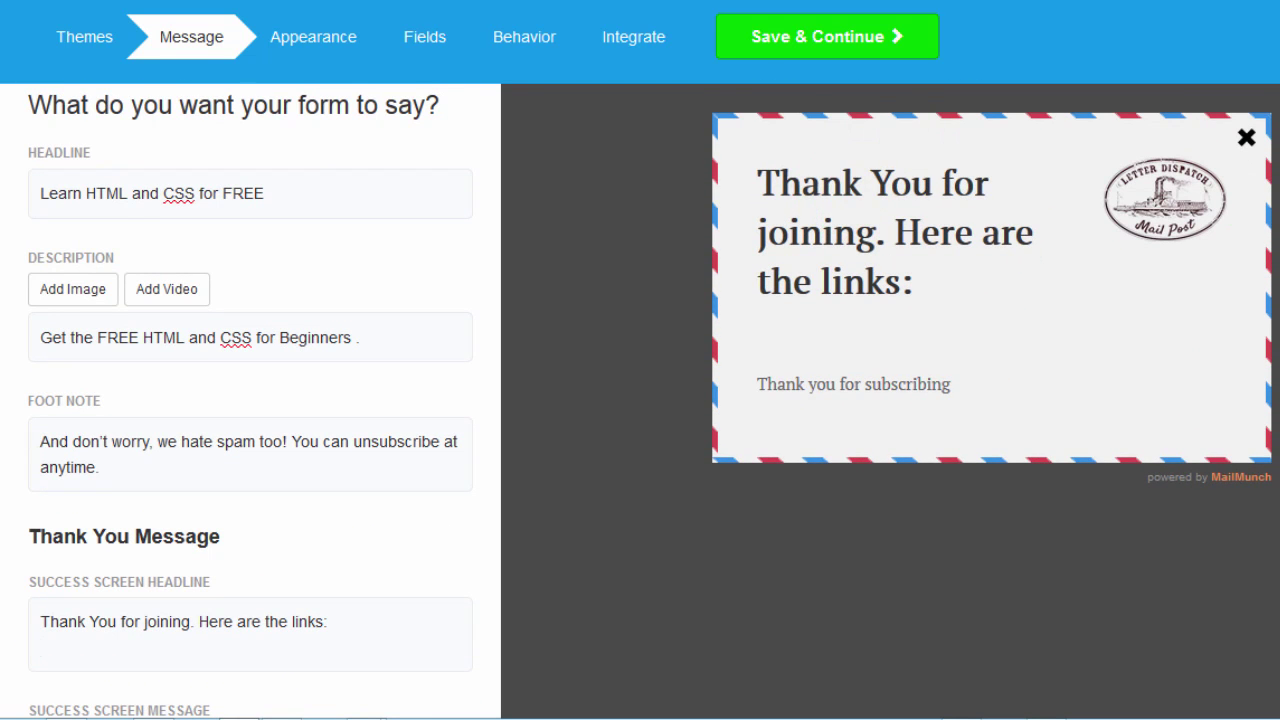
Step: Add 'HTML Link' and 'CSS Link' on separate lines under the success headline sentence
{"action": "scroll", "coordinate": [734, 443], "scroll_direction": "down", "scroll_amount": 3}
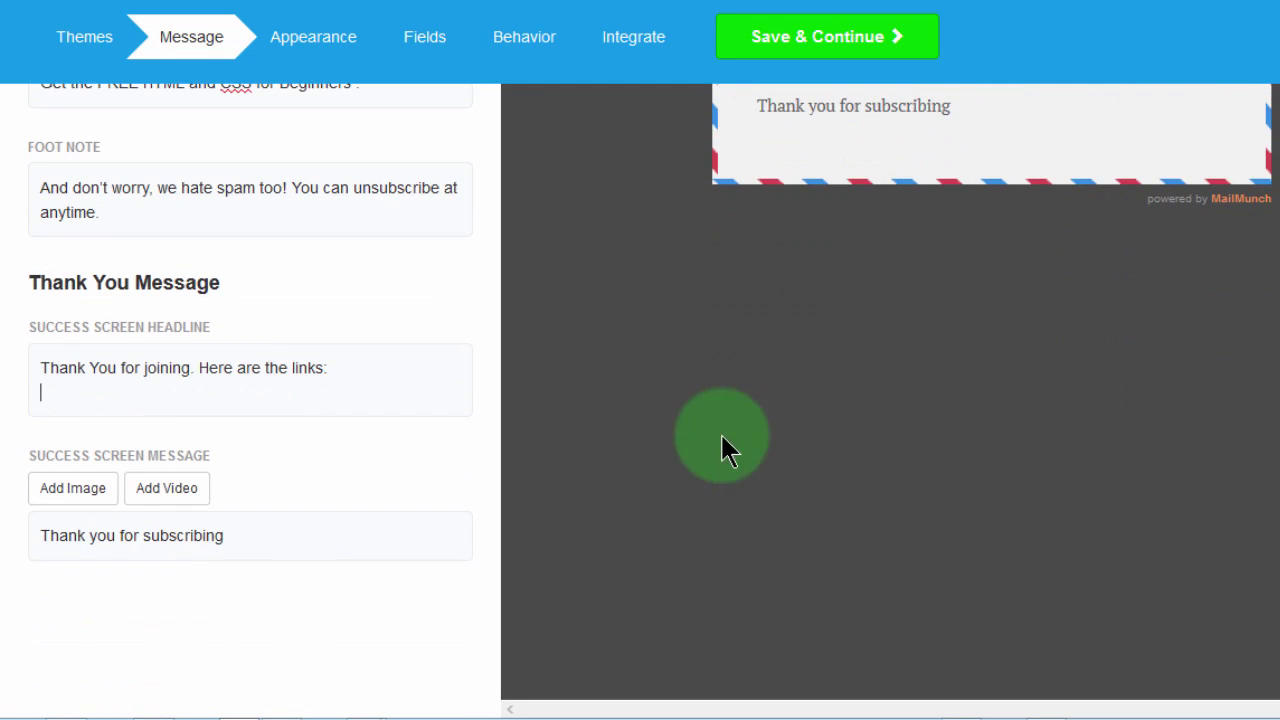
{"action": "left_click", "coordinate": [84, 391]}
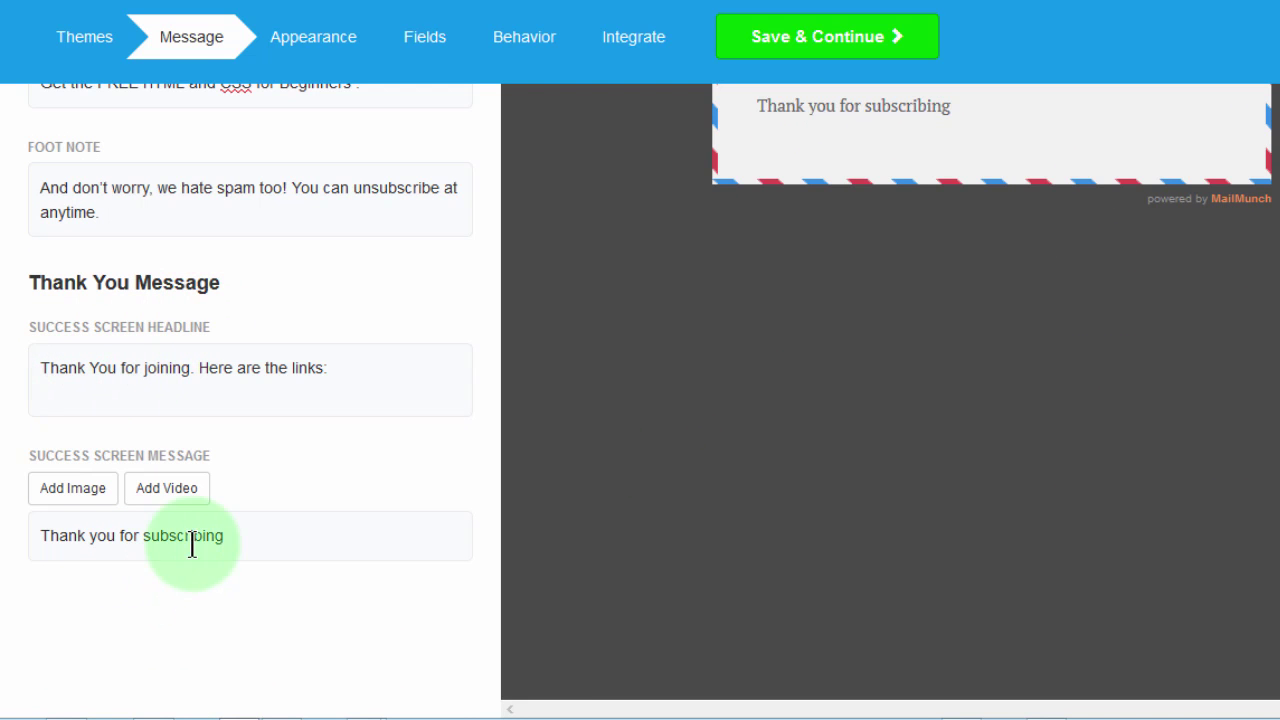
{"action": "left_click", "coordinate": [240, 538]}
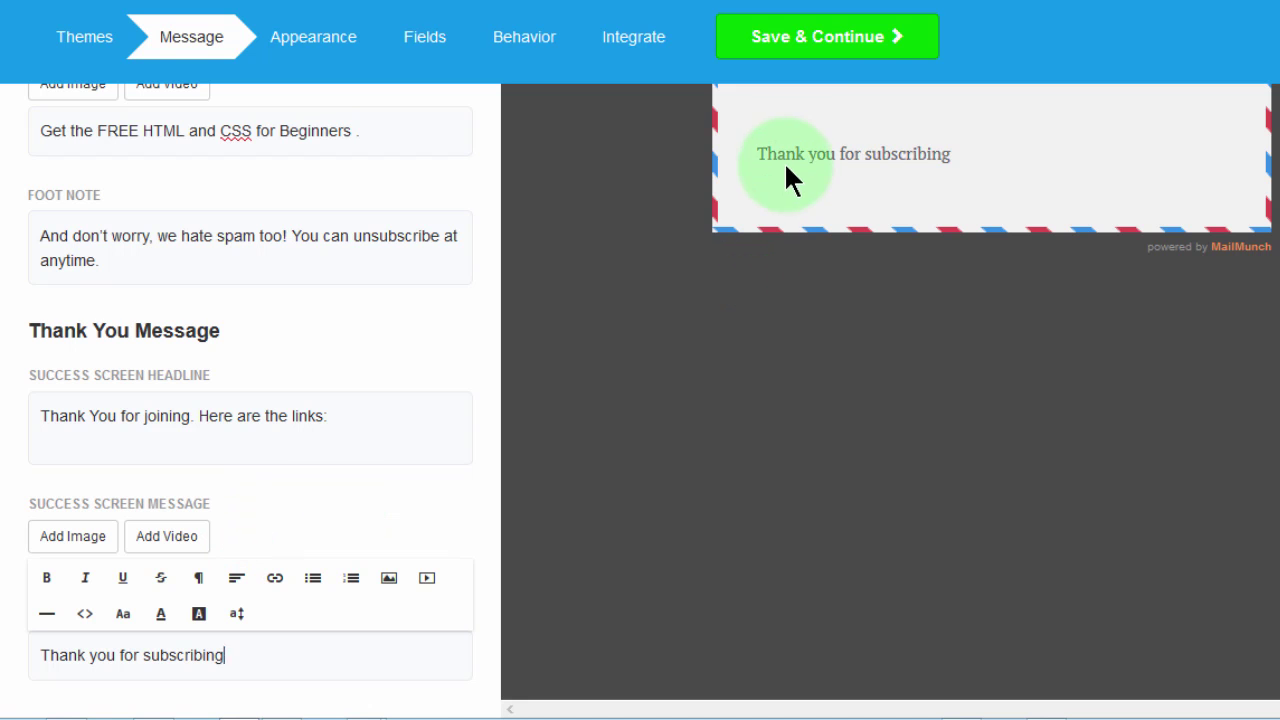
{"action": "left_click_drag", "start_coordinate": [767, 154], "coordinate": [916, 154]}
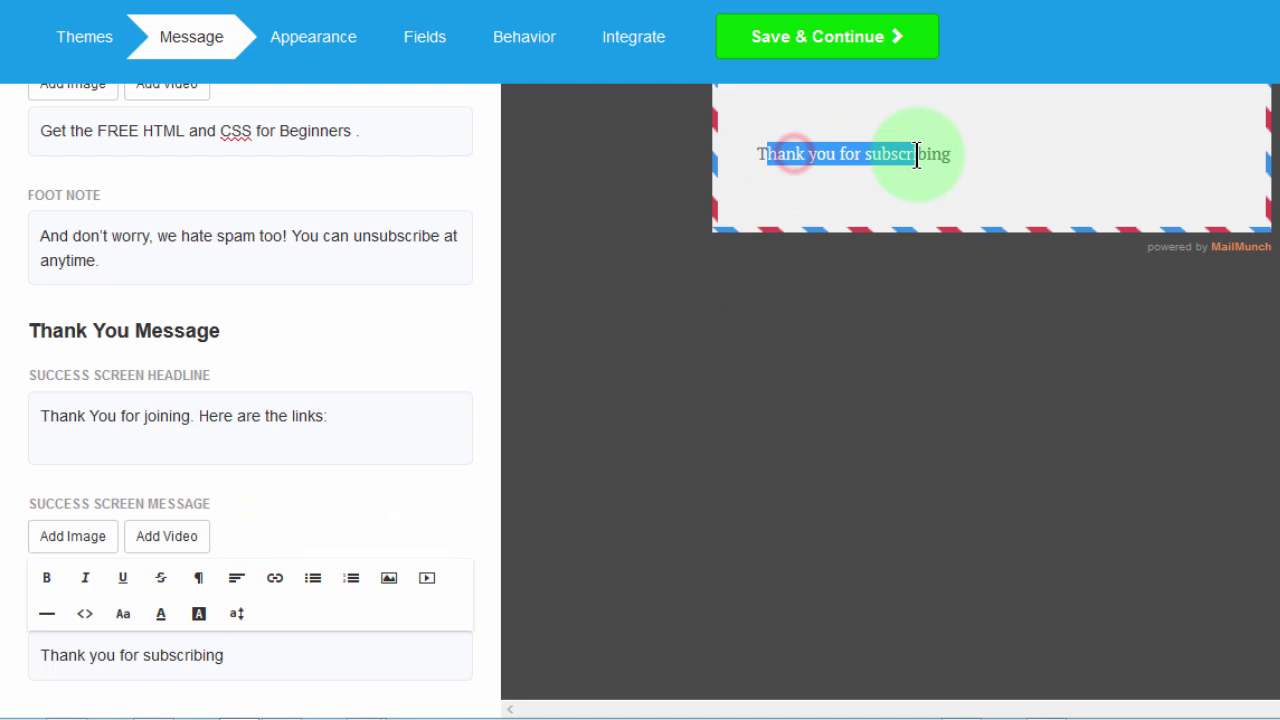
{"action": "left_click", "coordinate": [97, 442]}
{"action": "left_click", "coordinate": [82, 515]}
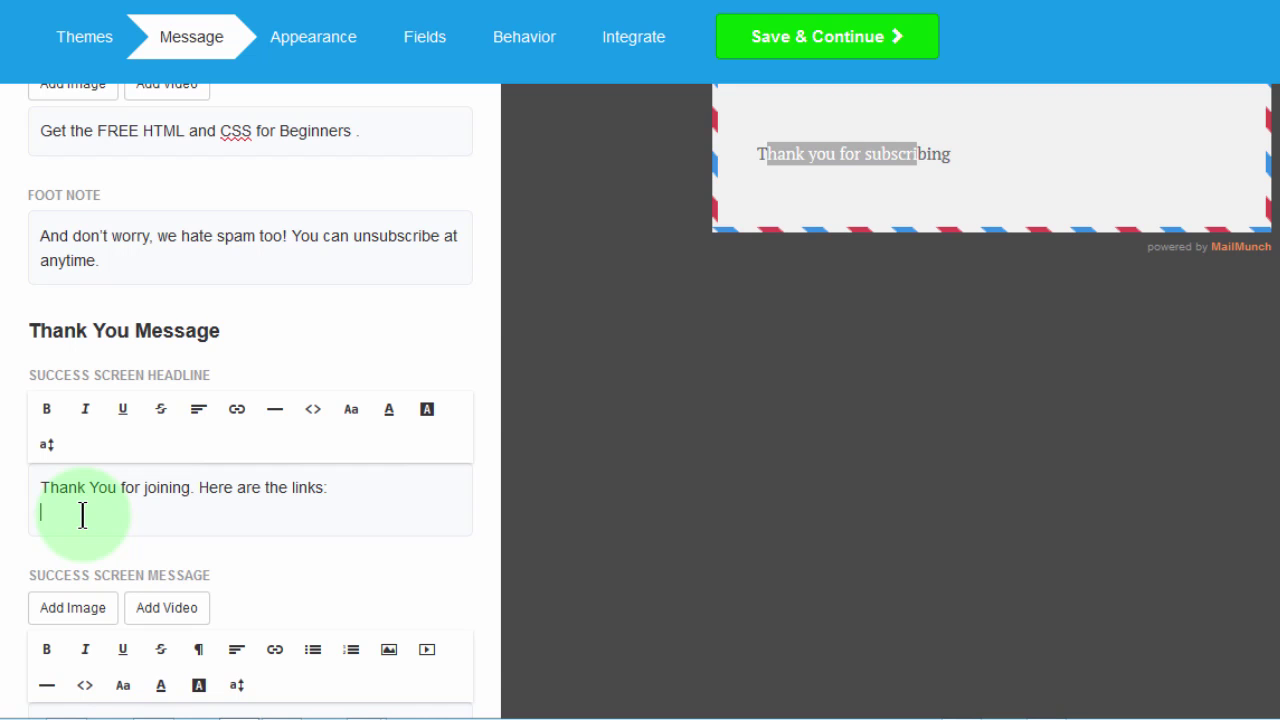
{"action": "type", "text": "HTML Link"}
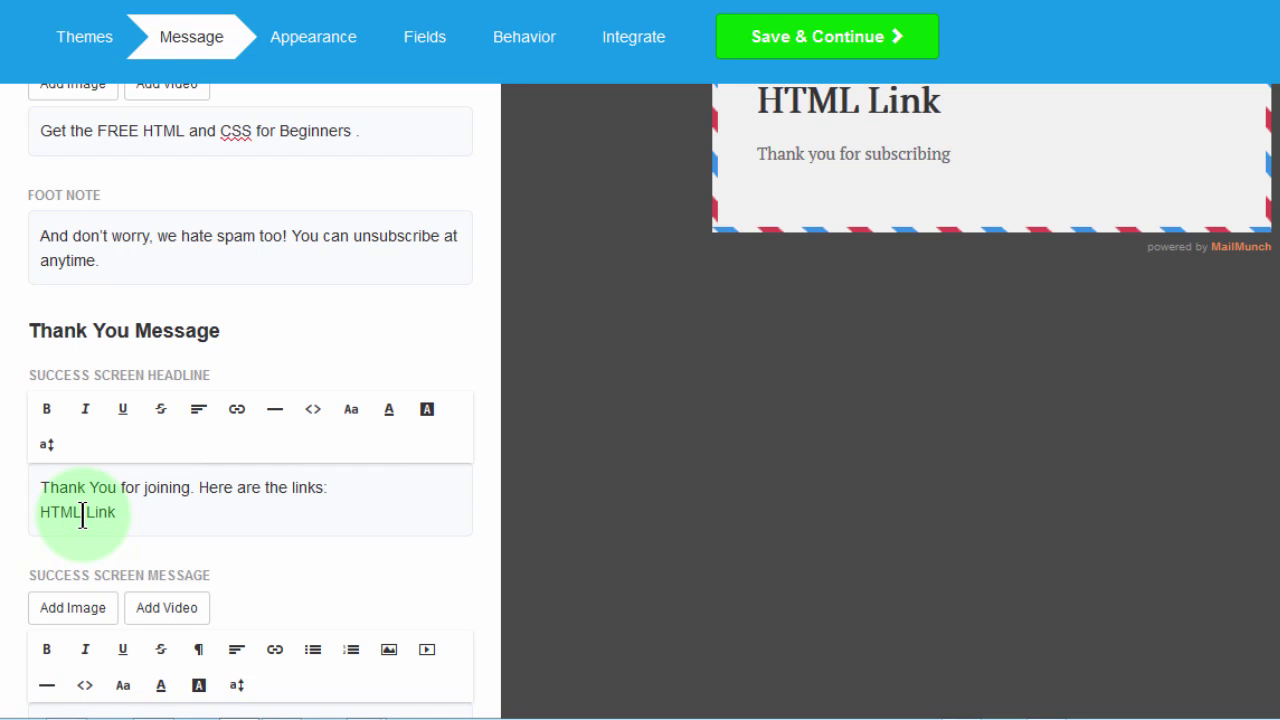
{"action": "key", "text": "Return"}
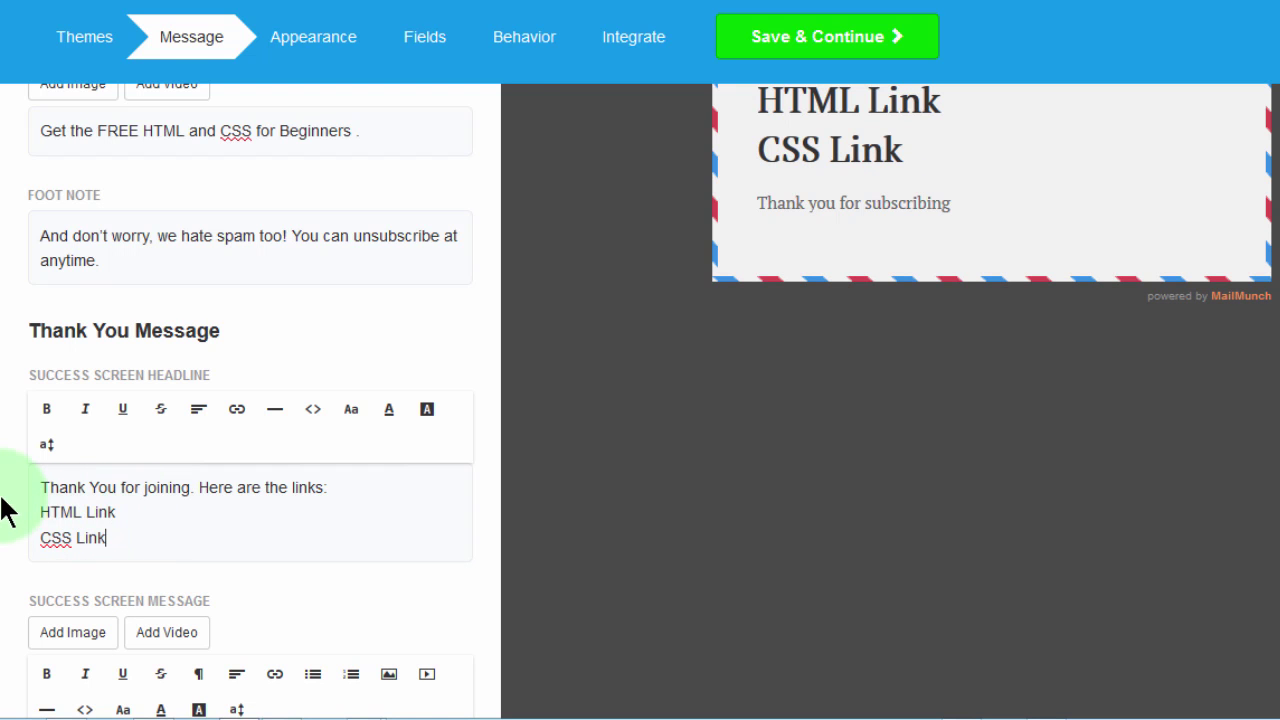
{"action": "left_click_drag", "start_coordinate": [38, 512], "coordinate": [117, 513]}
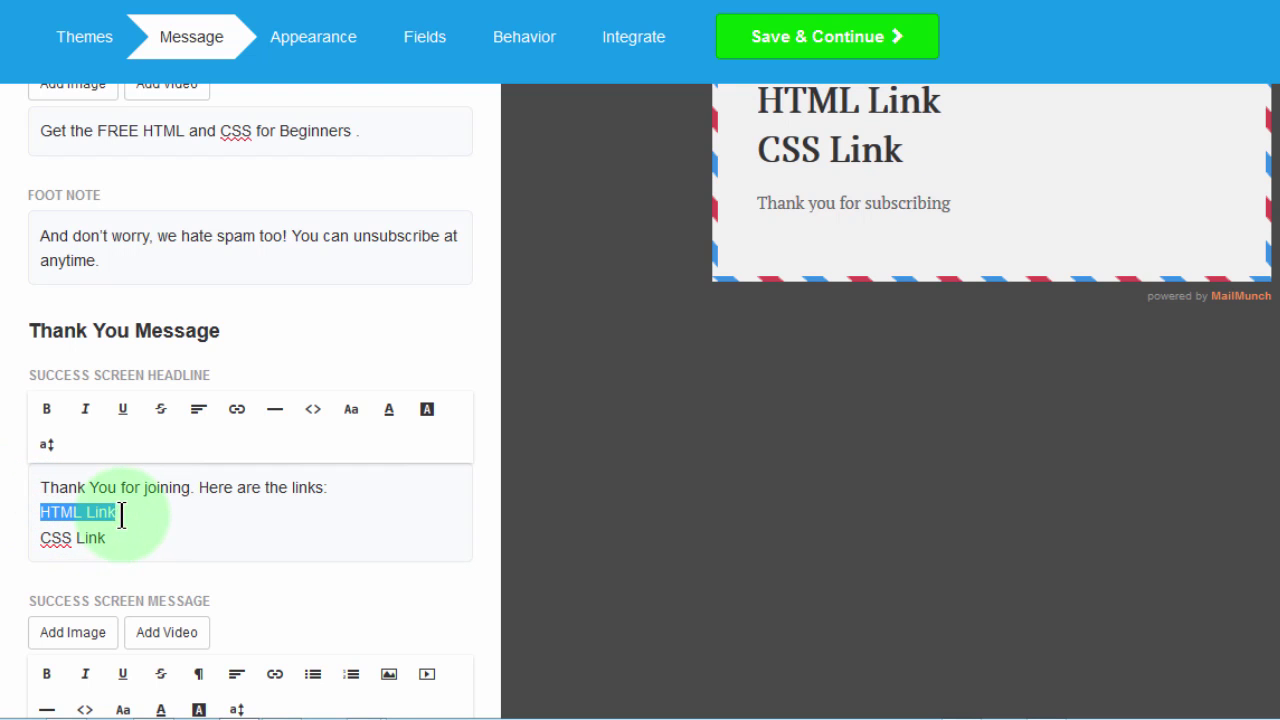
{"action": "left_click", "coordinate": [237, 409]}
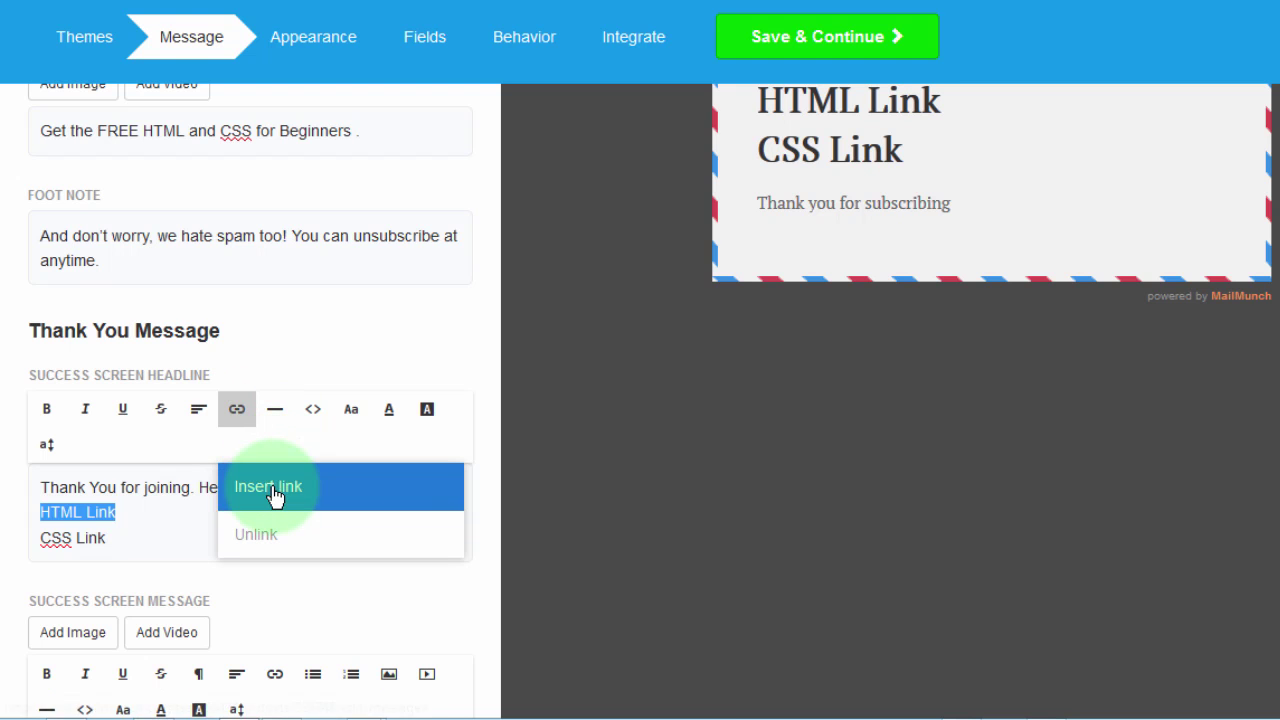
{"action": "left_click", "coordinate": [274, 496]}
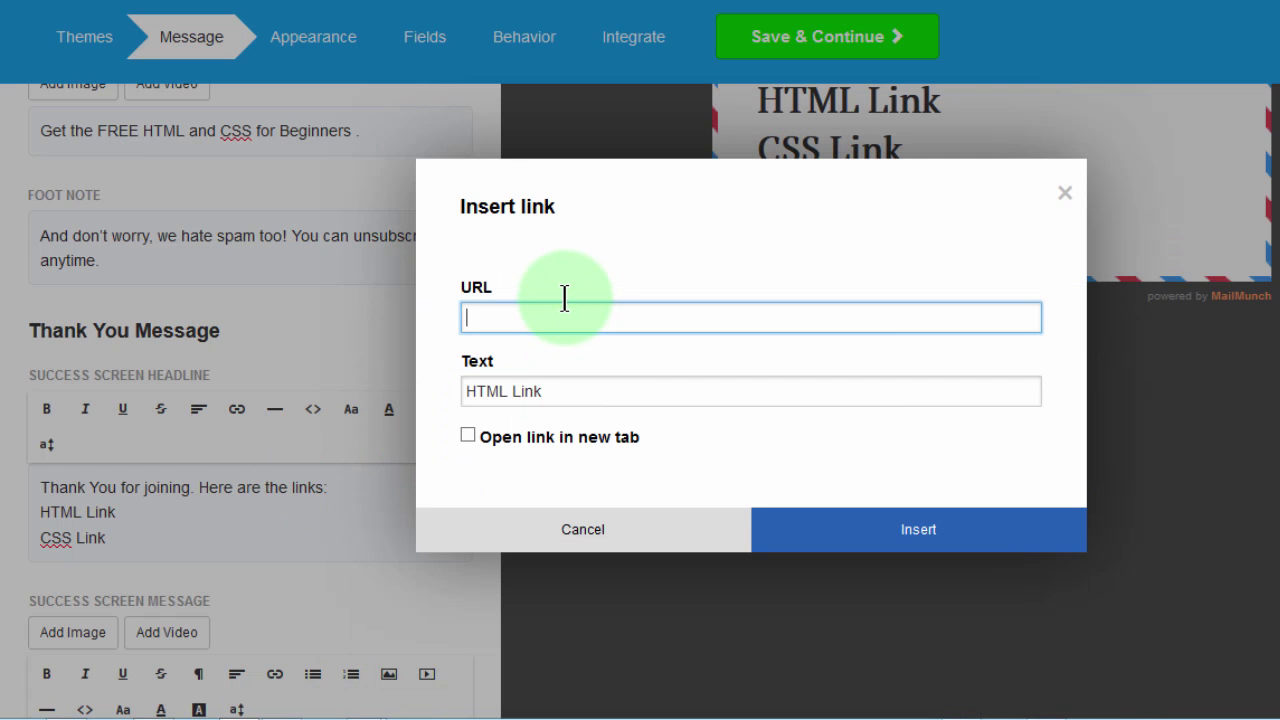
{"action": "type", "text": "http://skl.sh/1UtJmEx"}
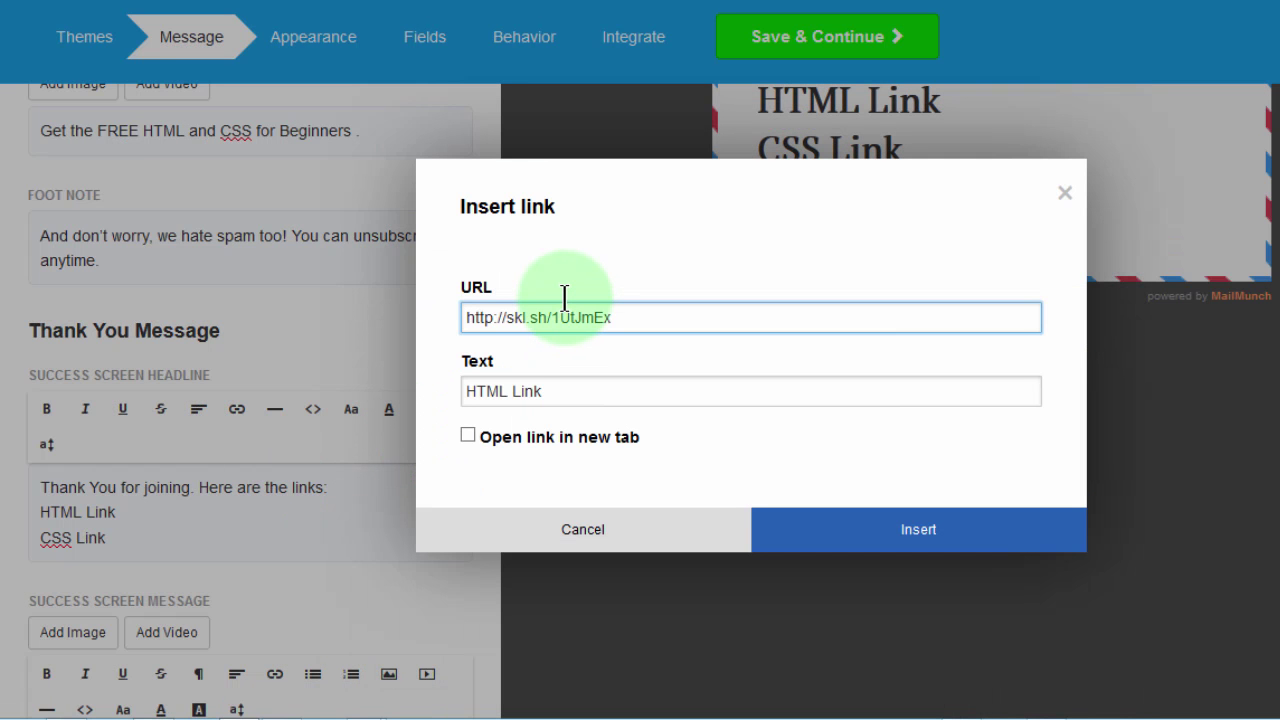
{"action": "left_click", "coordinate": [468, 434]}
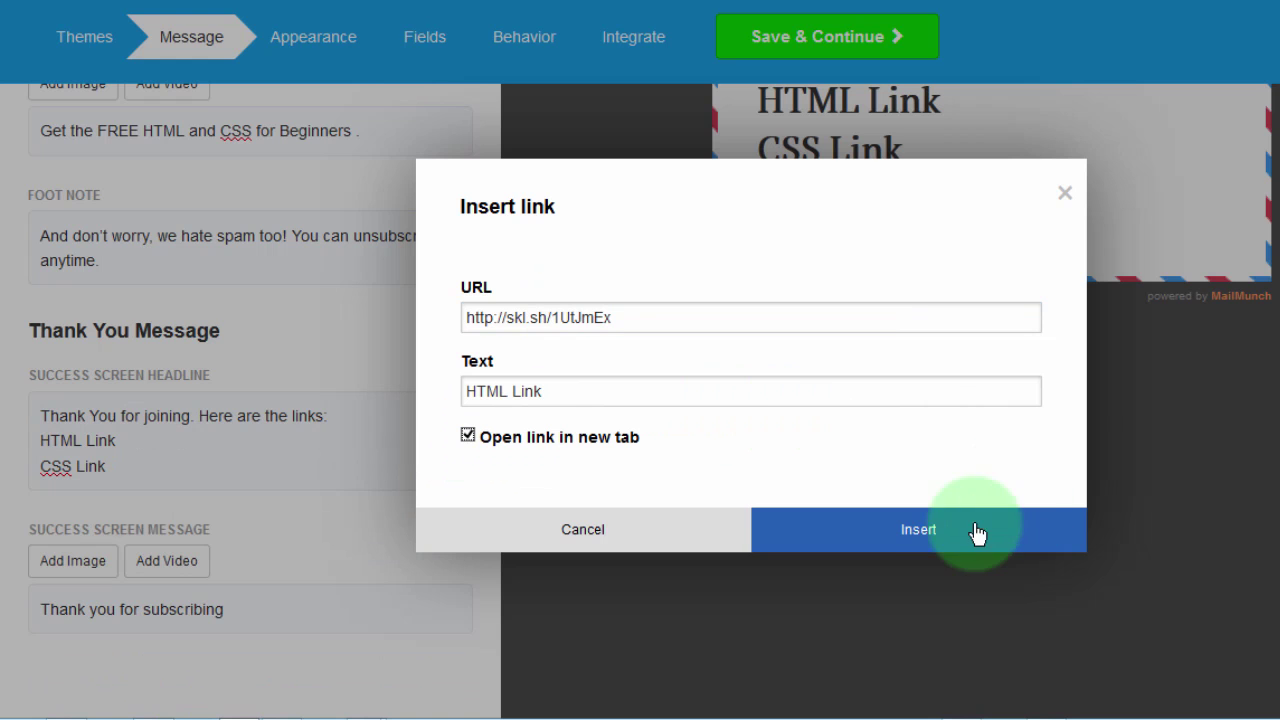
{"action": "left_click", "coordinate": [918, 530]}
{"action": "mouse_move", "coordinate": [95, 700]}
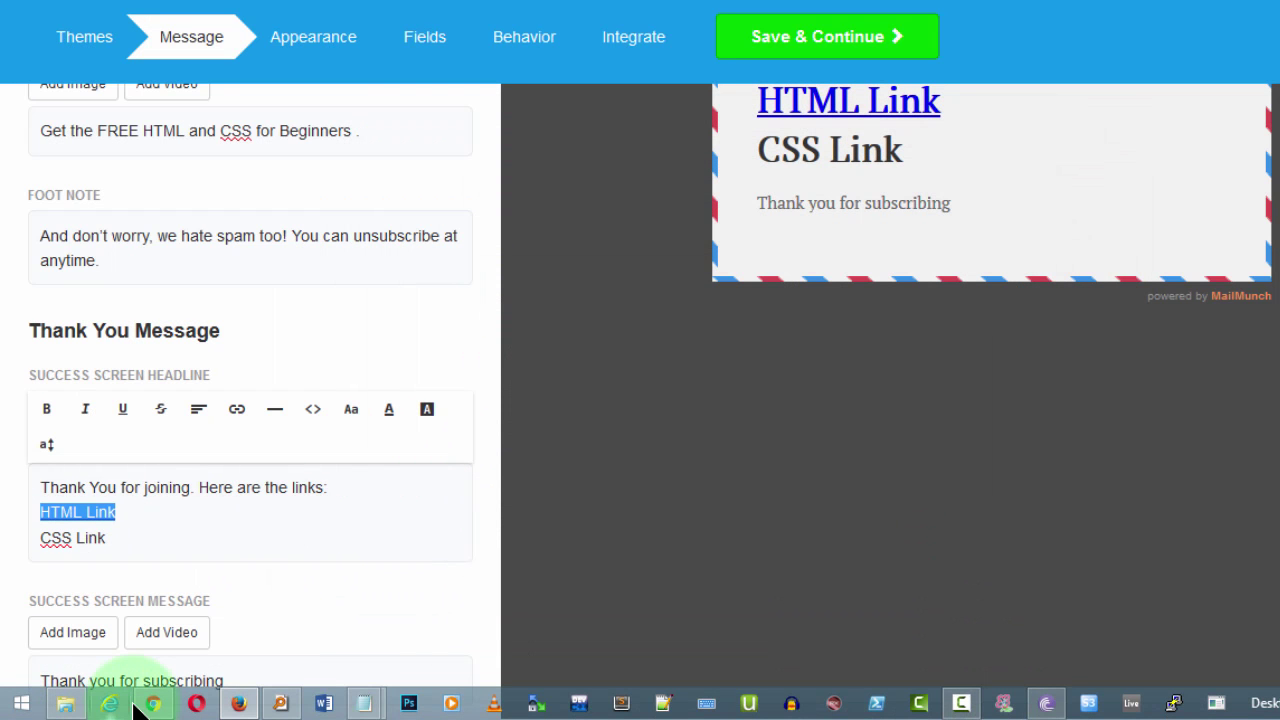
{"action": "mouse_move", "coordinate": [367, 704]}
{"action": "left_click", "coordinate": [423, 634]}
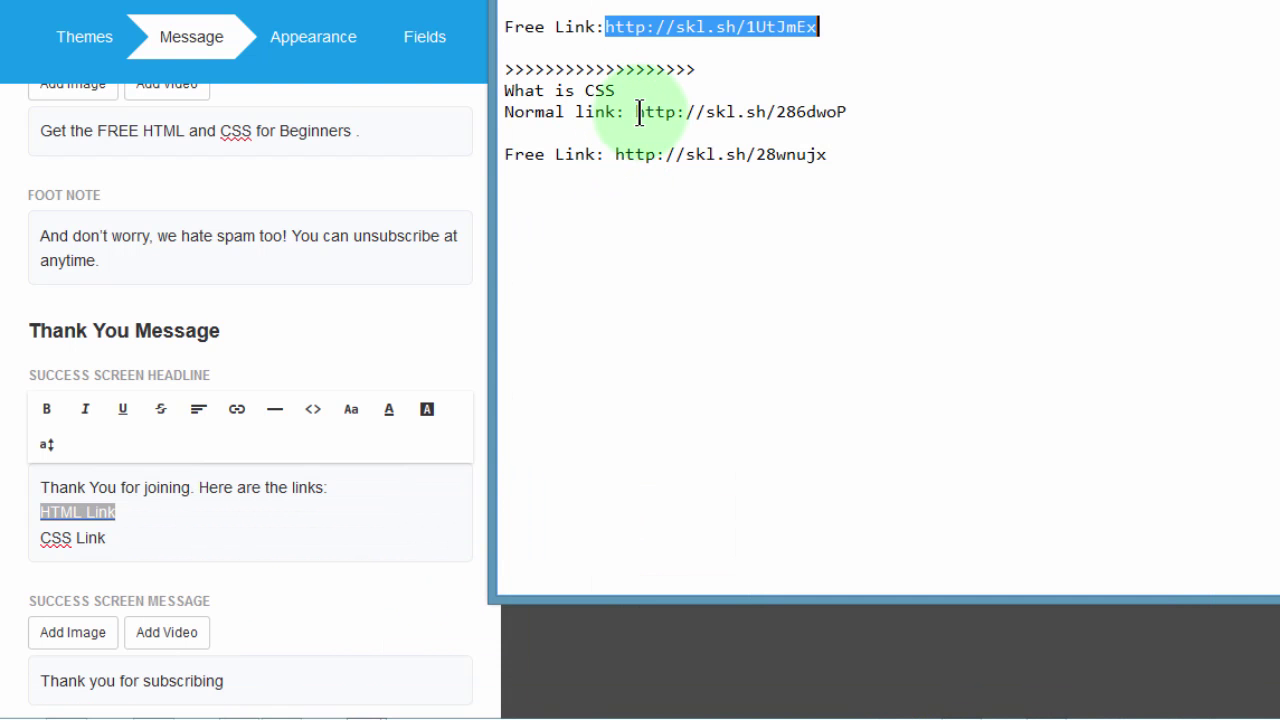
{"action": "left_click_drag", "start_coordinate": [636, 112], "coordinate": [845, 112]}
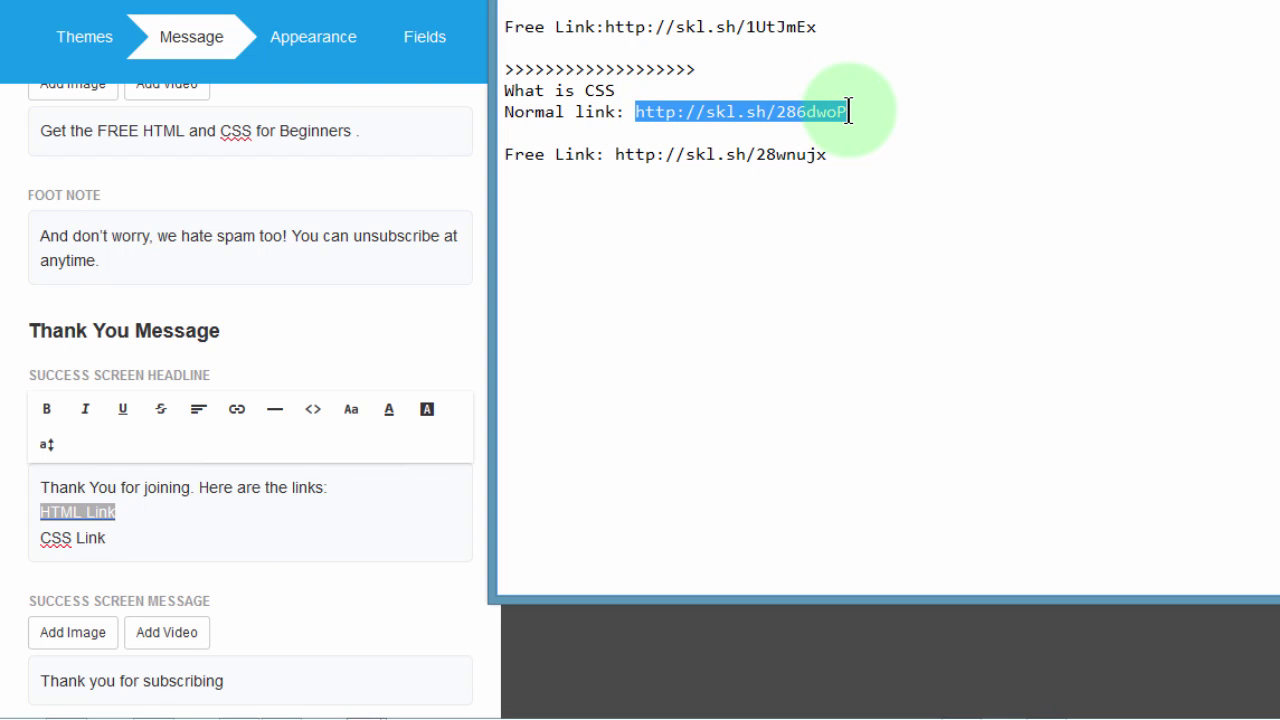
{"action": "left_click", "coordinate": [40, 538]}
{"action": "left_click_drag", "start_coordinate": [40, 538], "coordinate": [105, 538]}
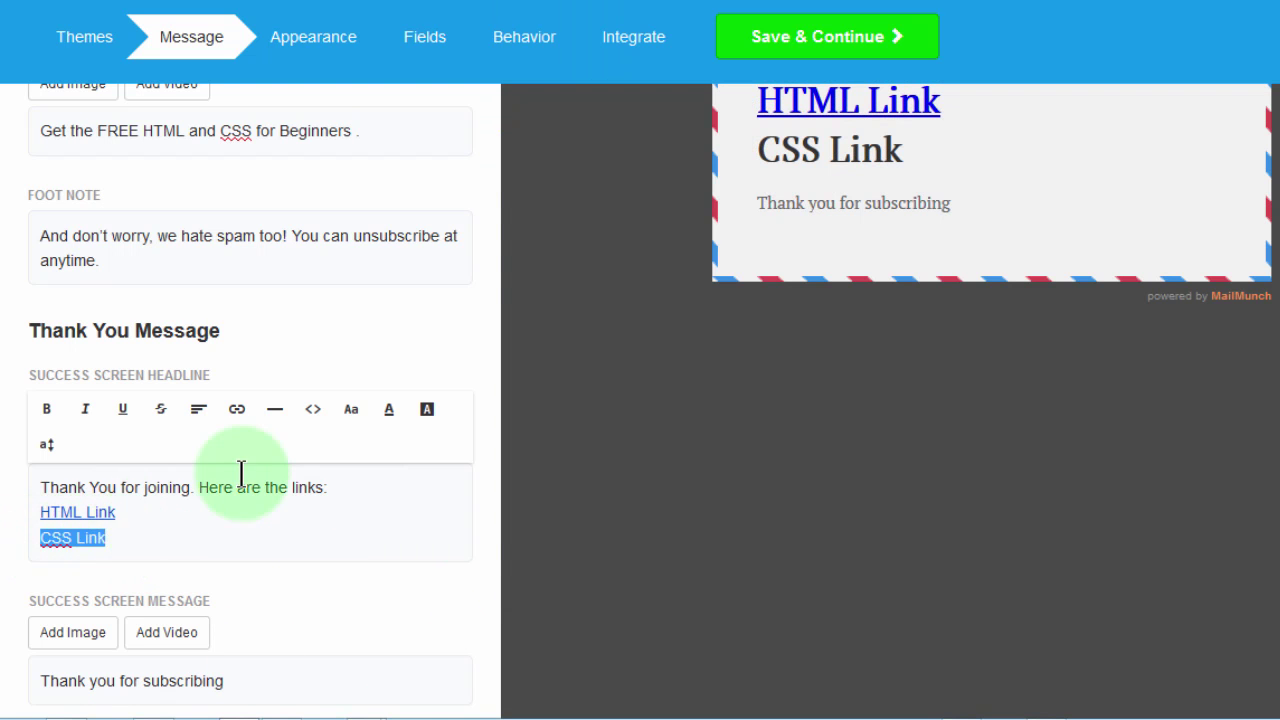
{"action": "left_click", "coordinate": [240, 414]}
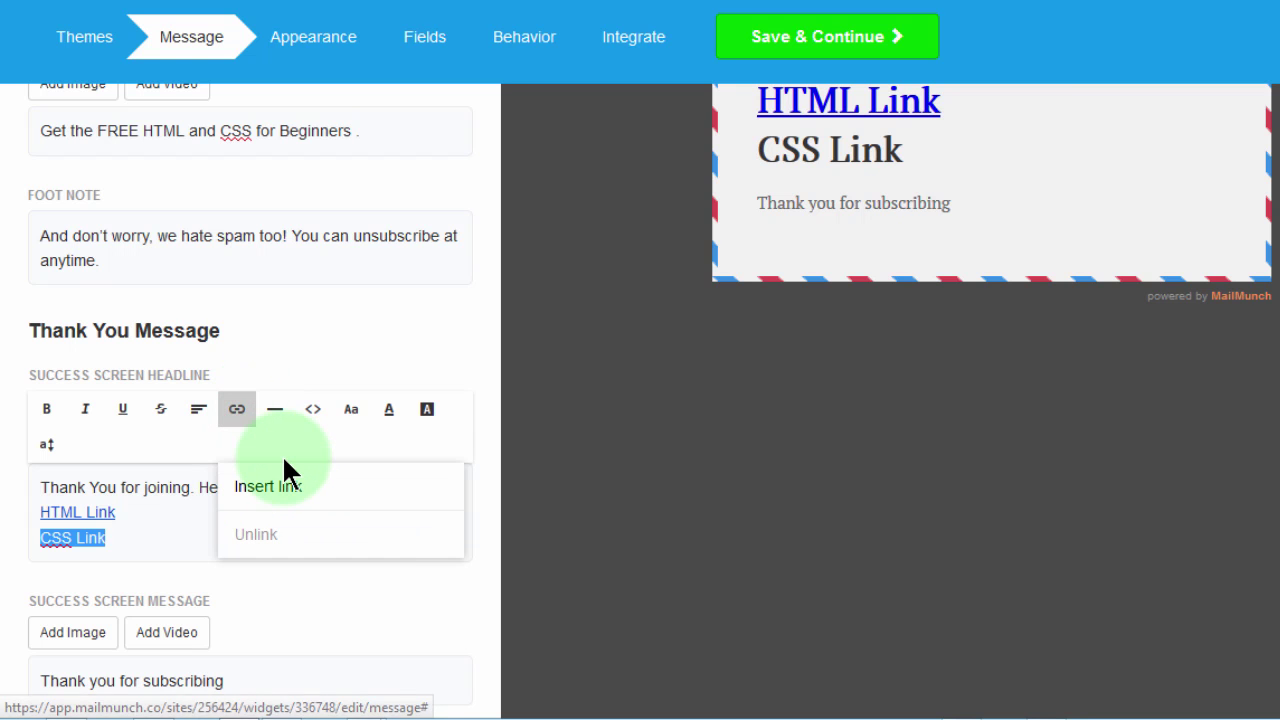
{"action": "left_click", "coordinate": [275, 488]}
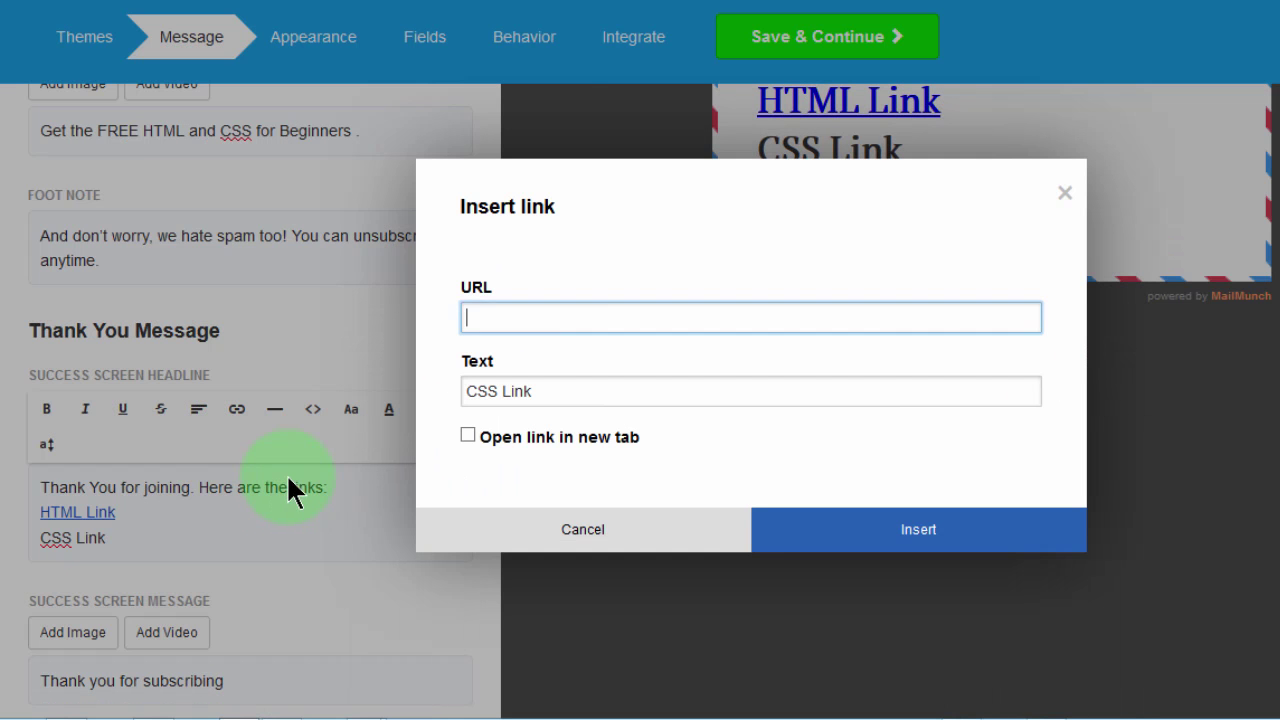
{"action": "type", "text": "http://sk.sh/286dwoP"}
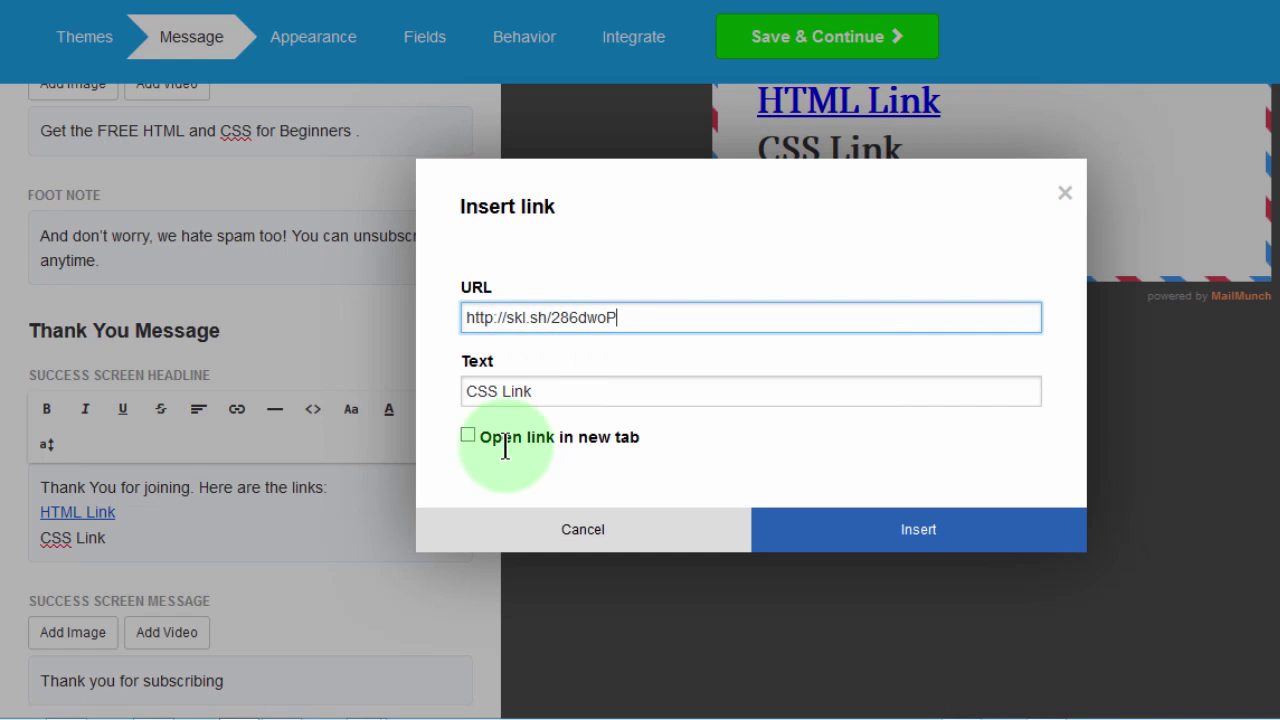
{"action": "left_click", "coordinate": [467, 436]}
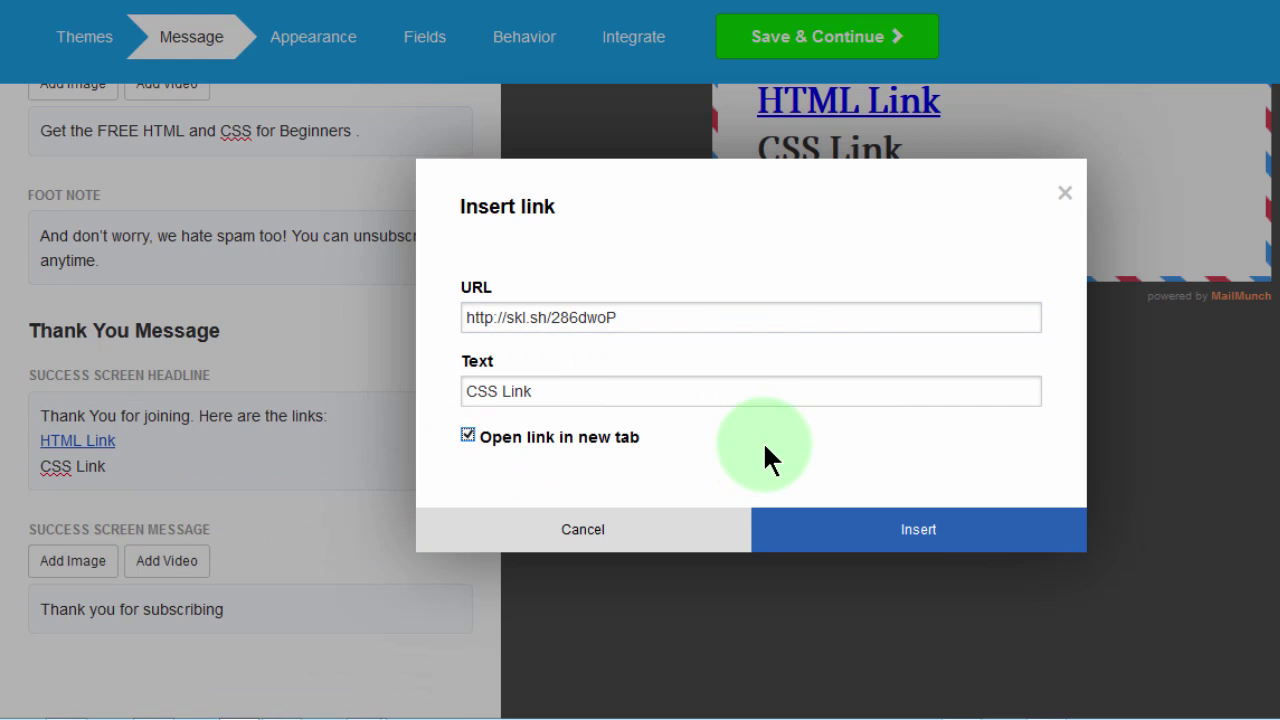
{"action": "left_click", "coordinate": [891, 530]}
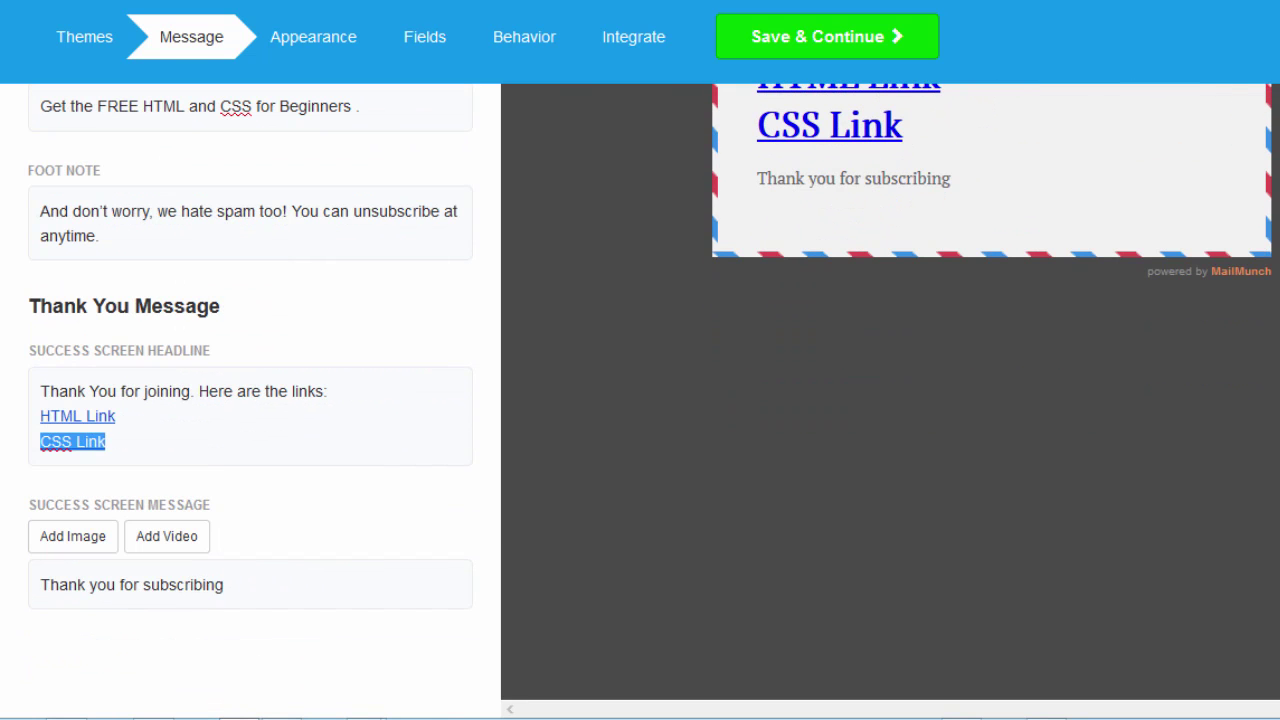
Step: Shorten the success screen message from 'Thank you for subscribing' to 'Thanks.'
{"action": "left_click", "coordinate": [167, 587]}
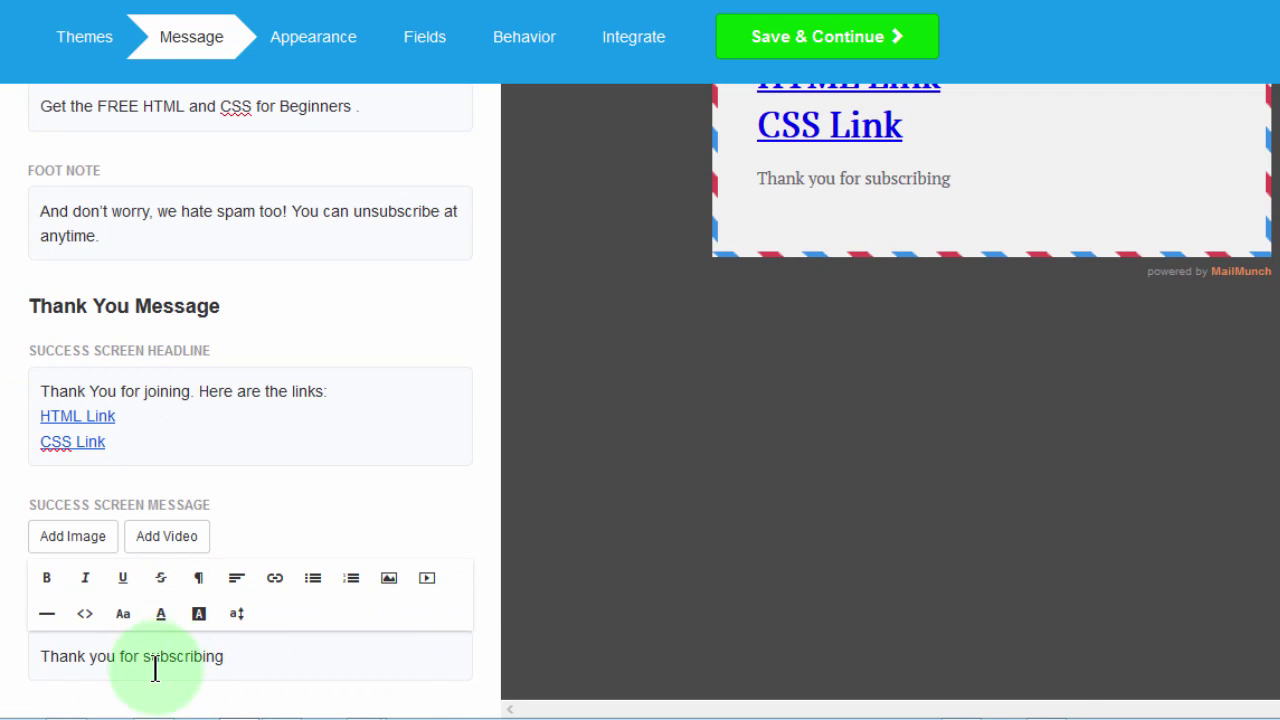
{"action": "left_click", "coordinate": [83, 662]}
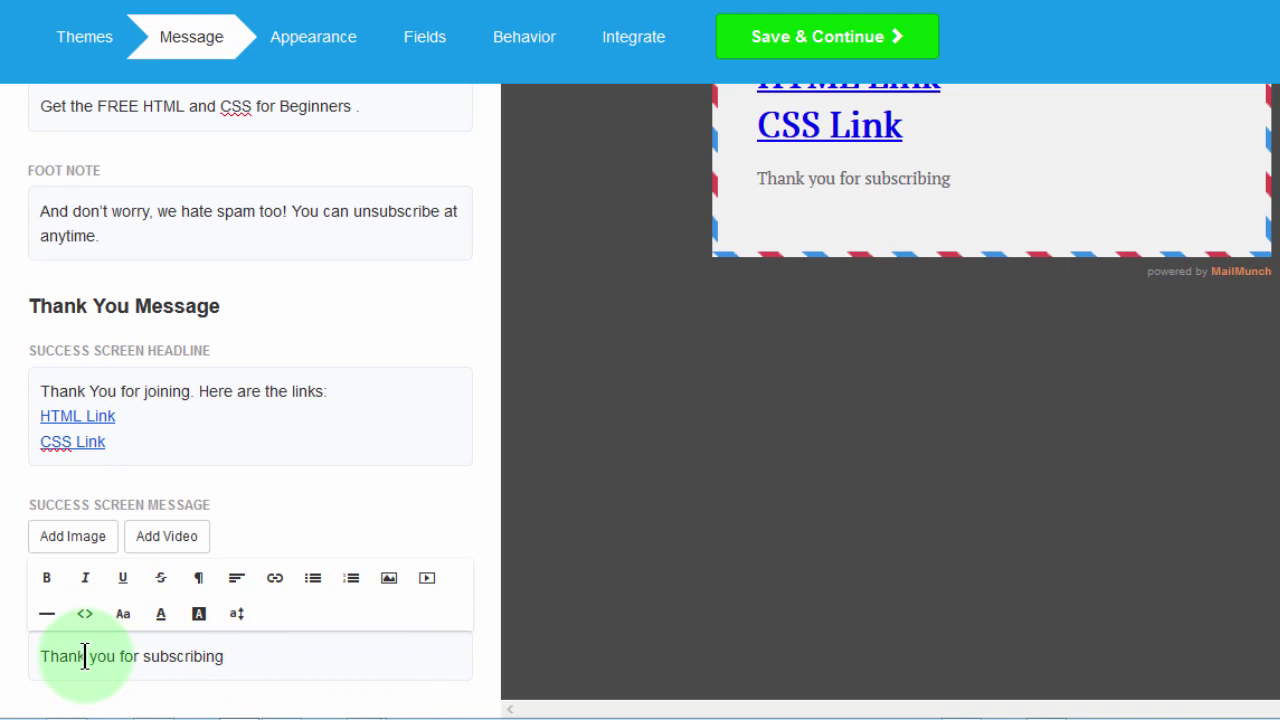
{"action": "left_click_drag", "start_coordinate": [91, 655], "coordinate": [249, 662]}
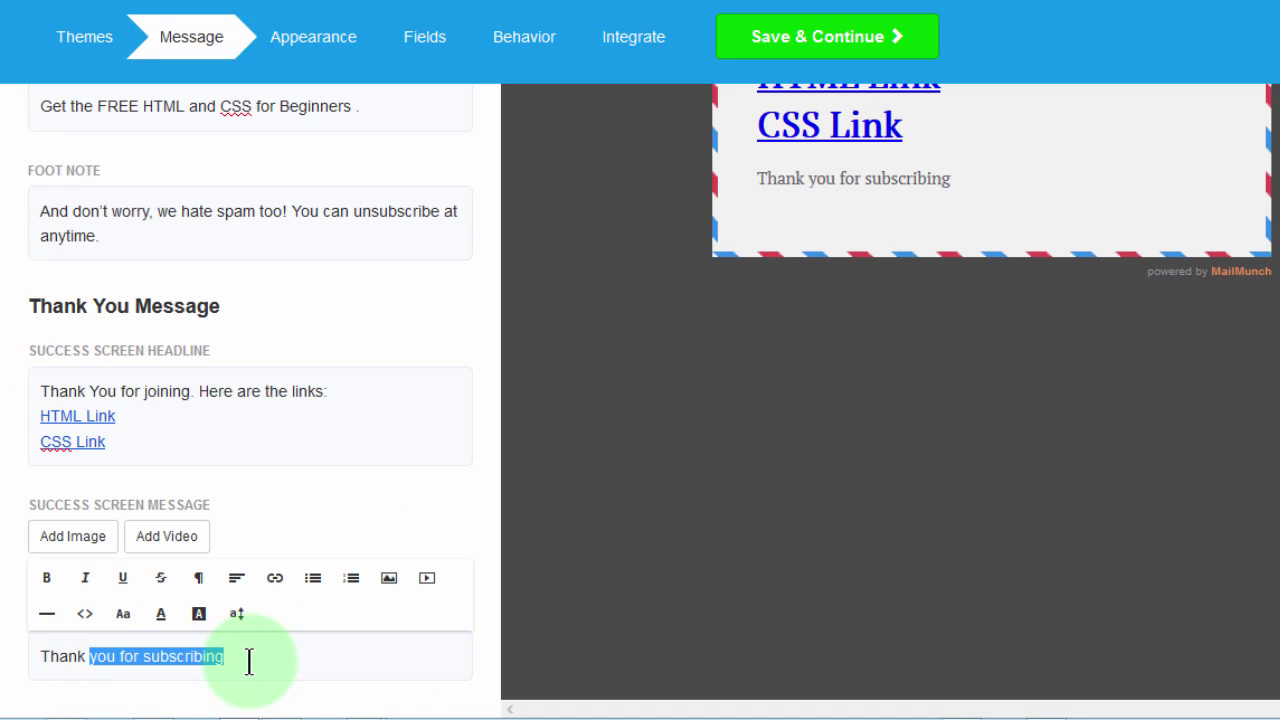
{"action": "type", "text": "s."}
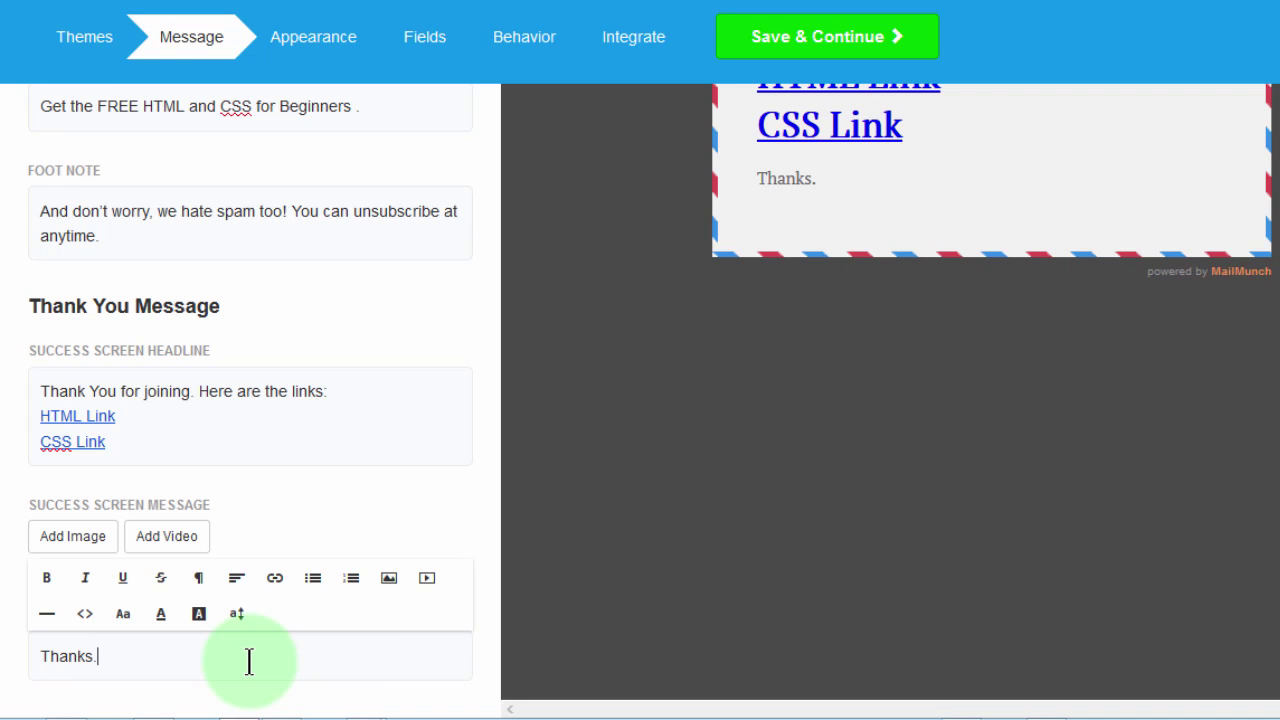
{"action": "left_click", "coordinate": [1153, 444]}
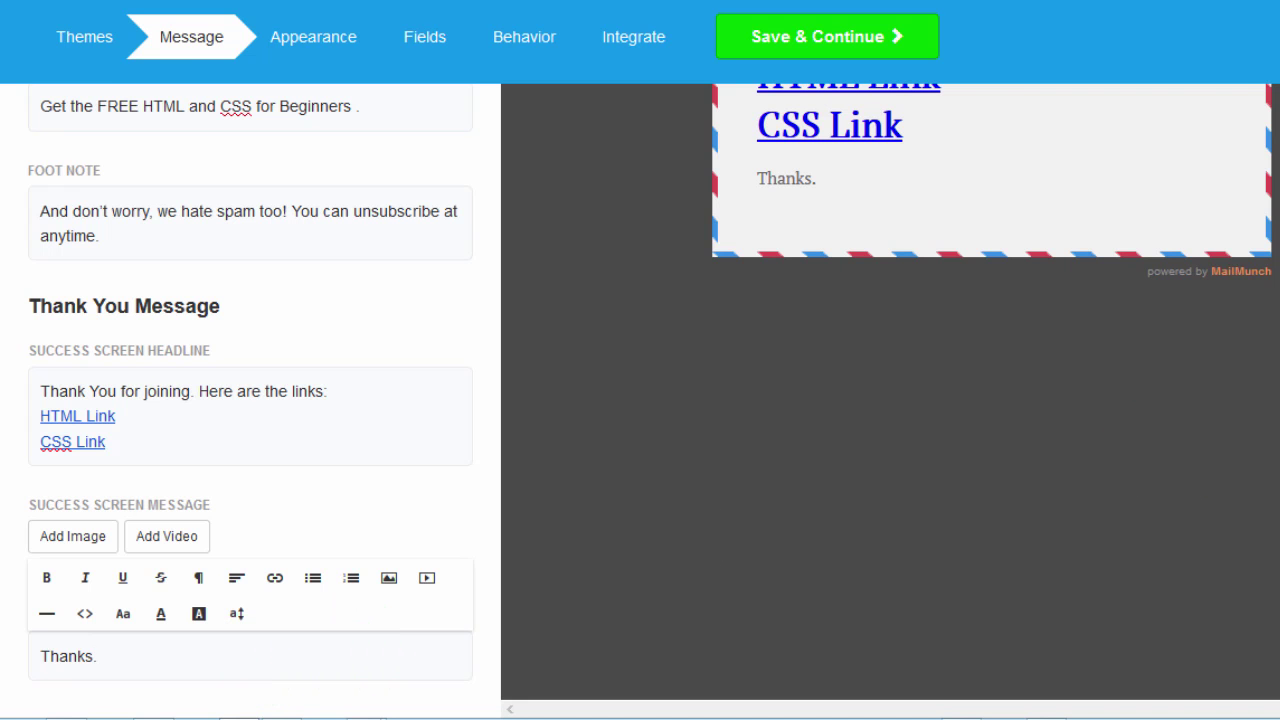
{"action": "scroll", "coordinate": [640, 400], "scroll_direction": "up", "scroll_amount": 3}
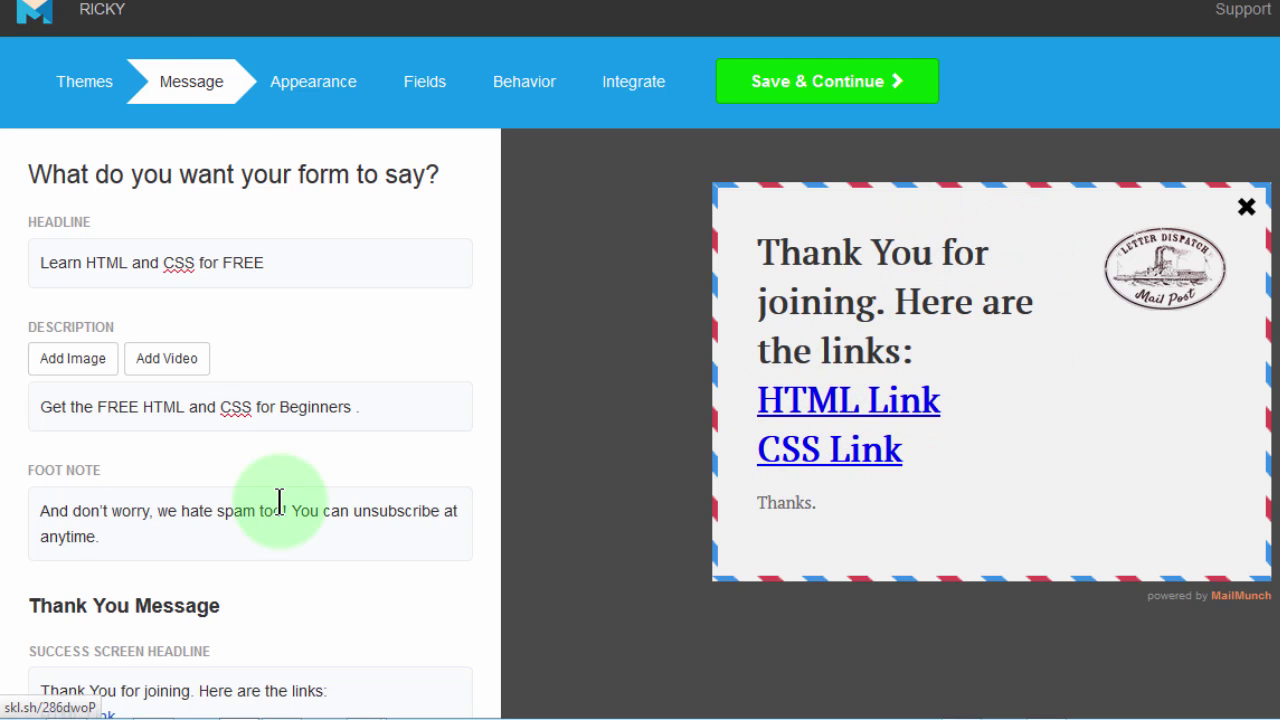
Step: On the Appearance step, set the submit button background to dark red (AB2B42)
{"action": "left_click", "coordinate": [820, 102]}
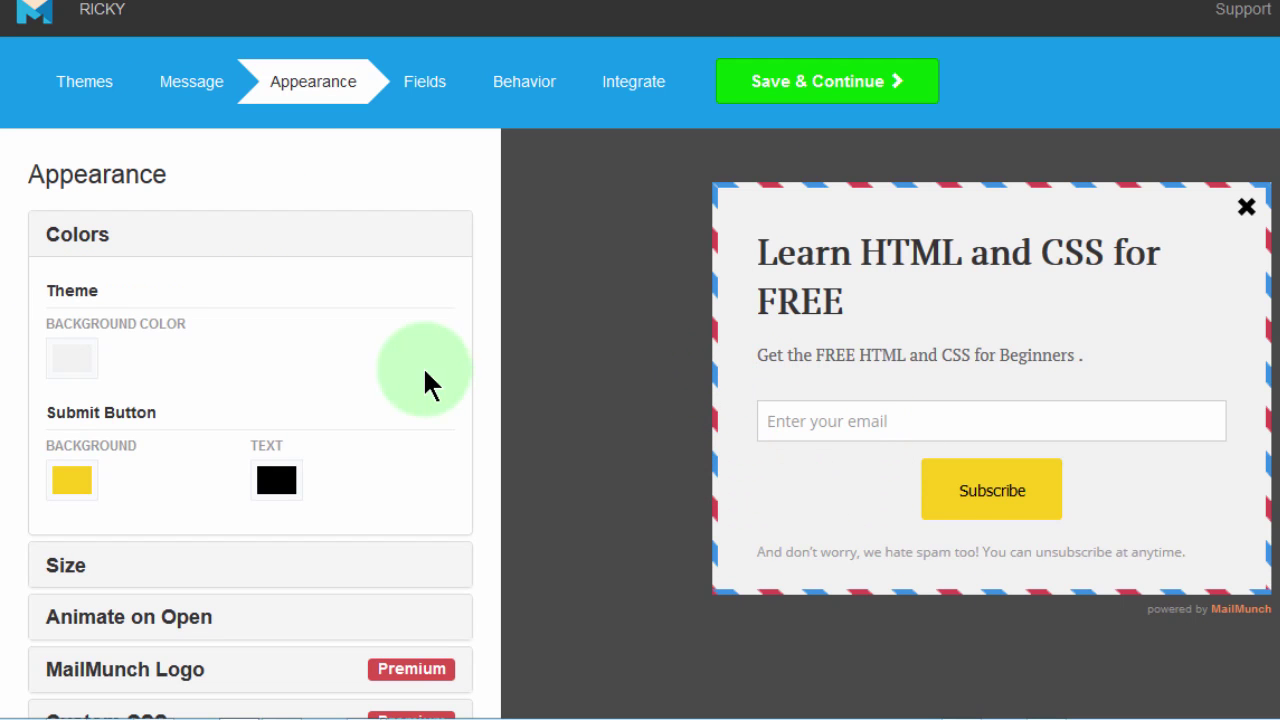
{"action": "left_click", "coordinate": [70, 357]}
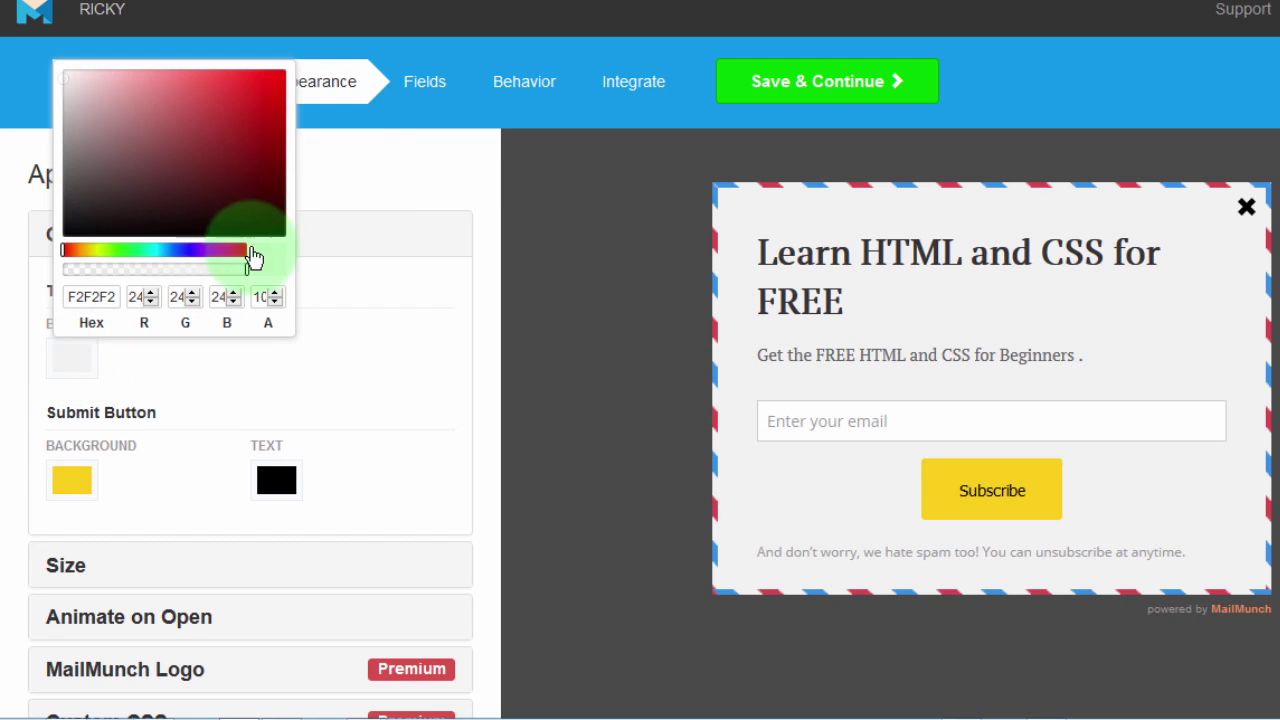
{"action": "left_click", "coordinate": [360, 338]}
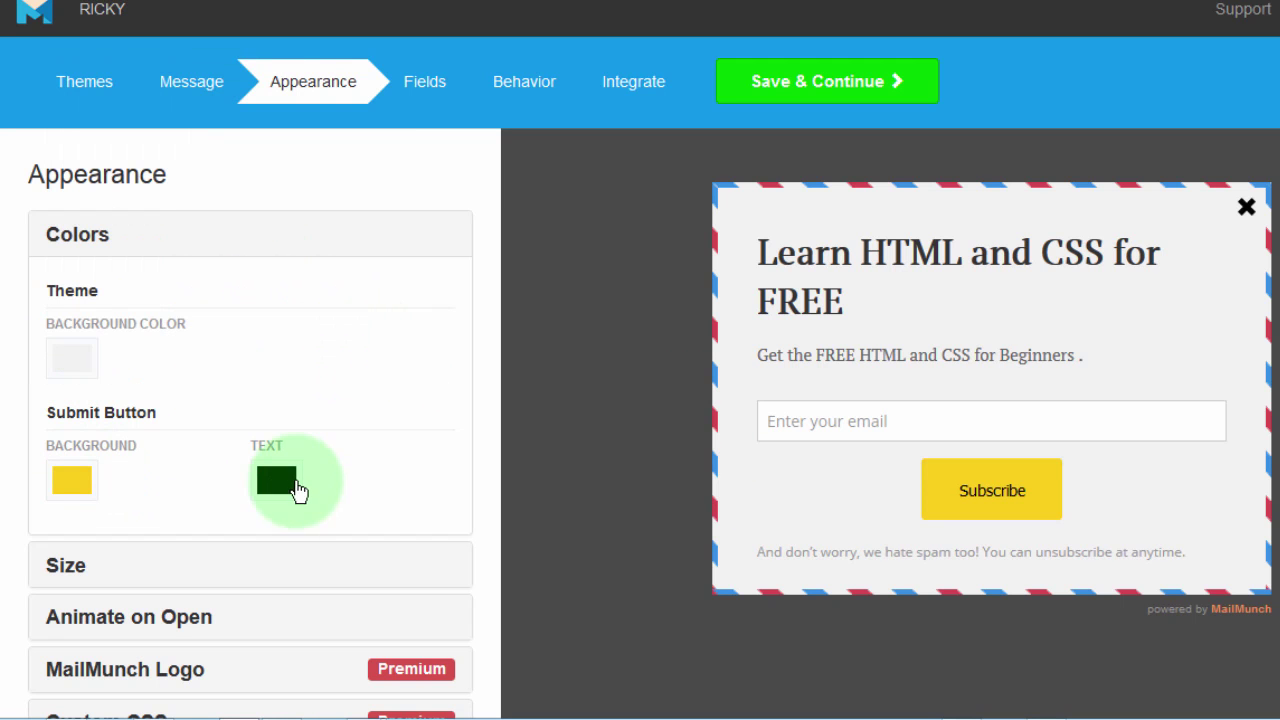
{"action": "left_click", "coordinate": [76, 485]}
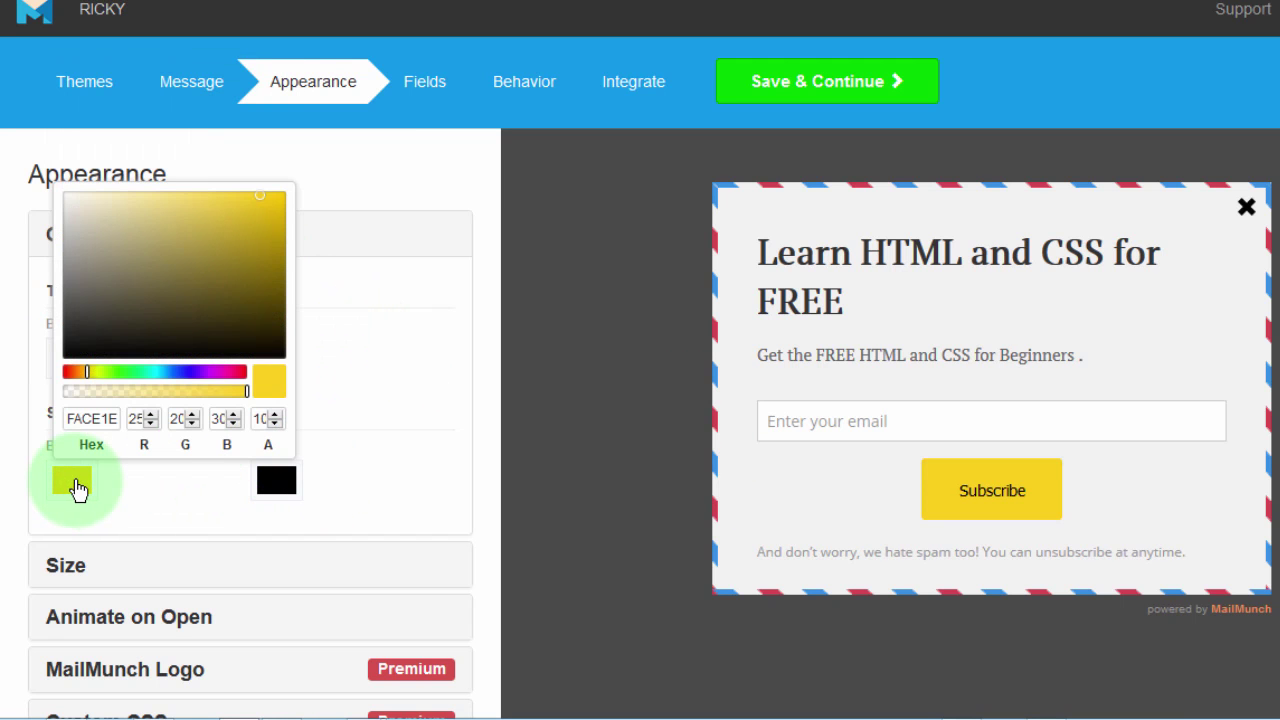
{"action": "left_click", "coordinate": [242, 372]}
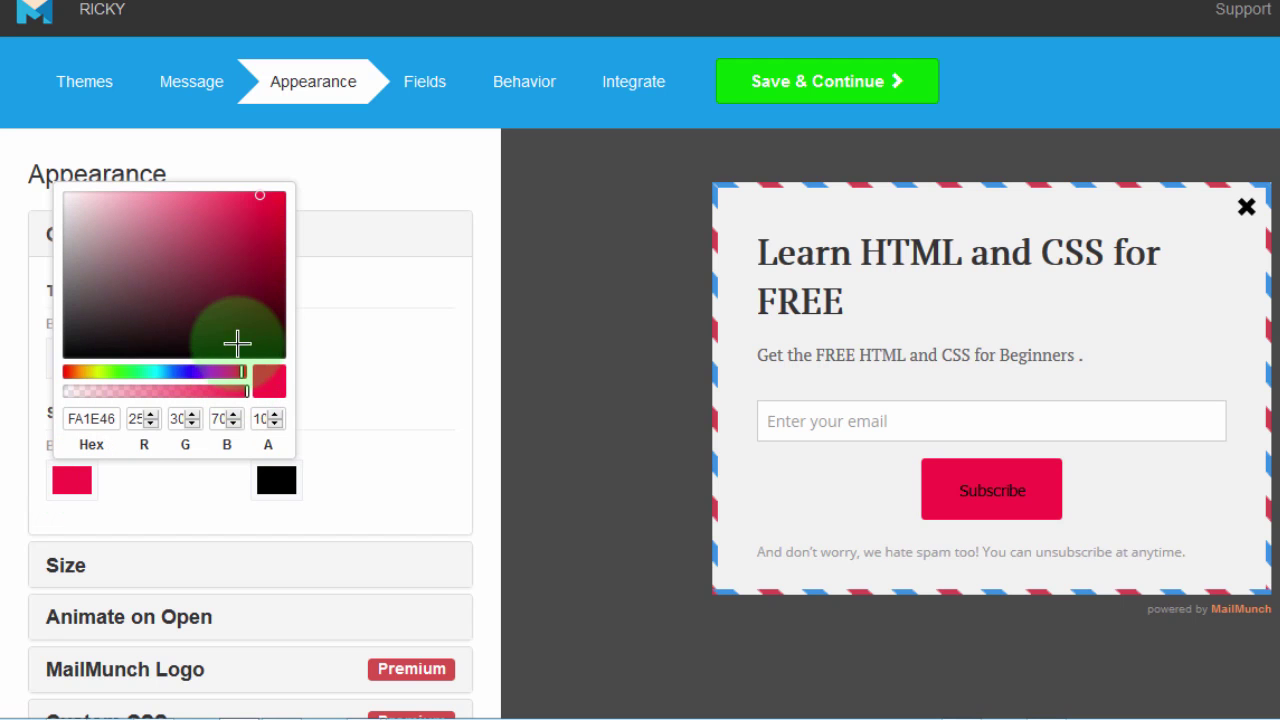
{"action": "left_click", "coordinate": [270, 245]}
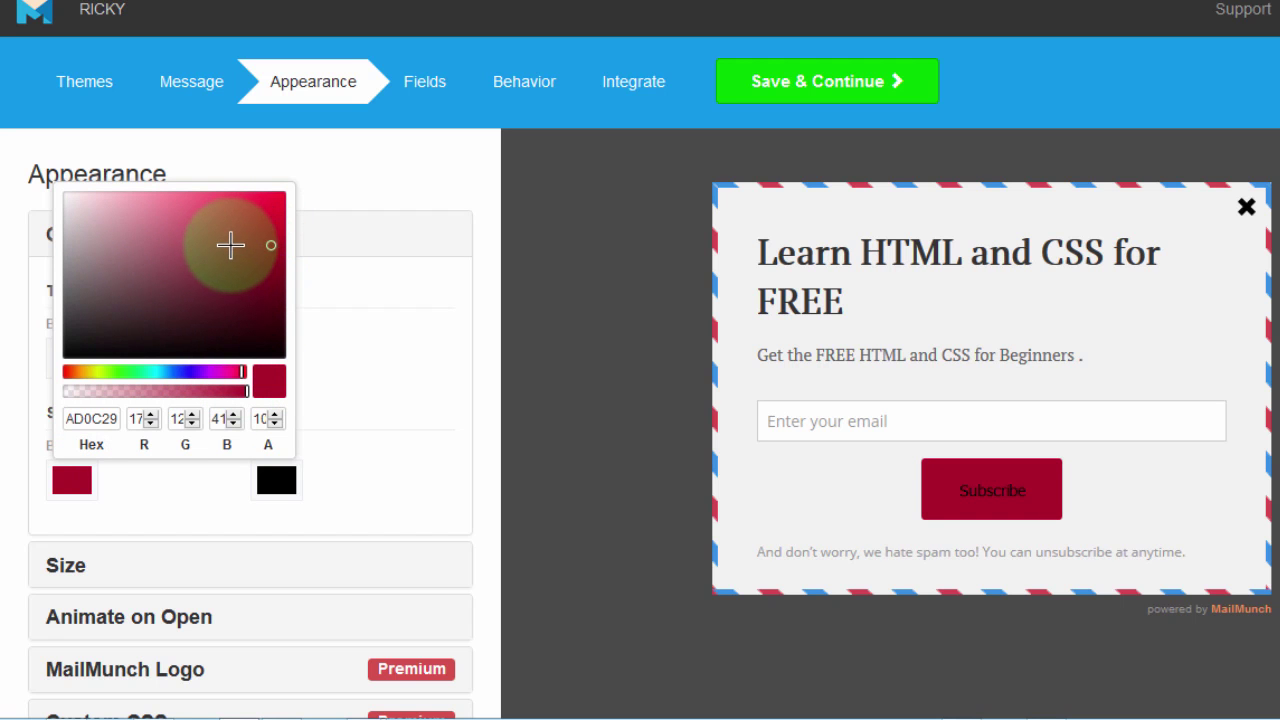
{"action": "left_click", "coordinate": [230, 246]}
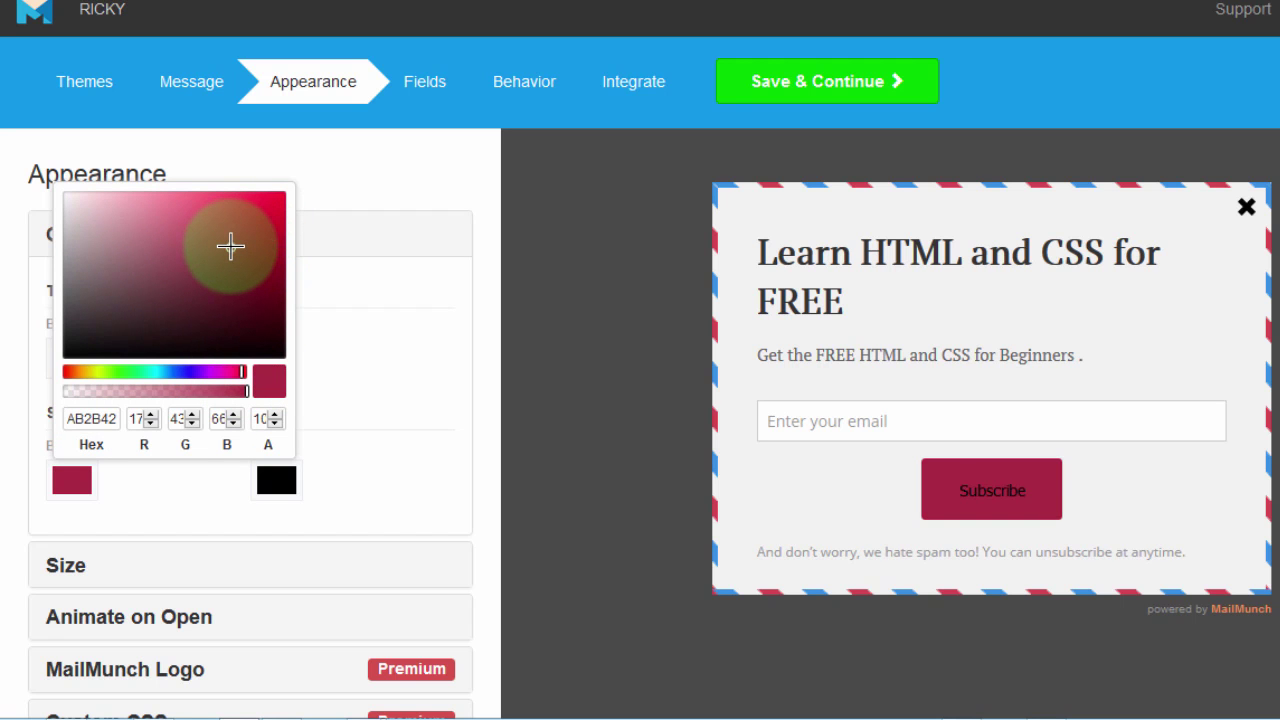
{"action": "left_click", "coordinate": [284, 470]}
Step: Set the submit button text to near-white (F7F7F7) and expand the Size options
{"action": "left_click", "coordinate": [277, 478]}
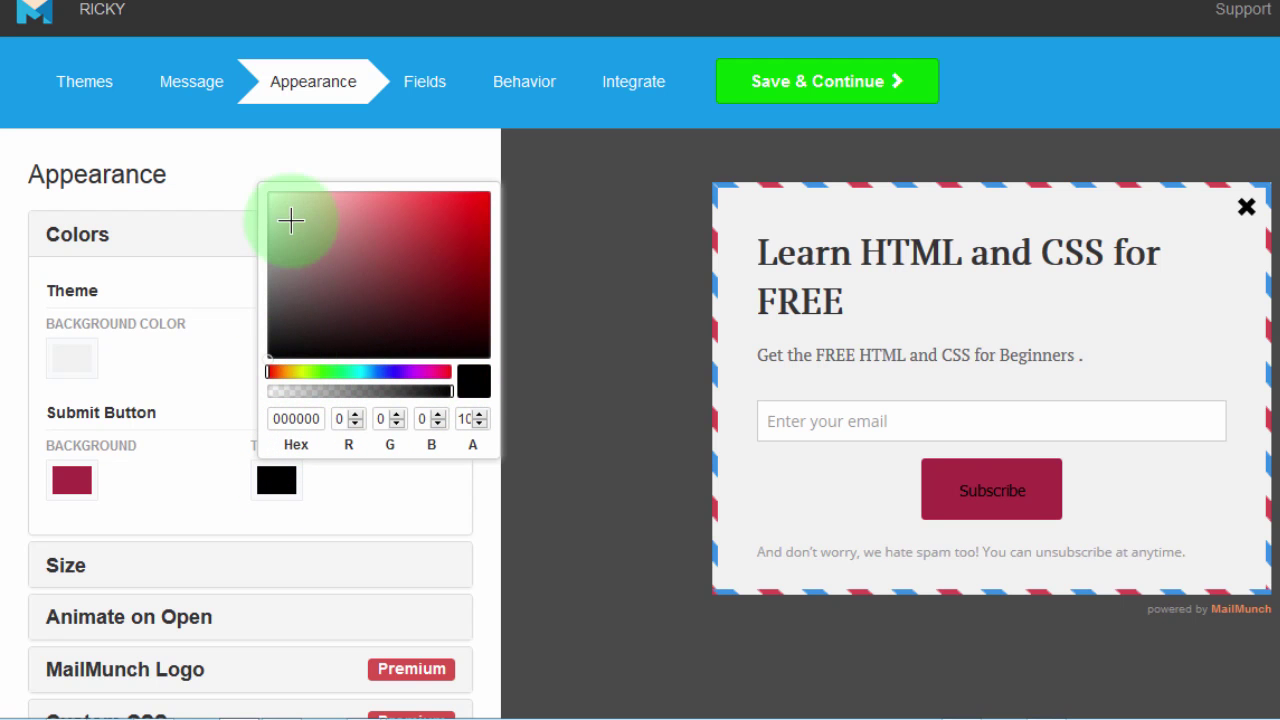
{"action": "left_click", "coordinate": [271, 194]}
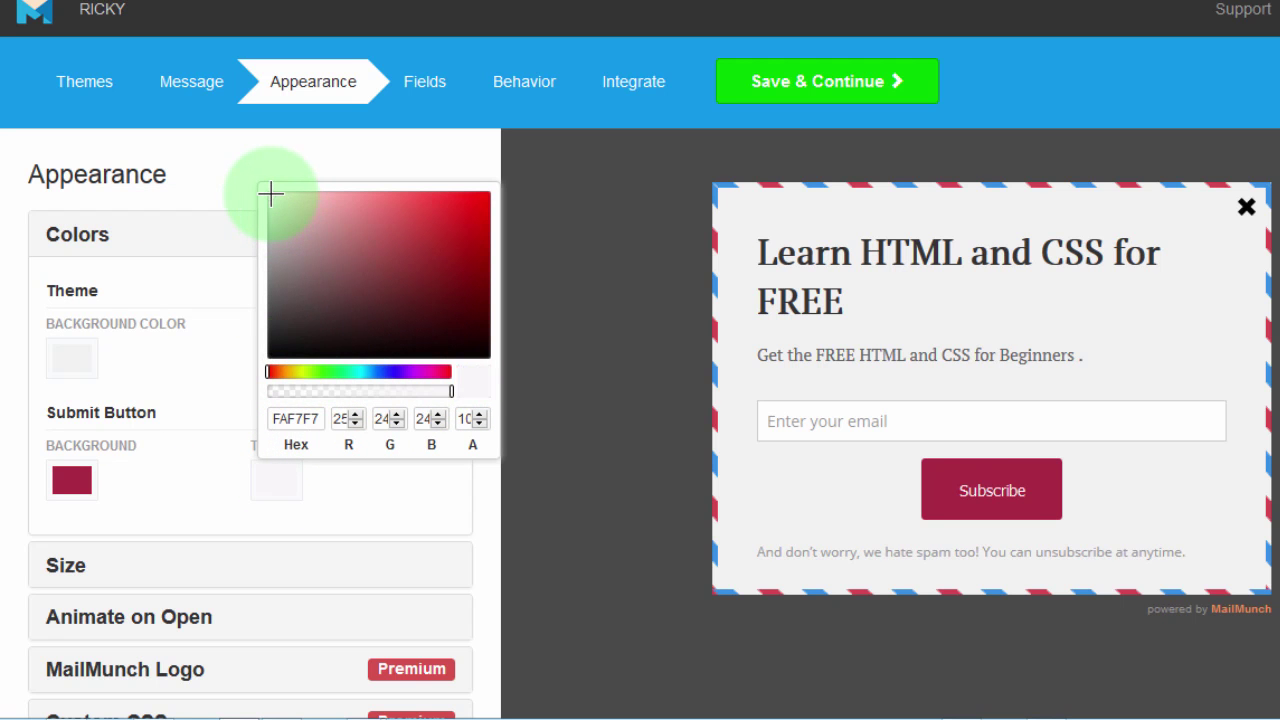
{"action": "left_click", "coordinate": [356, 503]}
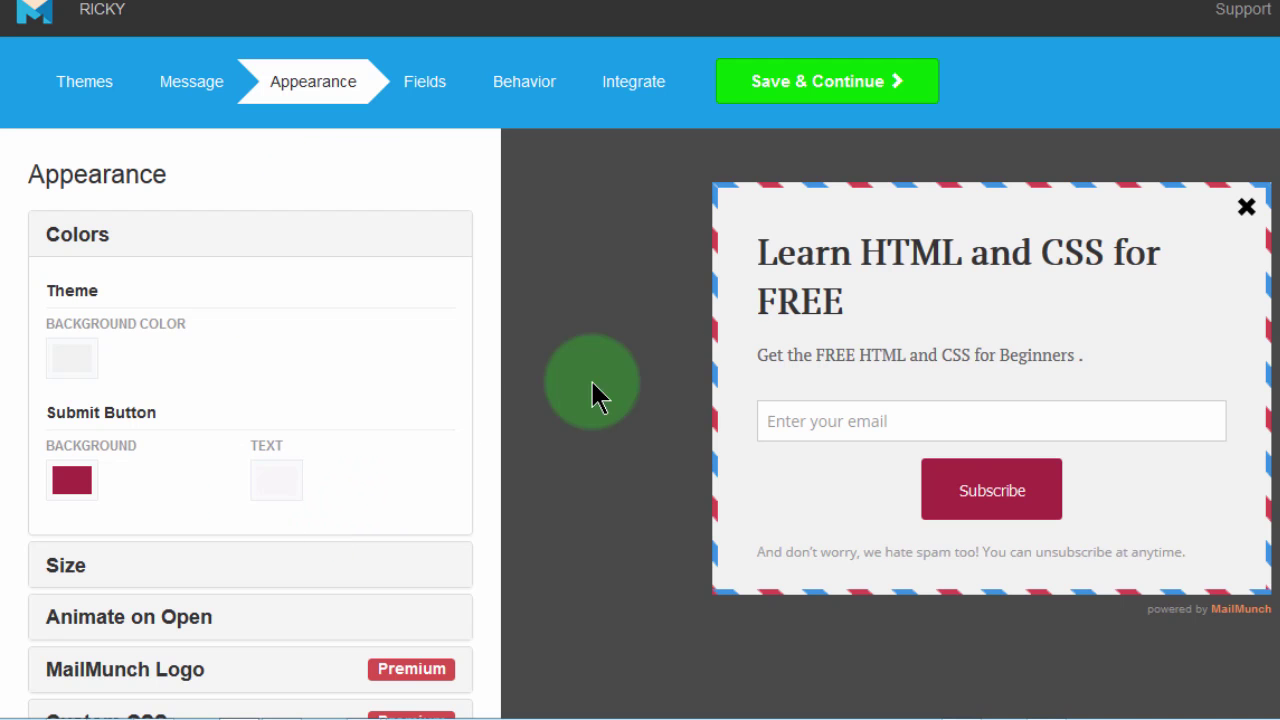
{"action": "scroll", "coordinate": [640, 400], "scroll_direction": "down", "scroll_amount": 3}
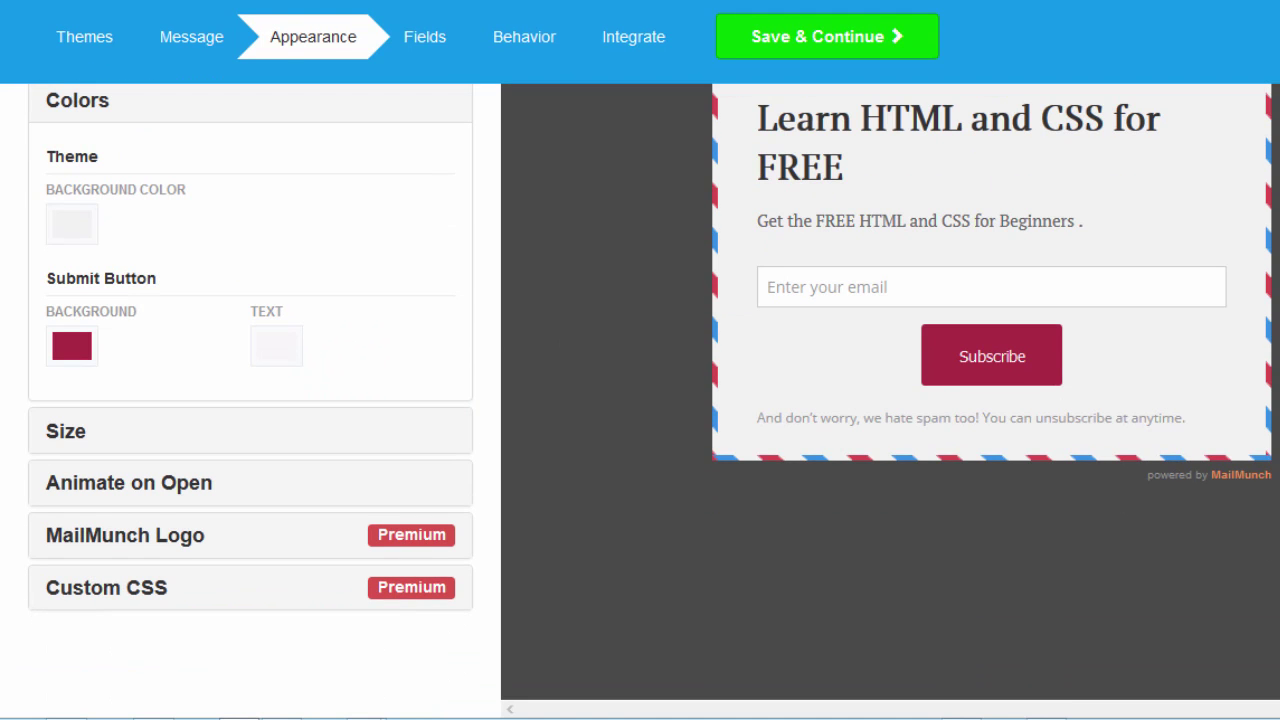
{"action": "left_click", "coordinate": [300, 438]}
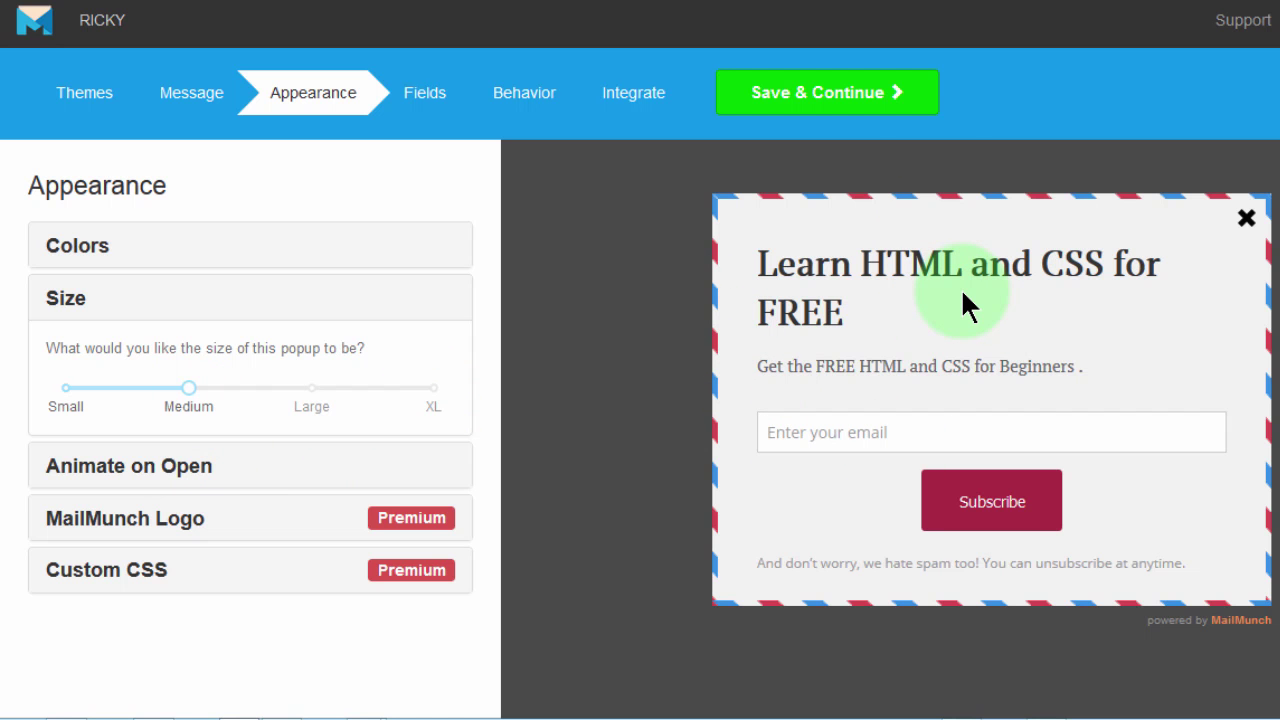
Step: On the Fields step, change the button text from 'Subscribe' to 'Join Now'
{"action": "left_click", "coordinate": [808, 97]}
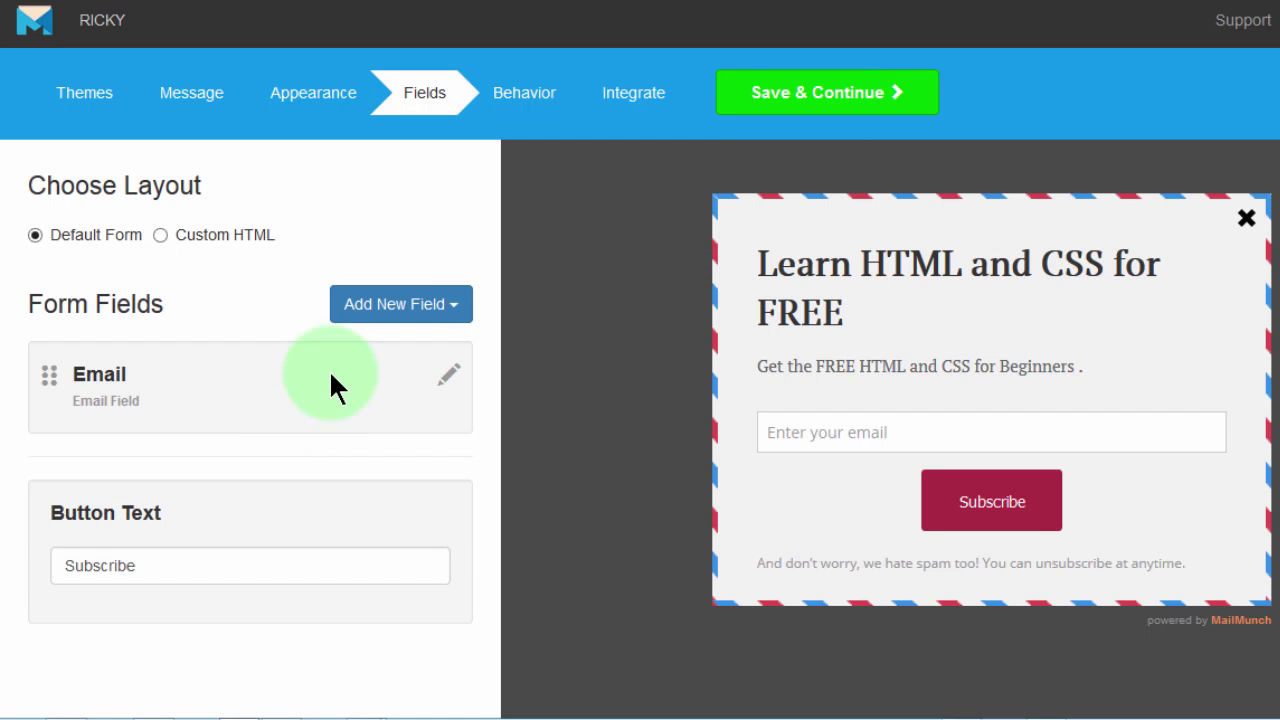
{"action": "left_click", "coordinate": [441, 306]}
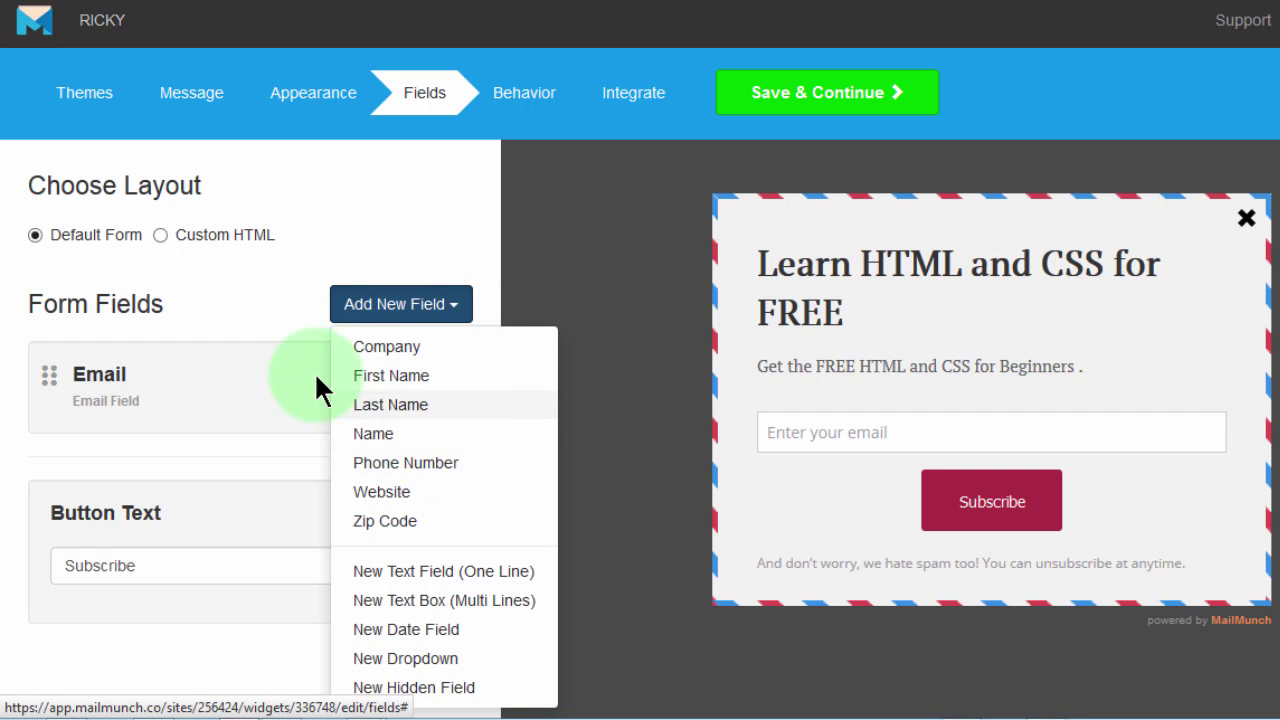
{"action": "left_click", "coordinate": [277, 307]}
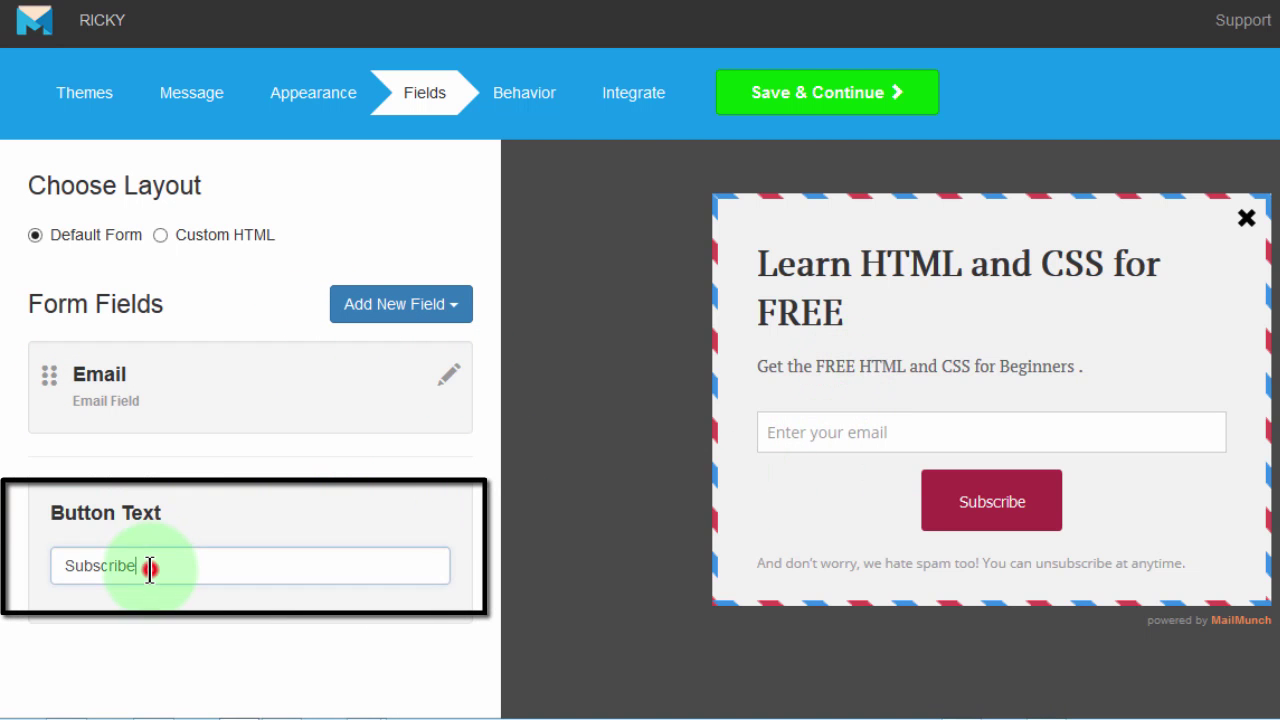
{"action": "left_click_drag", "start_coordinate": [149, 567], "coordinate": [10, 568]}
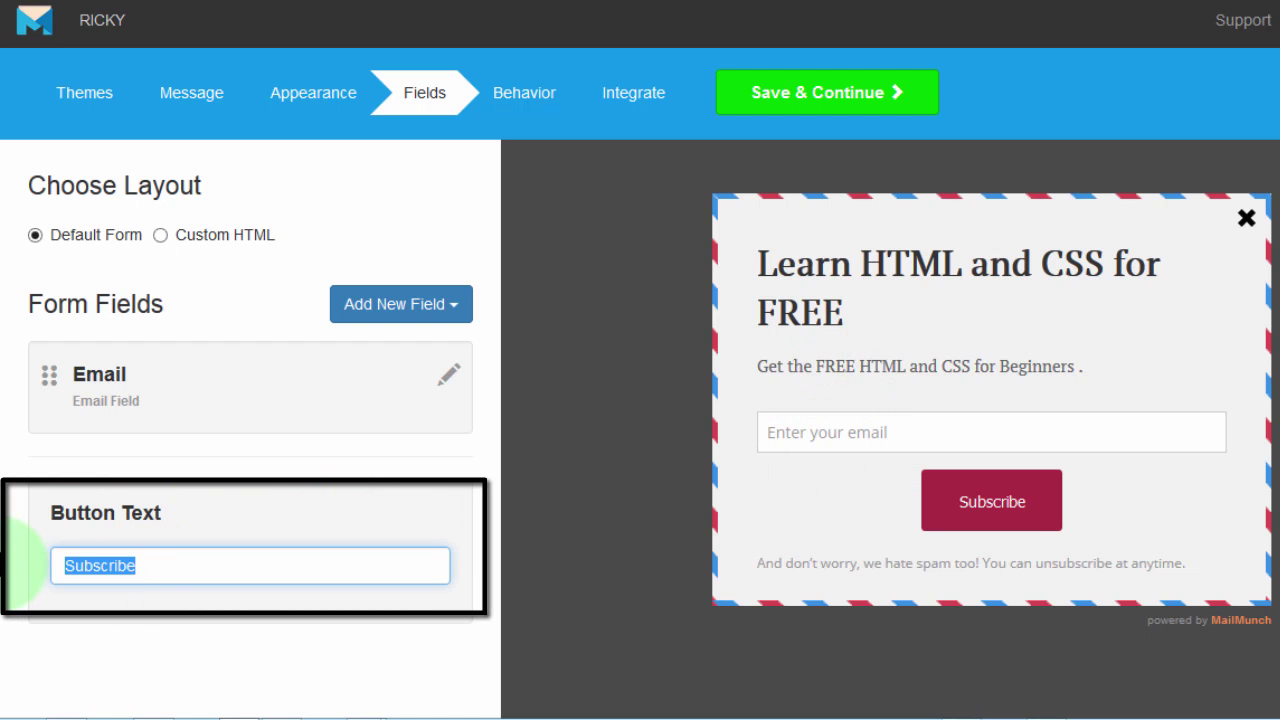
{"action": "key", "text": "BackSpace"}
{"action": "key", "text": "BackSpace"}
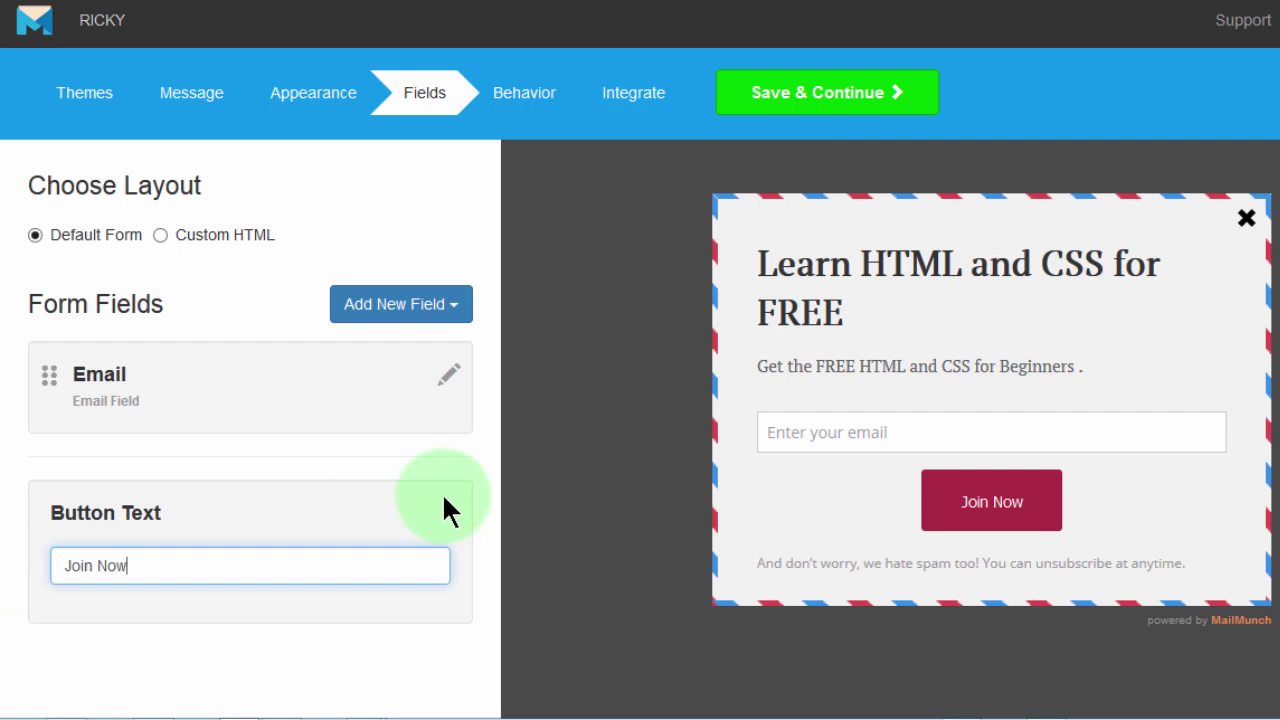
Step: On the Behavior step, enable Dont Show On First Visit alongside Show On Page Load and Show On Exit
{"action": "left_click", "coordinate": [803, 95]}
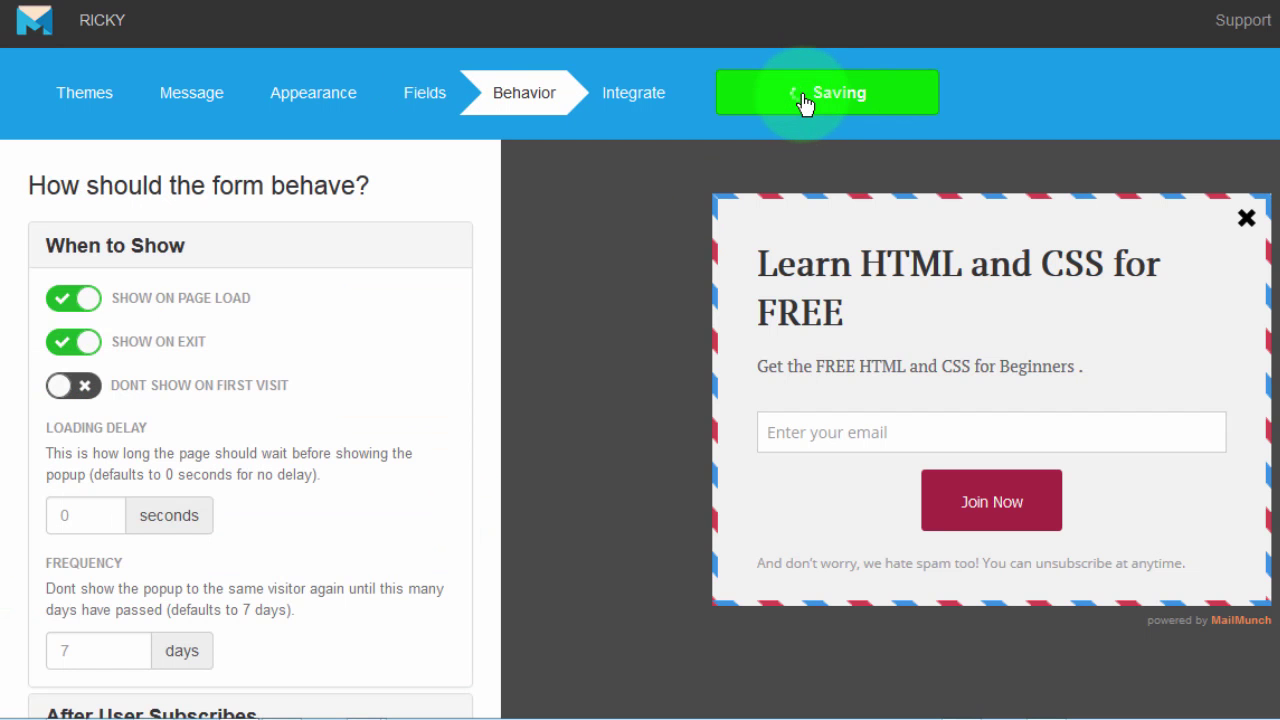
{"action": "mouse_move", "coordinate": [165, 302]}
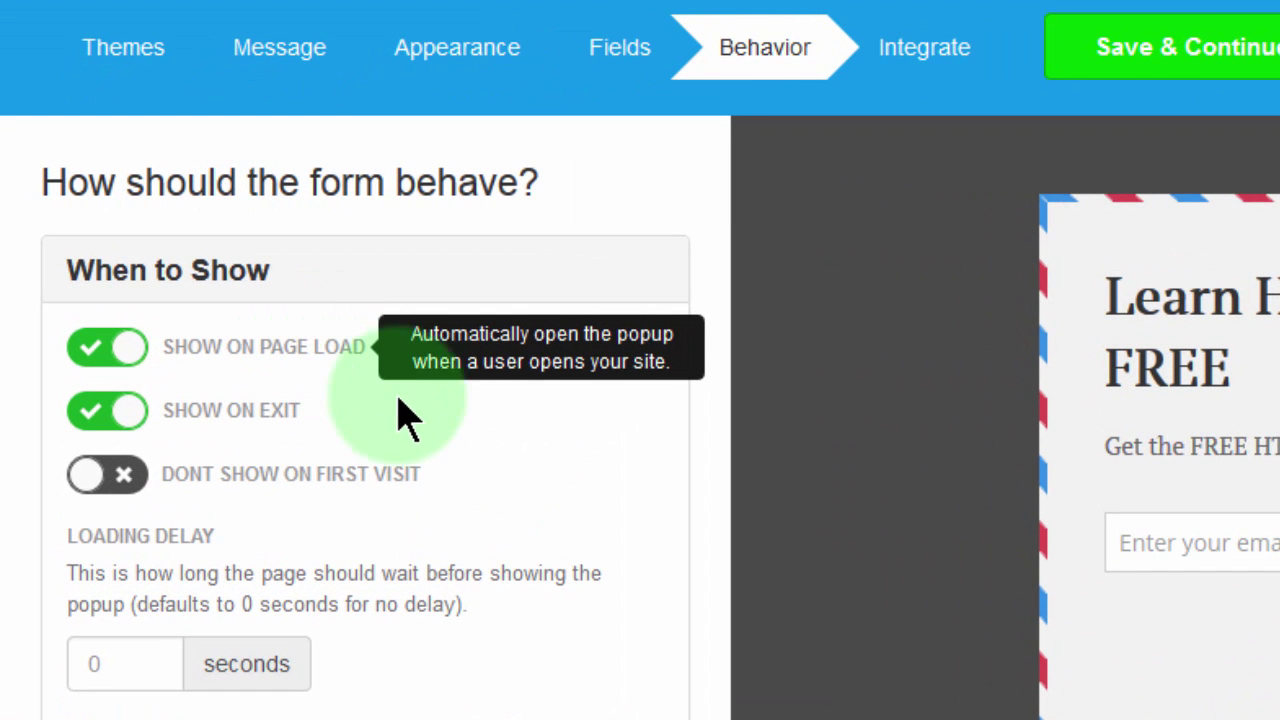
{"action": "mouse_move", "coordinate": [240, 440]}
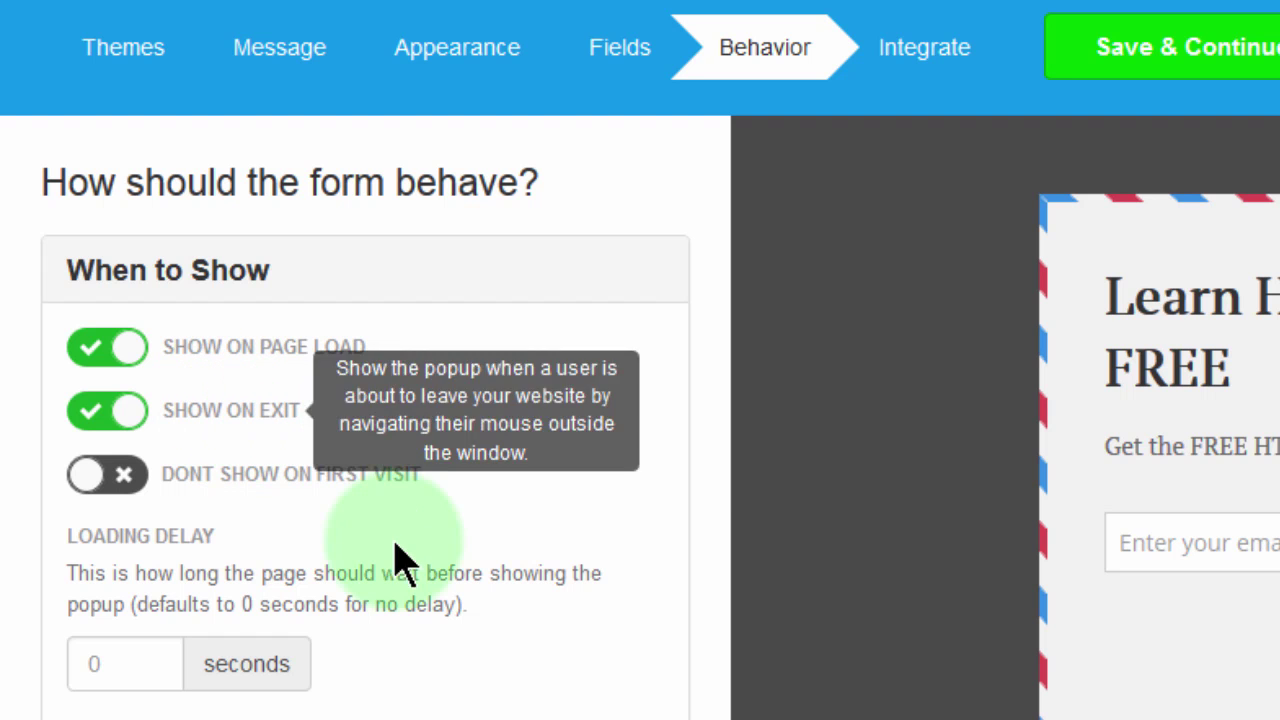
{"action": "mouse_move", "coordinate": [255, 495]}
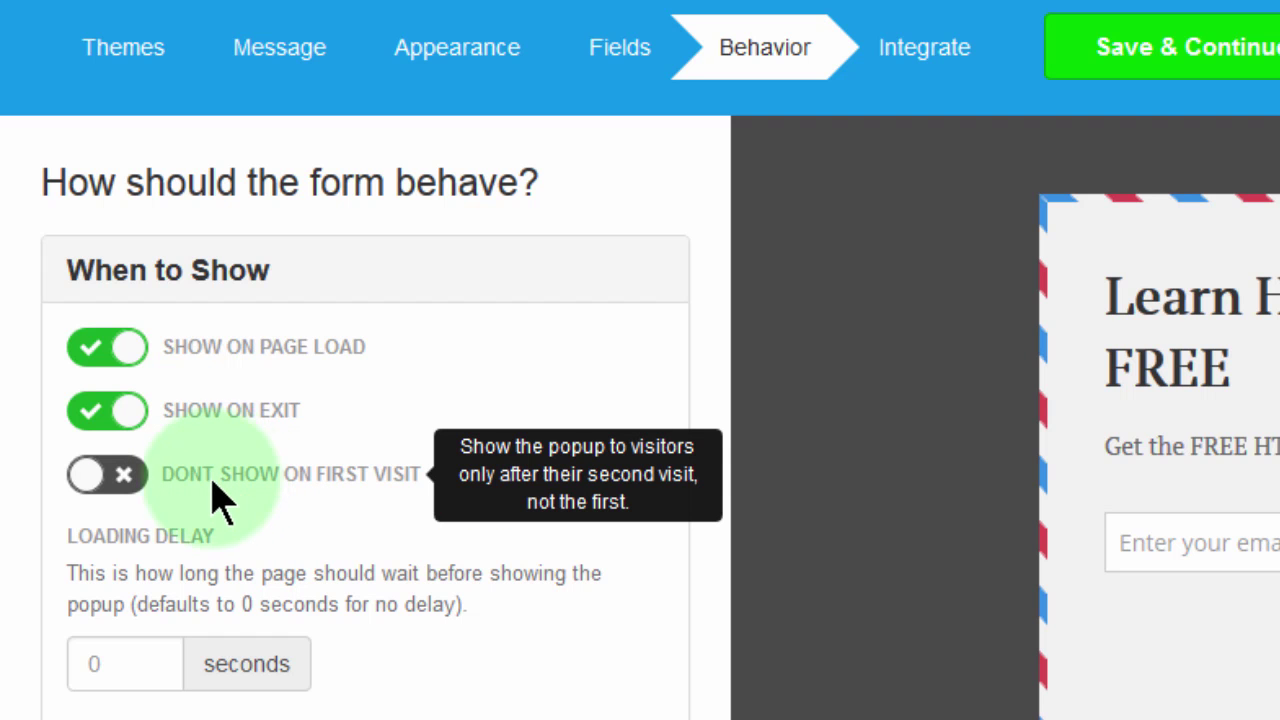
{"action": "left_click", "coordinate": [123, 476]}
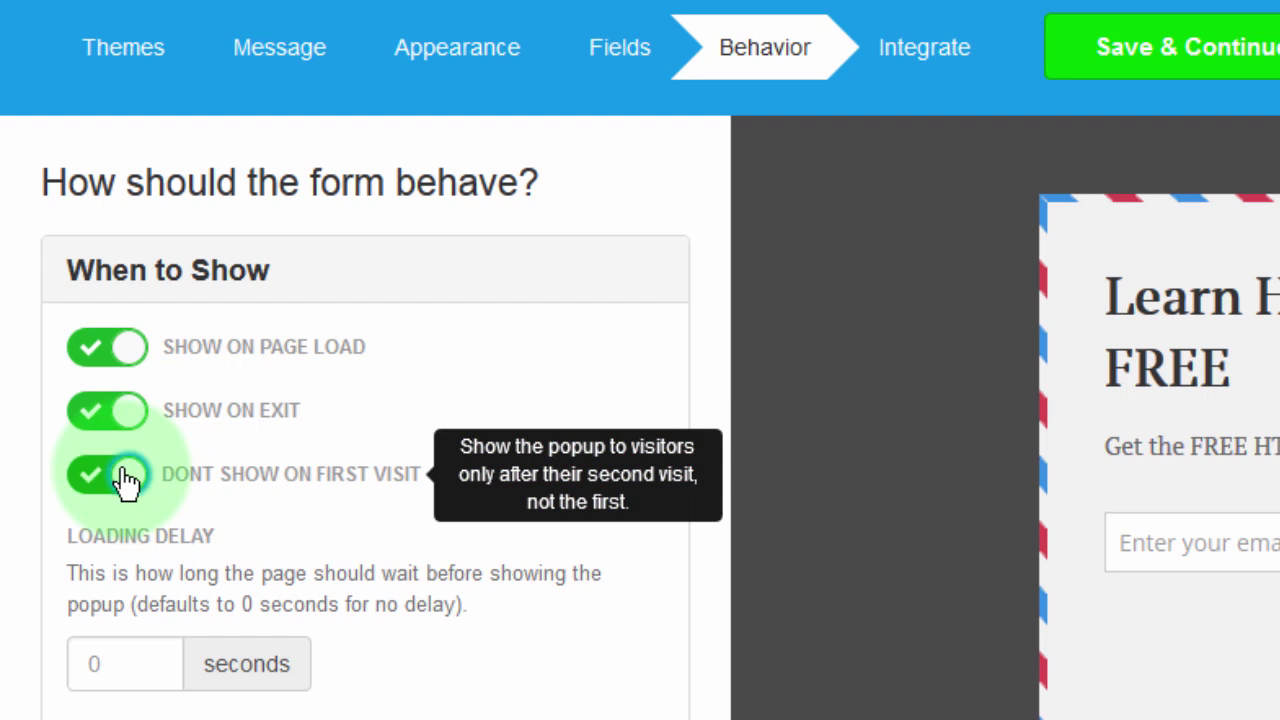
{"action": "left_click", "coordinate": [255, 475]}
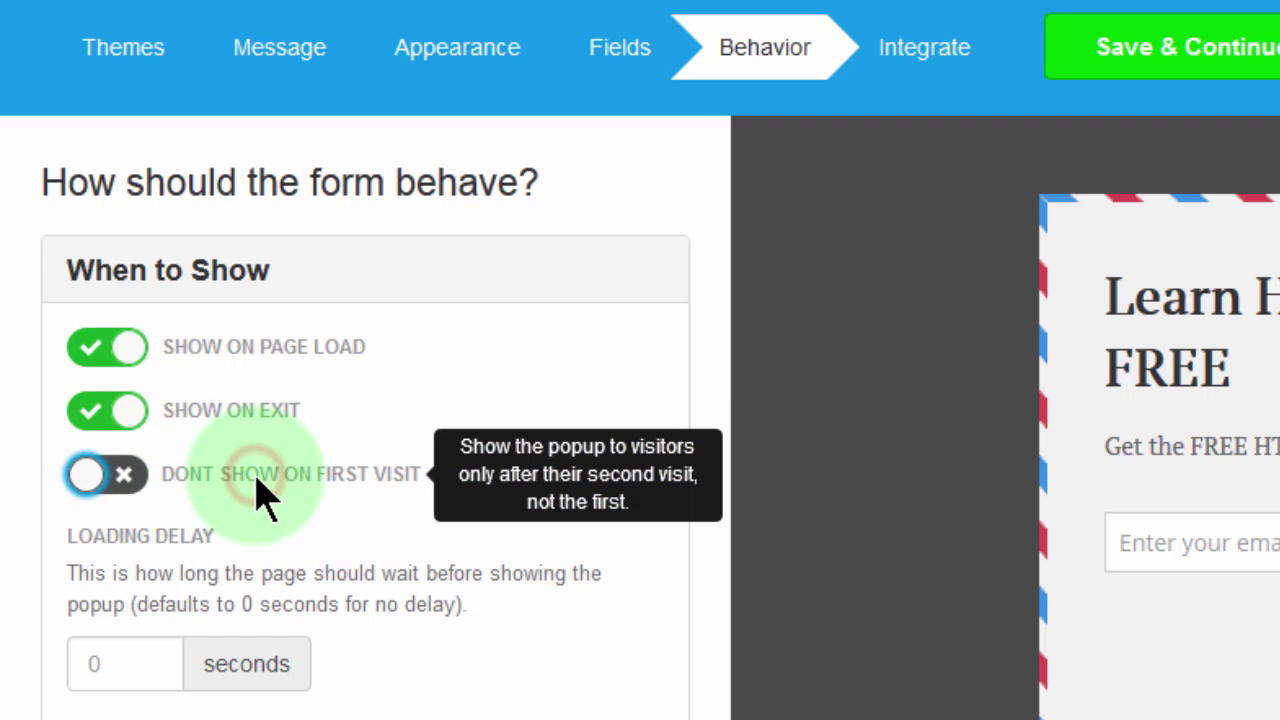
{"action": "left_click", "coordinate": [213, 470]}
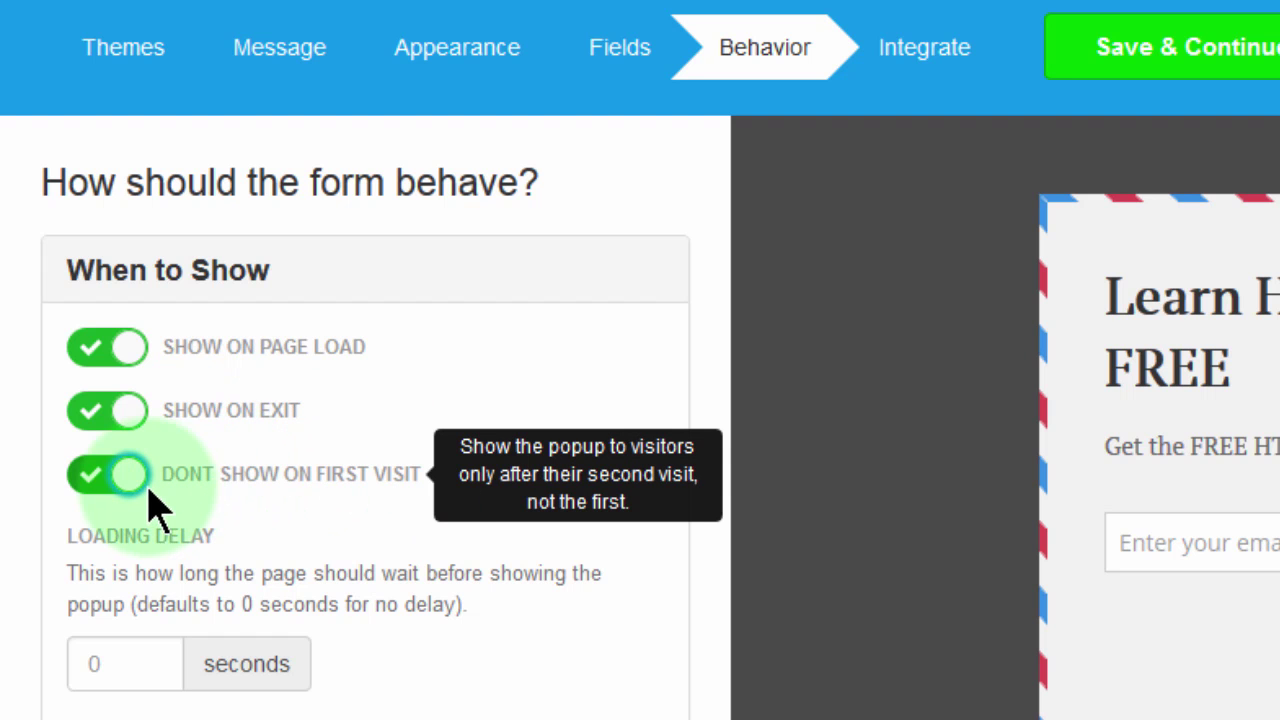
{"action": "left_click", "coordinate": [300, 531]}
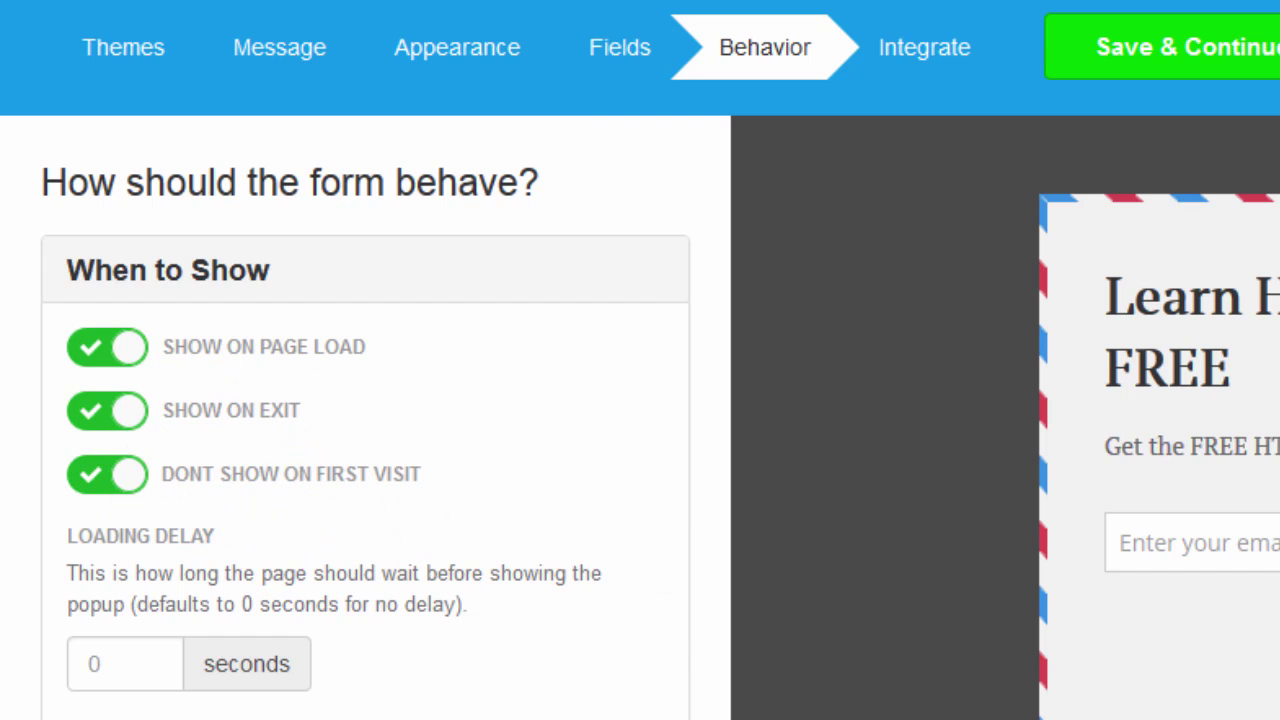
Step: Set the popup Loading Delay to 1 second
{"action": "scroll", "coordinate": [400, 400], "scroll_direction": "down", "scroll_amount": 3}
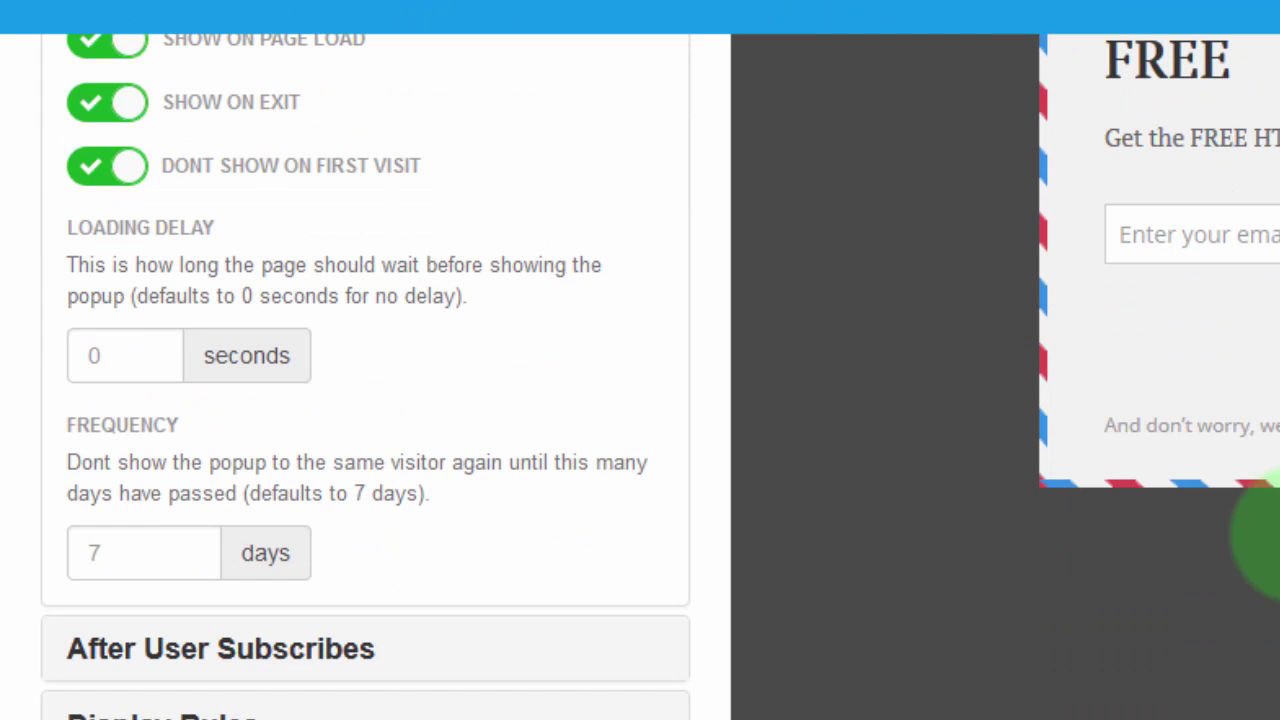
{"action": "left_click", "coordinate": [109, 354]}
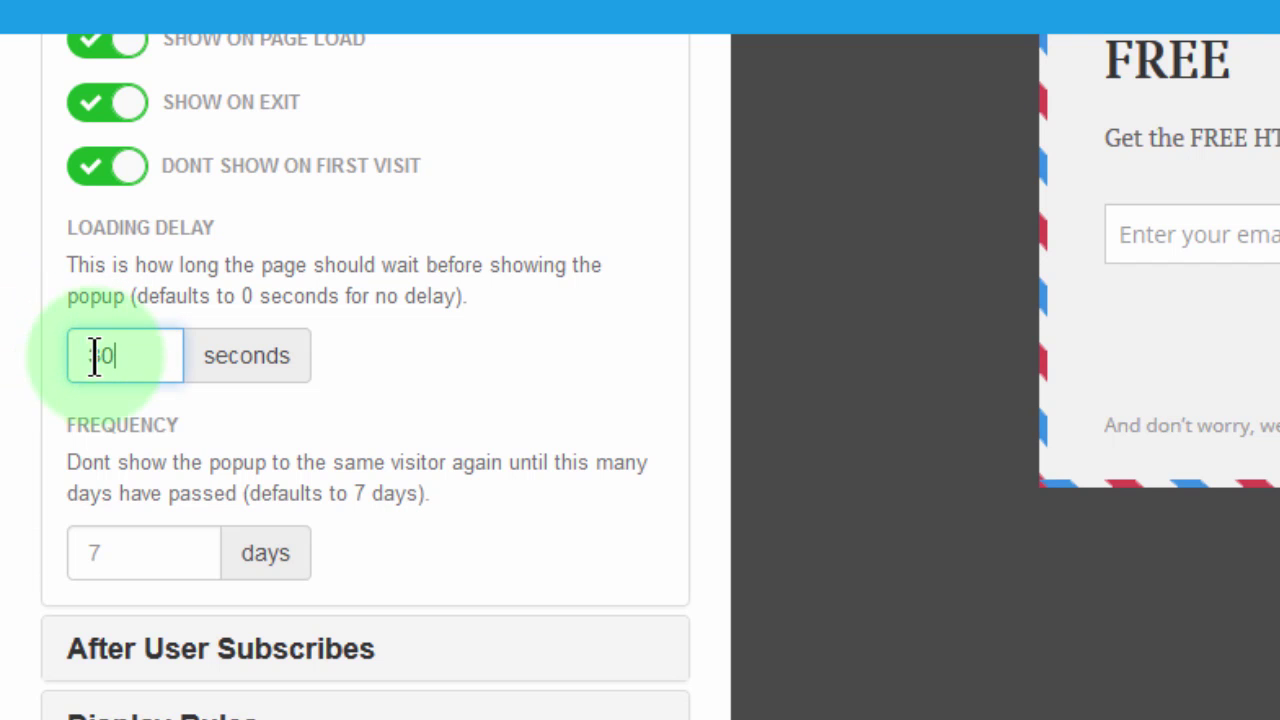
{"action": "left_click_drag", "start_coordinate": [98, 355], "coordinate": [62, 355]}
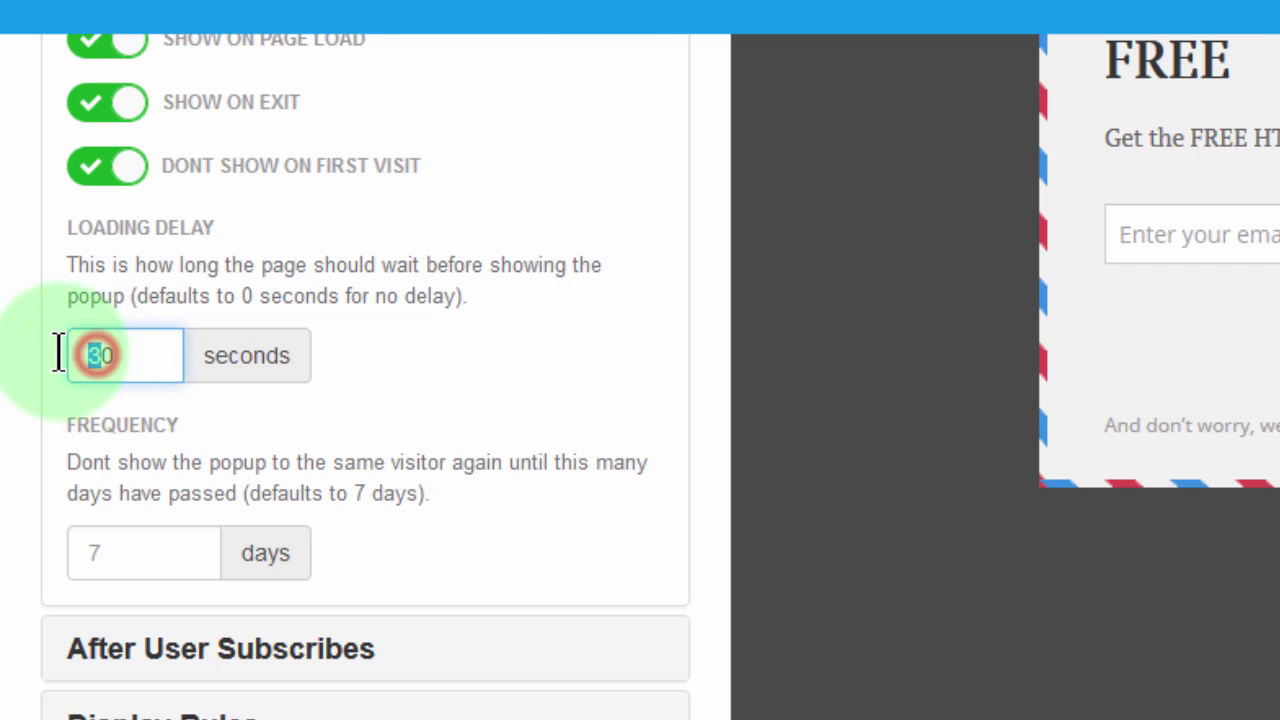
{"action": "type", "text": "5"}
{"action": "left_click", "coordinate": [423, 370]}
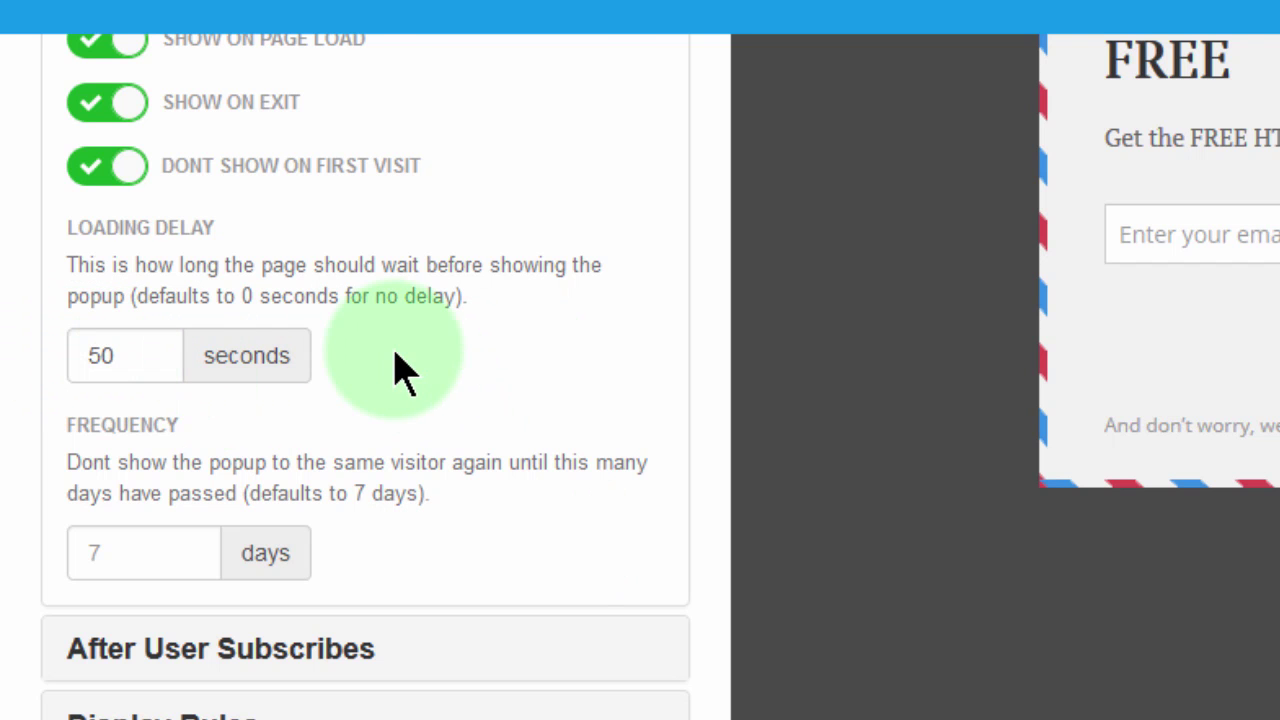
{"action": "left_click_drag", "start_coordinate": [100, 355], "coordinate": [88, 352]}
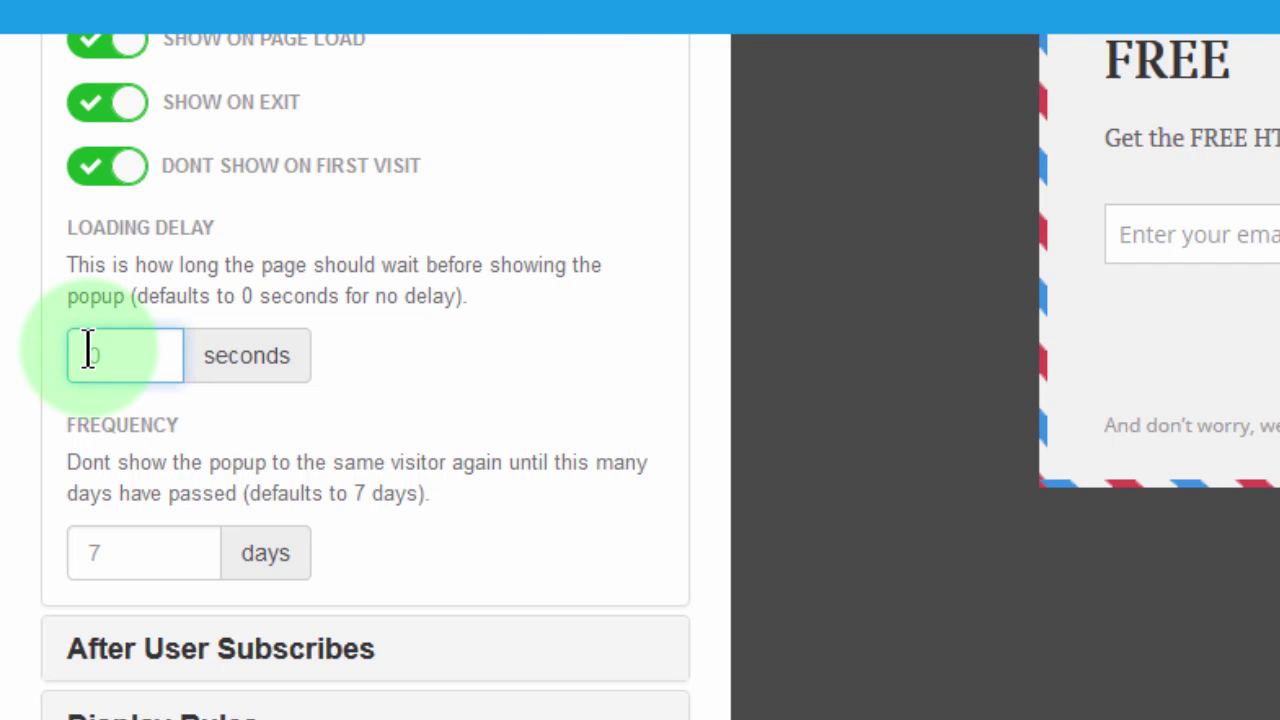
{"action": "type", "text": "1"}
{"action": "left_click", "coordinate": [486, 357]}
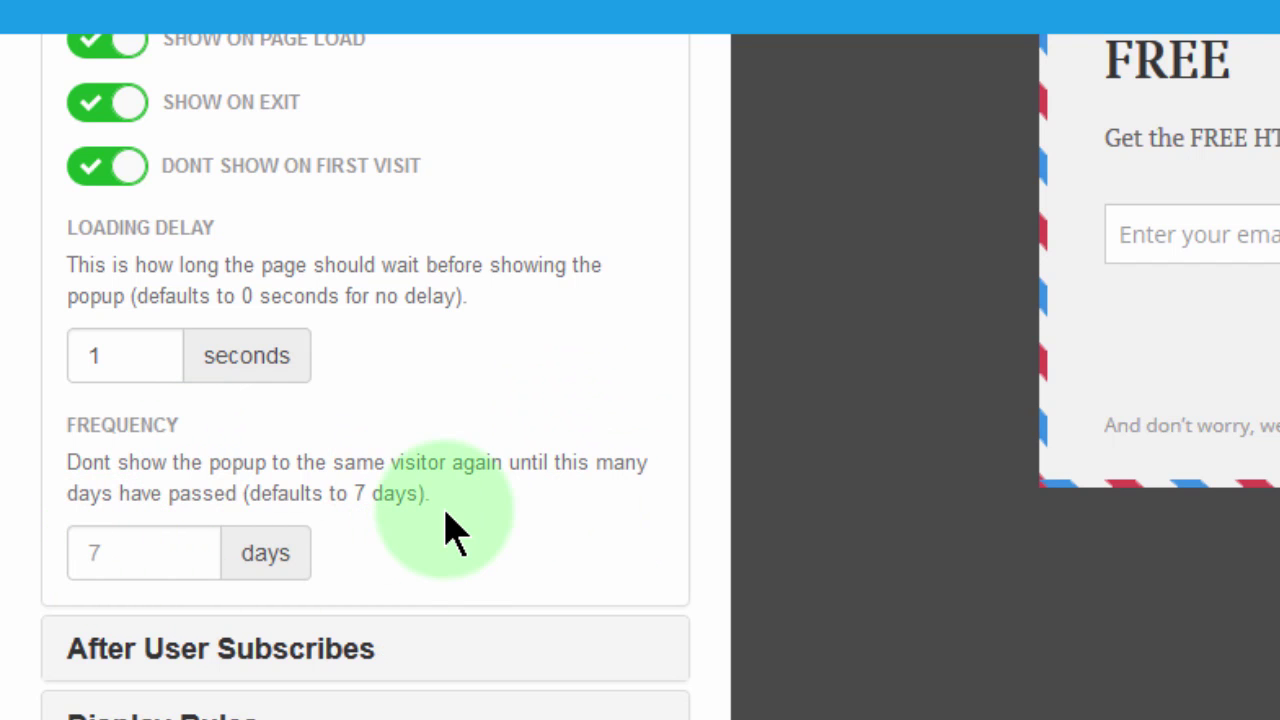
Step: Set the popup Frequency to 2 days
{"action": "left_click", "coordinate": [129, 554]}
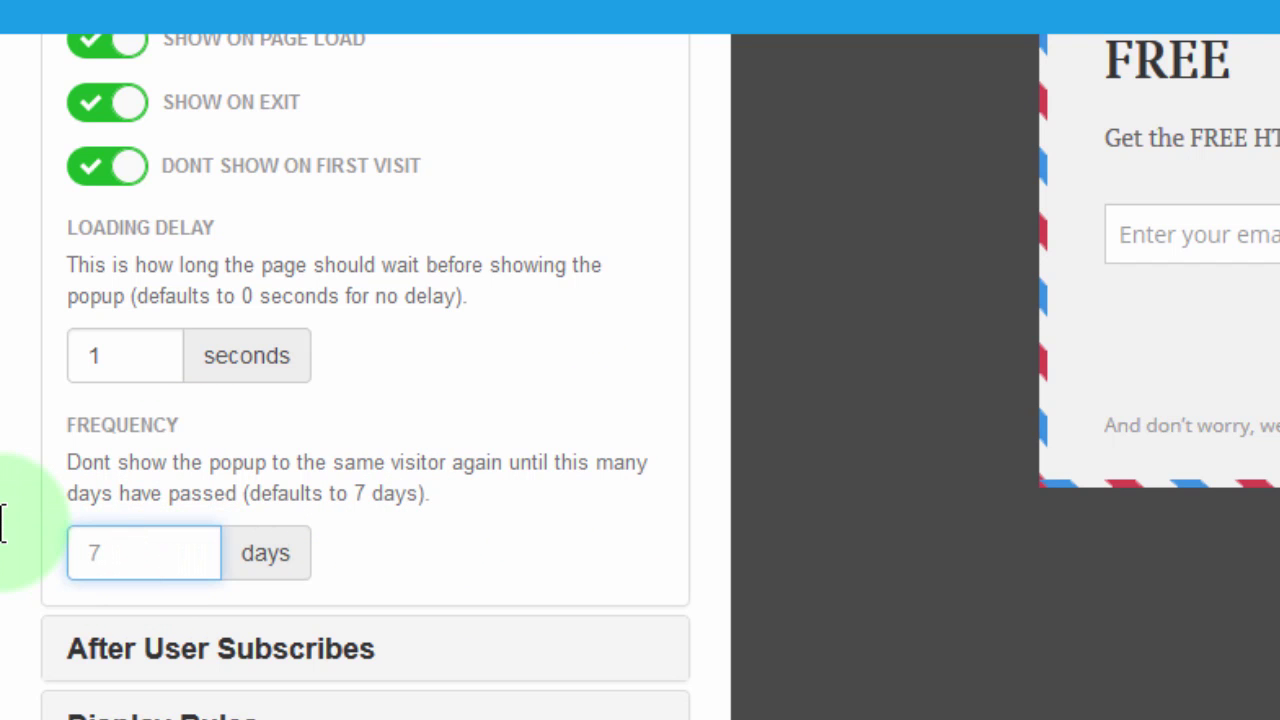
{"action": "type", "text": "2"}
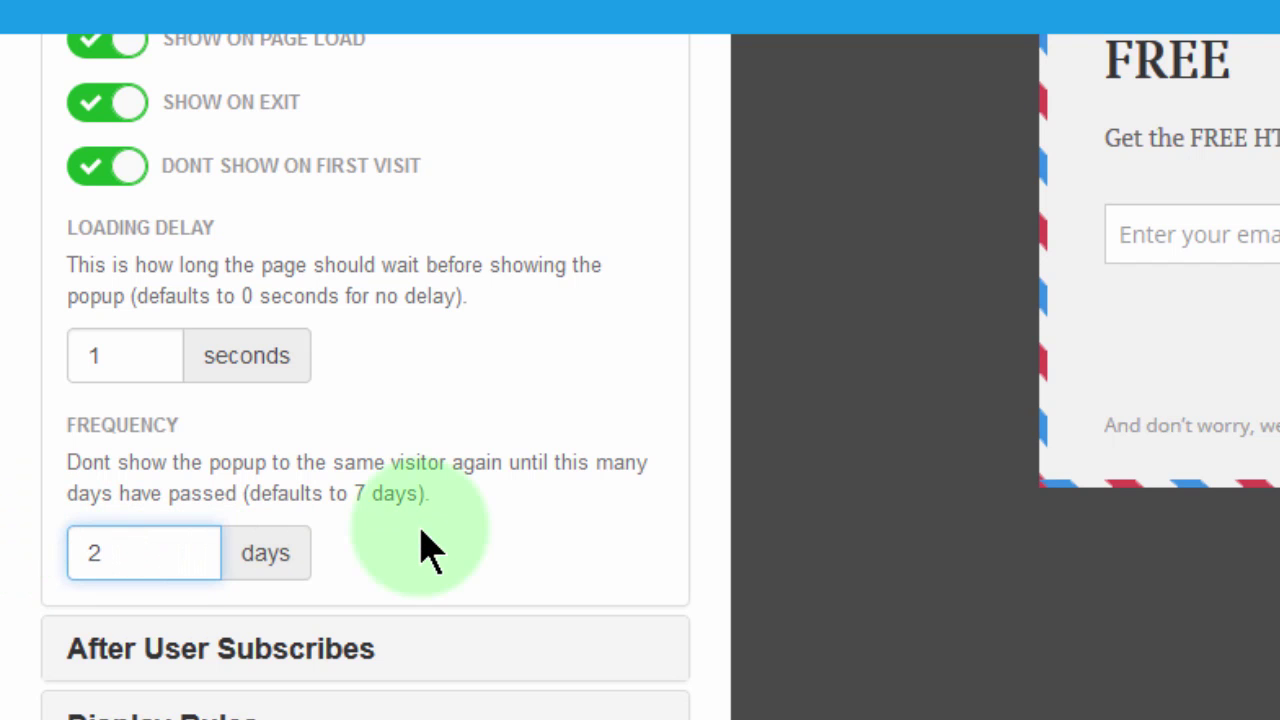
{"action": "left_click", "coordinate": [445, 552]}
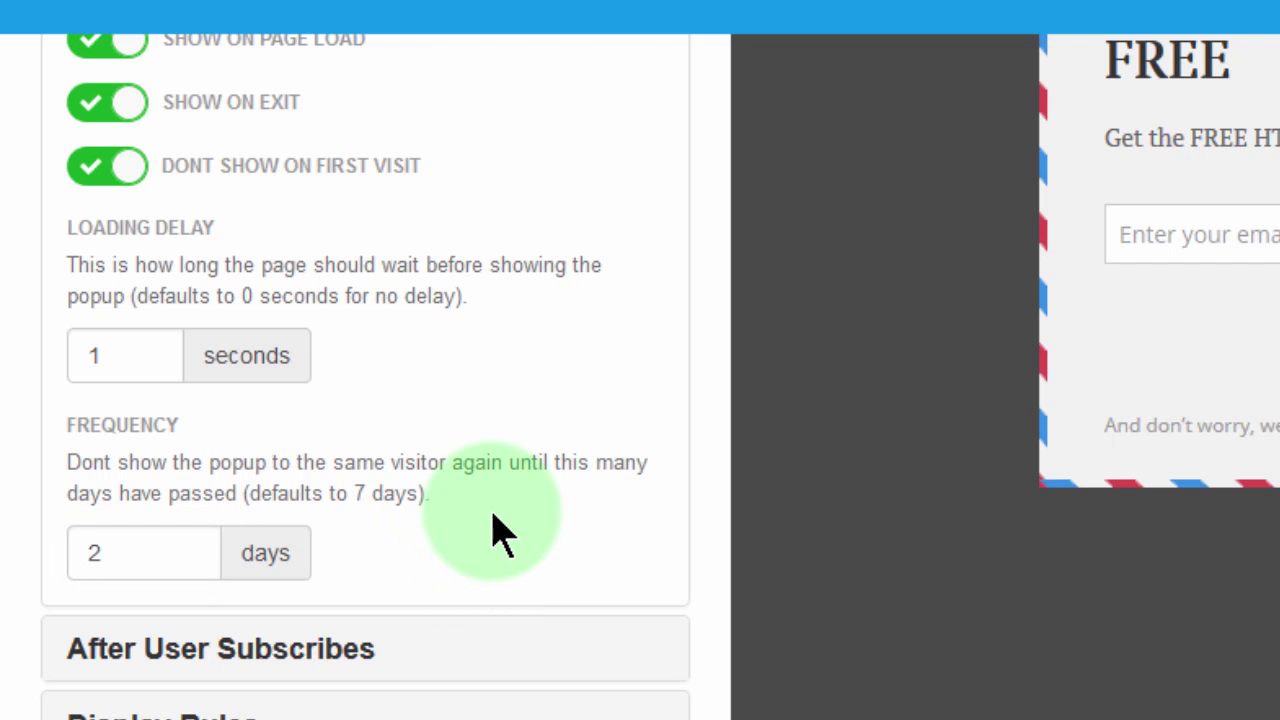
Step: Expand After User Subscribes, showing the forpopup list, and select the empty Redirect URL field
{"action": "left_click", "coordinate": [425, 660]}
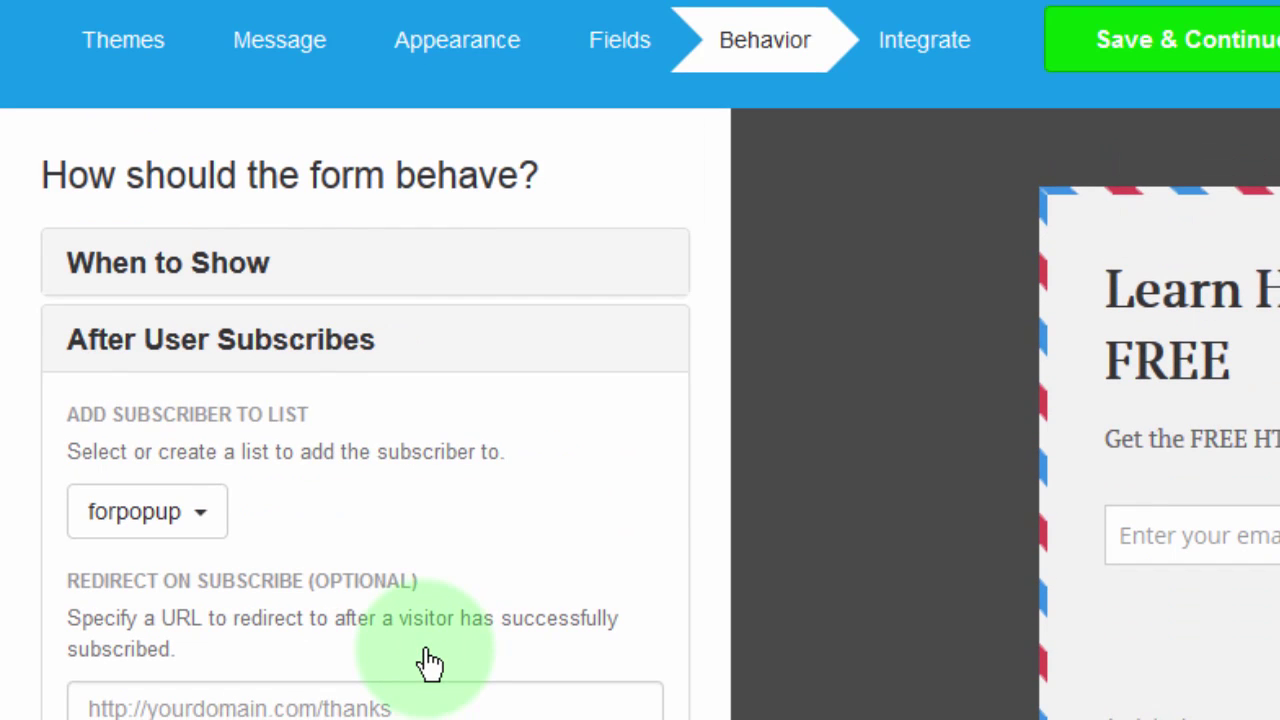
{"action": "scroll", "coordinate": [437, 366], "scroll_direction": "down", "scroll_amount": 2}
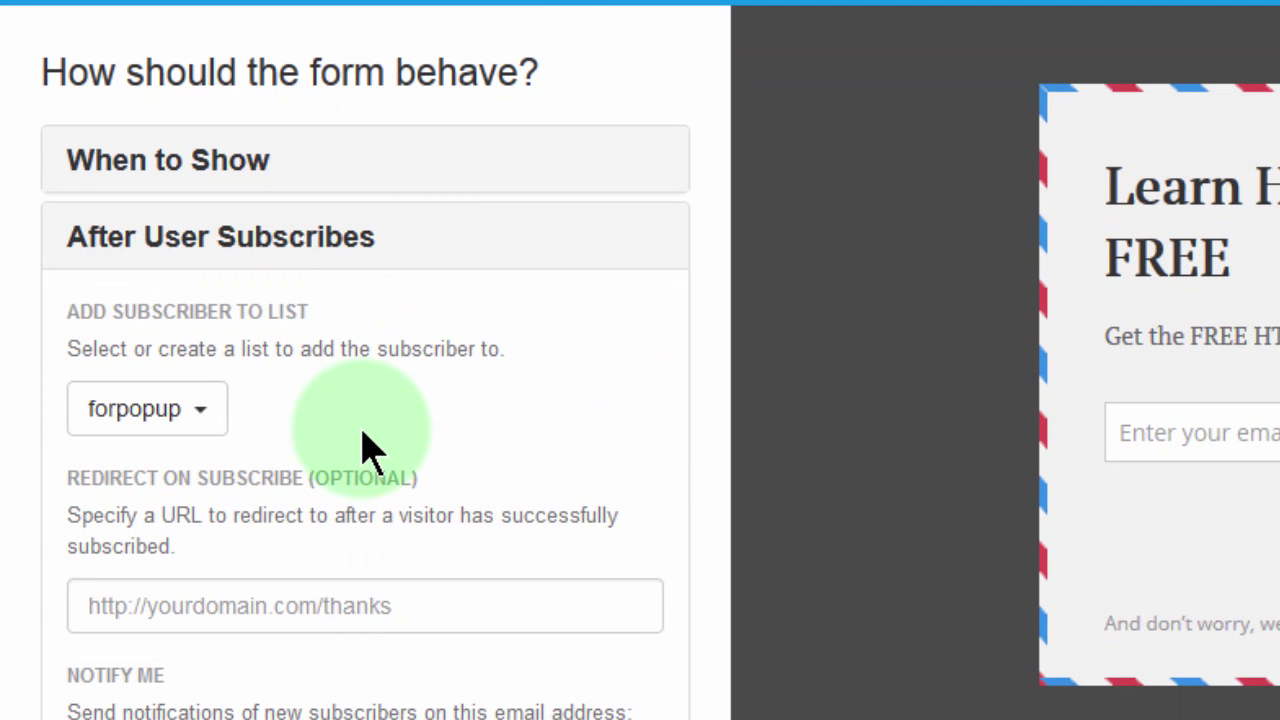
{"action": "left_click", "coordinate": [305, 610]}
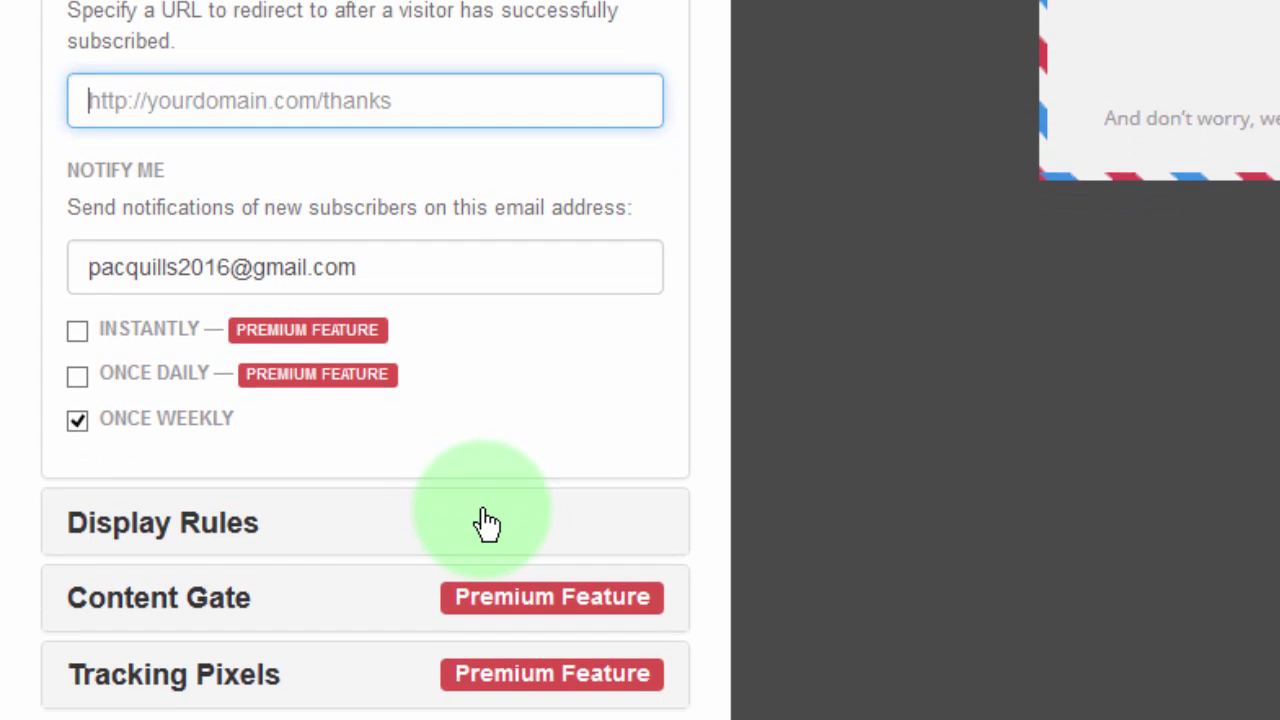
Step: Add a Dont show on display rule for URLs containing /cart
{"action": "left_click", "coordinate": [487, 615]}
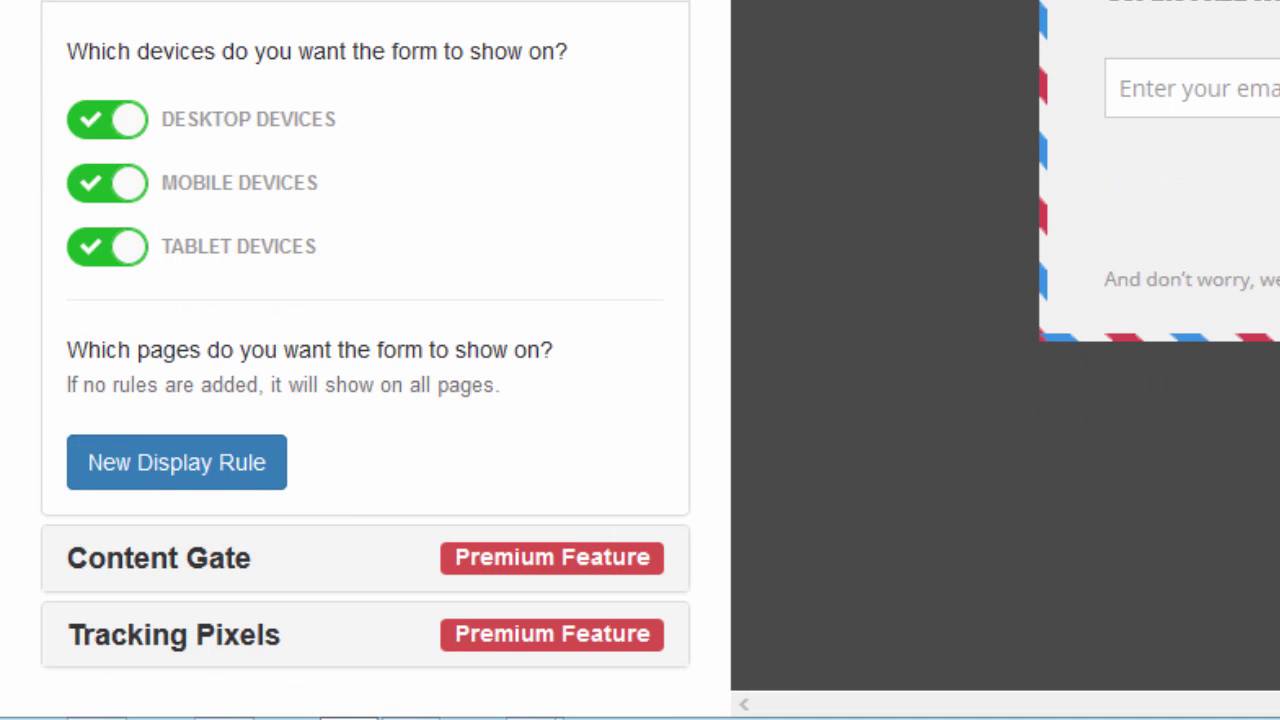
{"action": "left_click", "coordinate": [170, 466]}
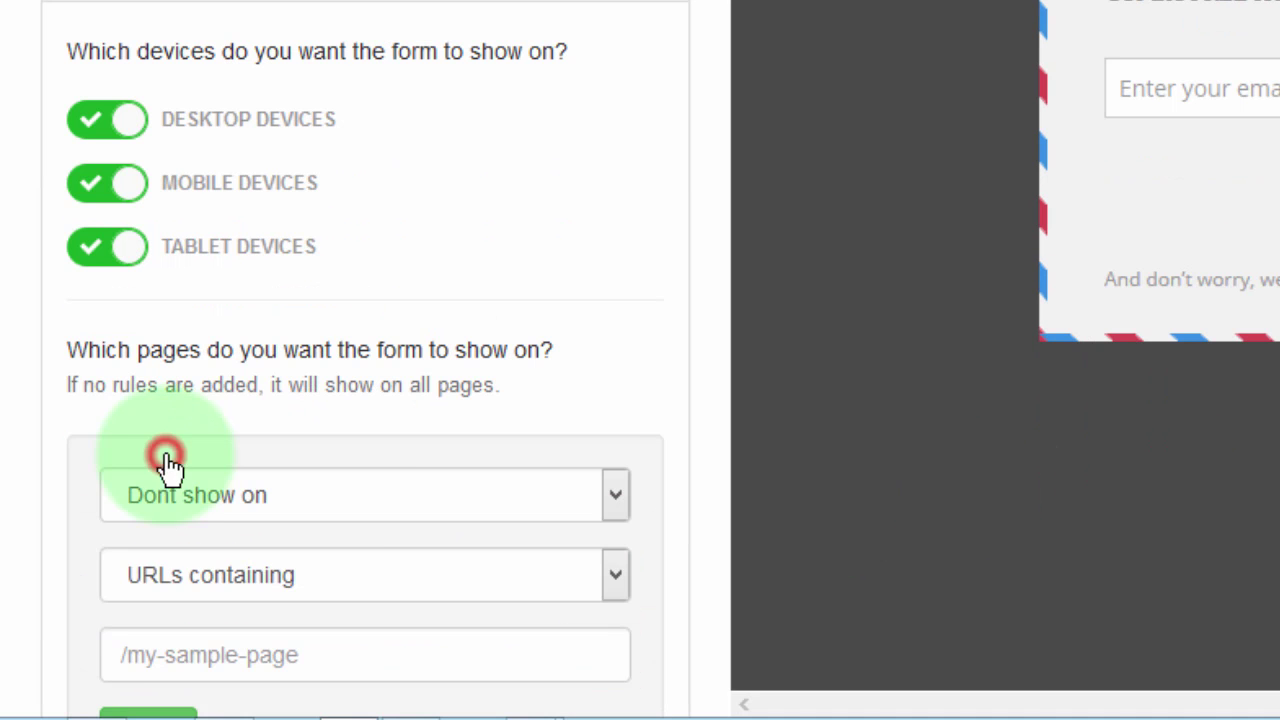
{"action": "left_click", "coordinate": [318, 507]}
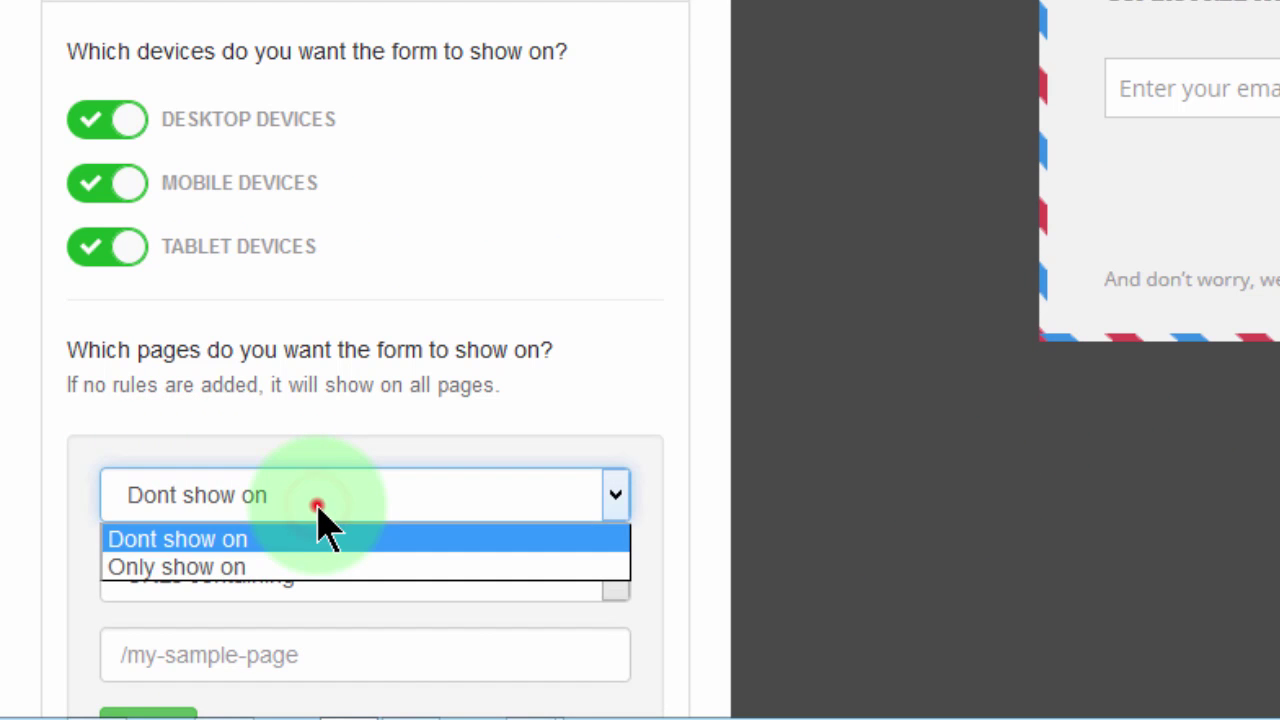
{"action": "left_click", "coordinate": [318, 512]}
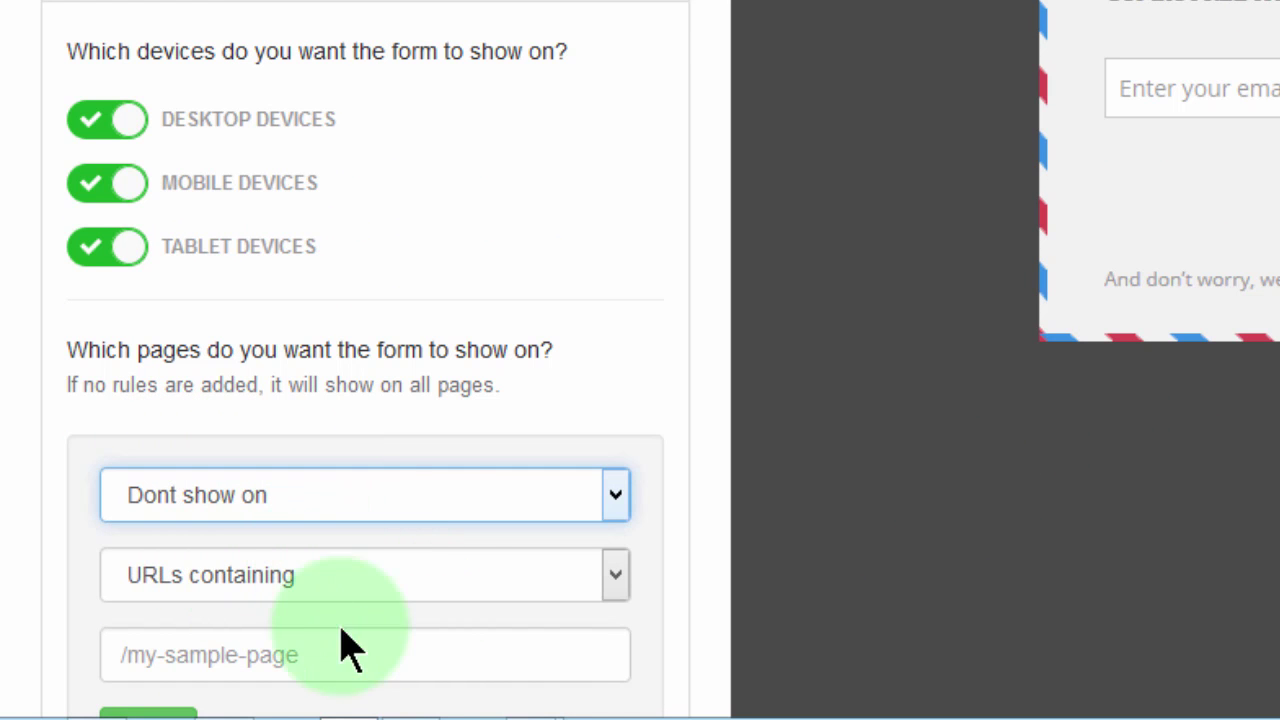
{"action": "left_click", "coordinate": [131, 658]}
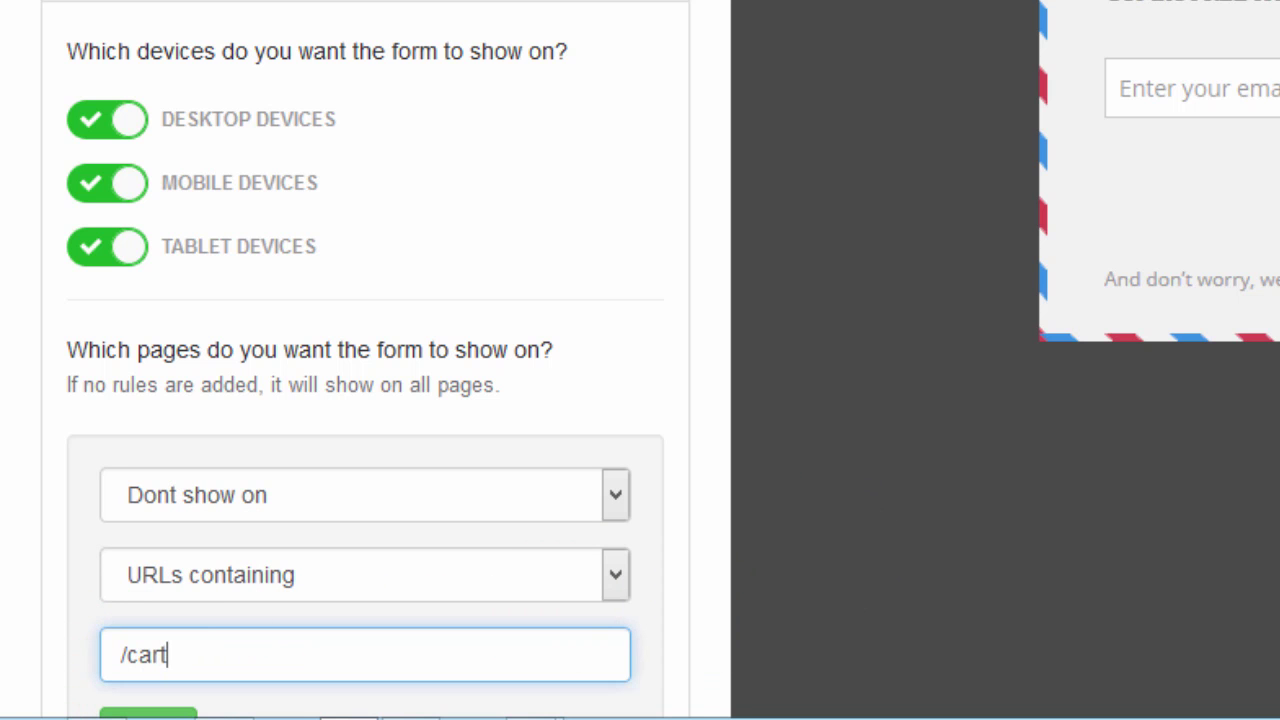
{"action": "scroll", "coordinate": [777, 471], "scroll_direction": "down", "scroll_amount": 3}
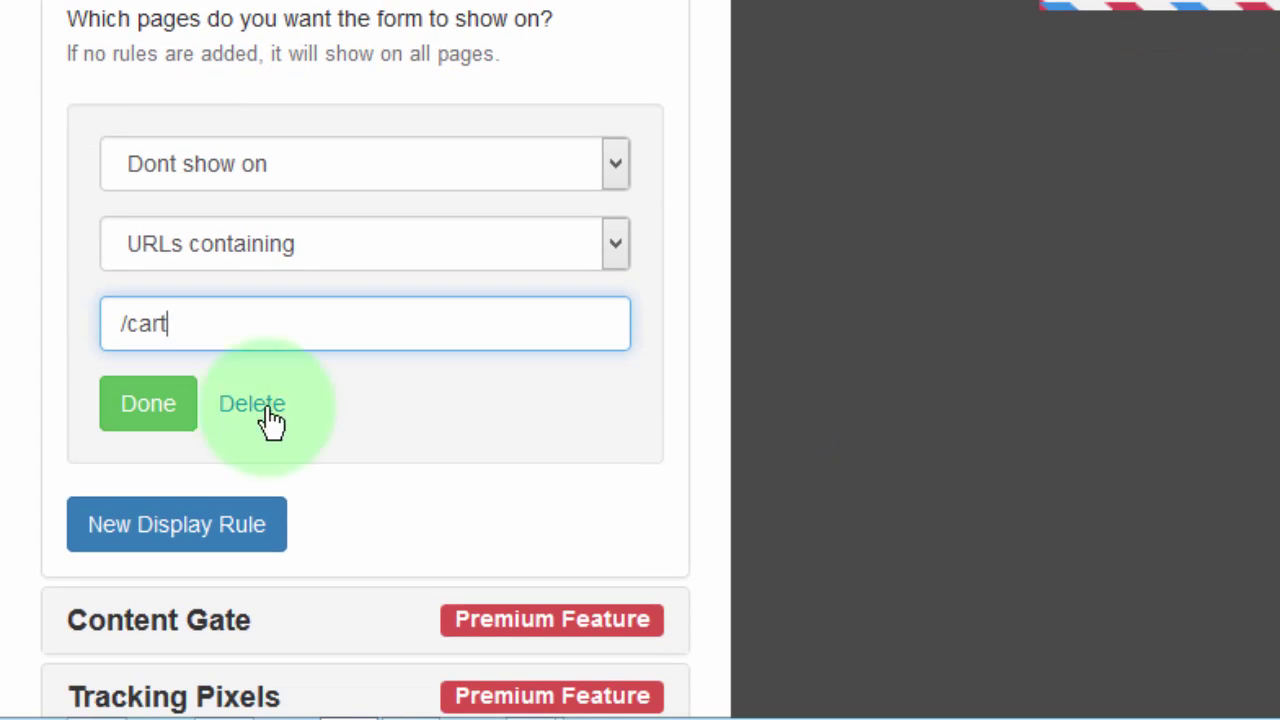
{"action": "left_click", "coordinate": [160, 420]}
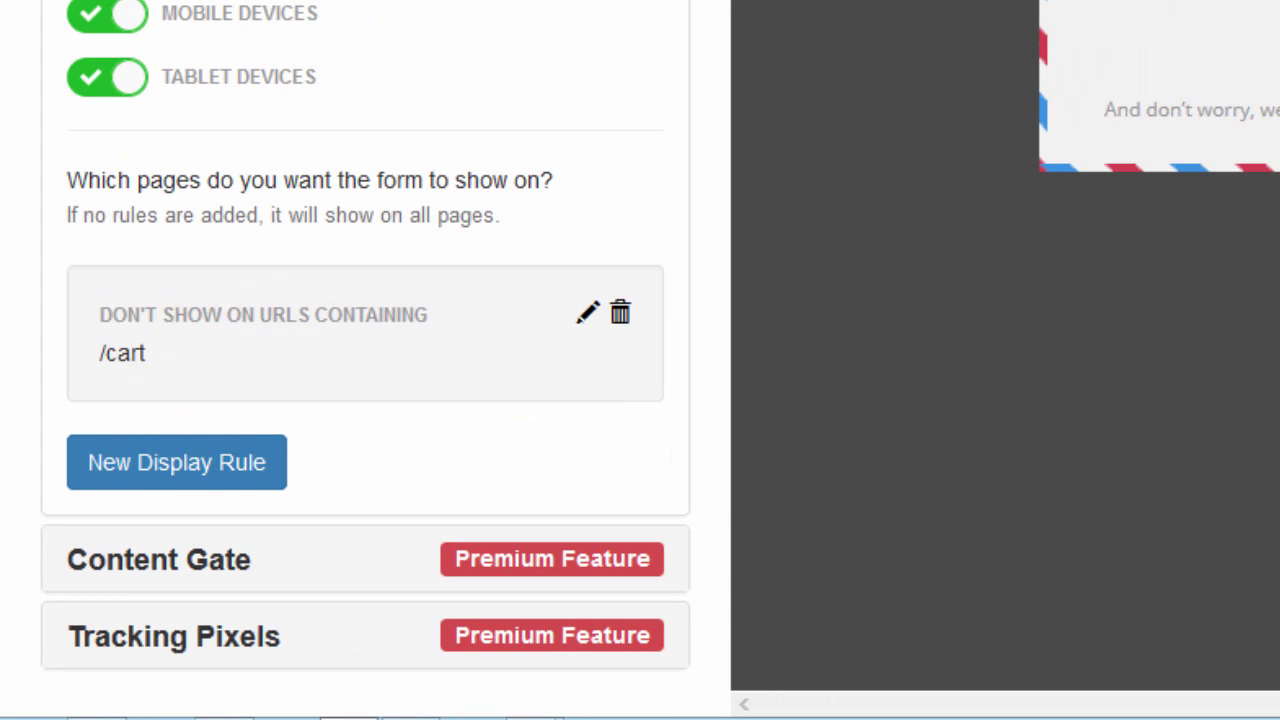
Step: Add a second Dont show on rule for URLs containing /services
{"action": "left_click", "coordinate": [206, 466]}
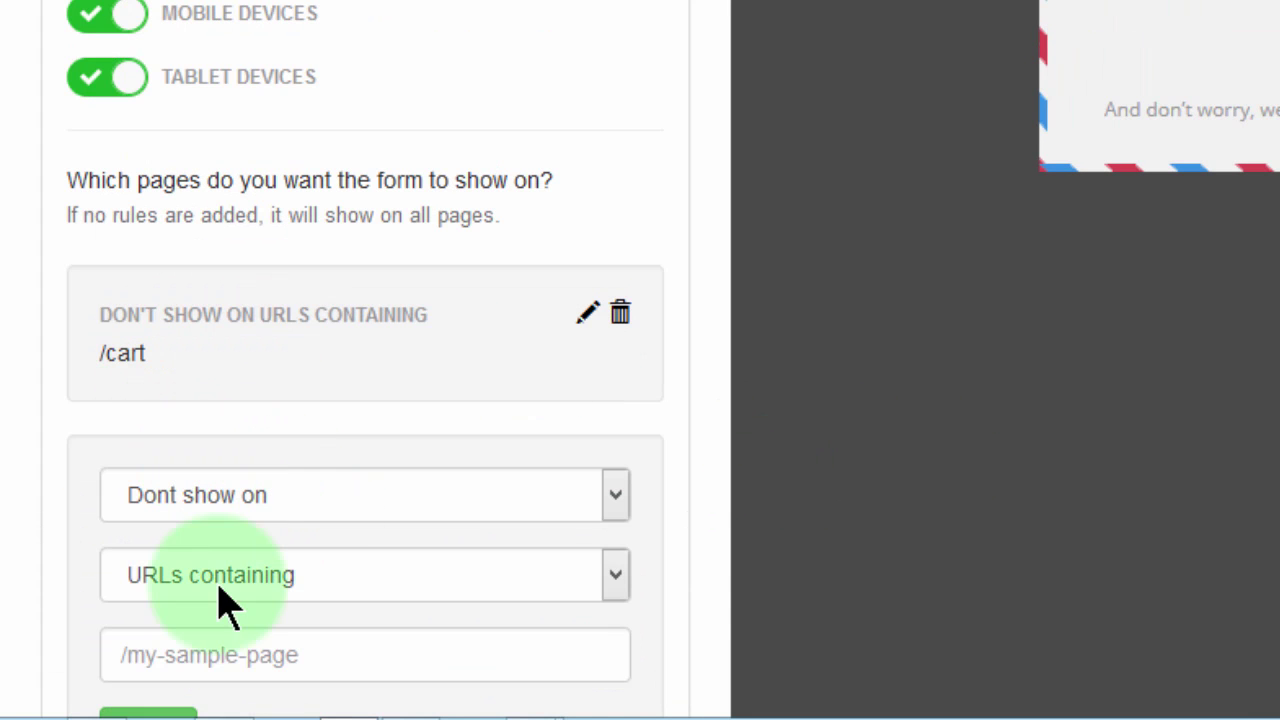
{"action": "left_click", "coordinate": [216, 655]}
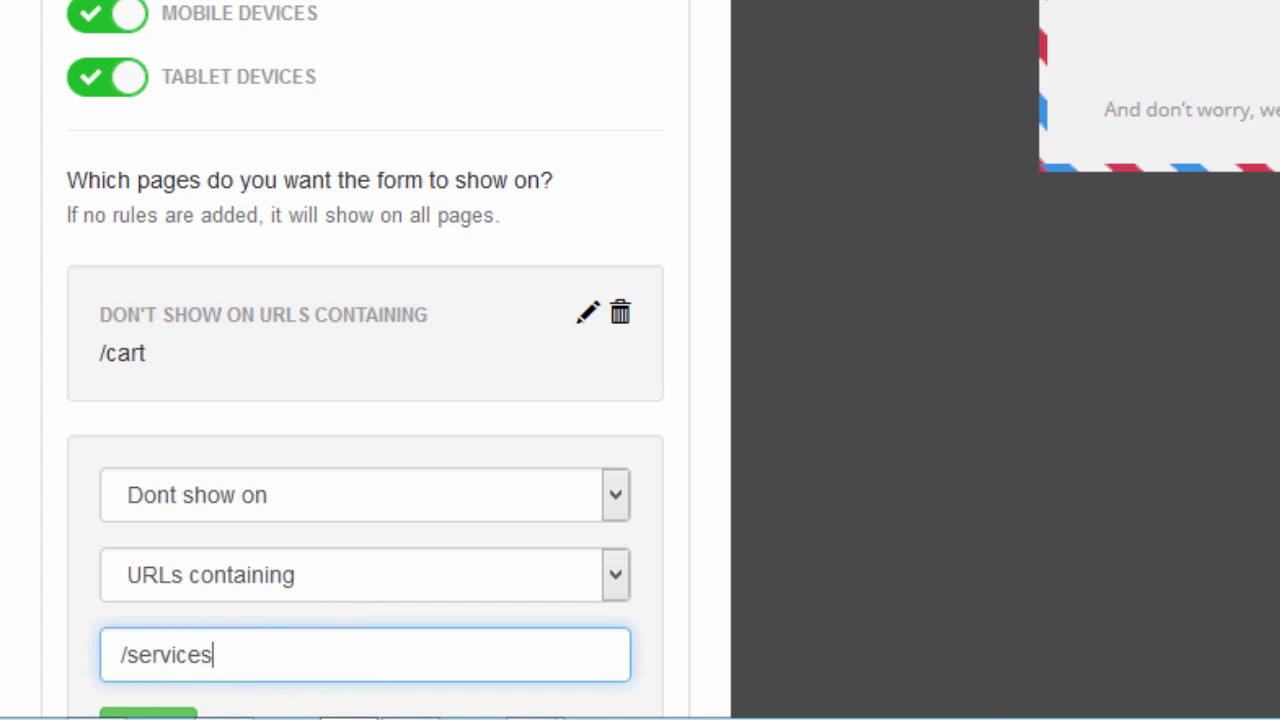
{"action": "scroll", "coordinate": [365, 400], "scroll_direction": "down", "scroll_amount": 4}
{"action": "left_click", "coordinate": [150, 368]}
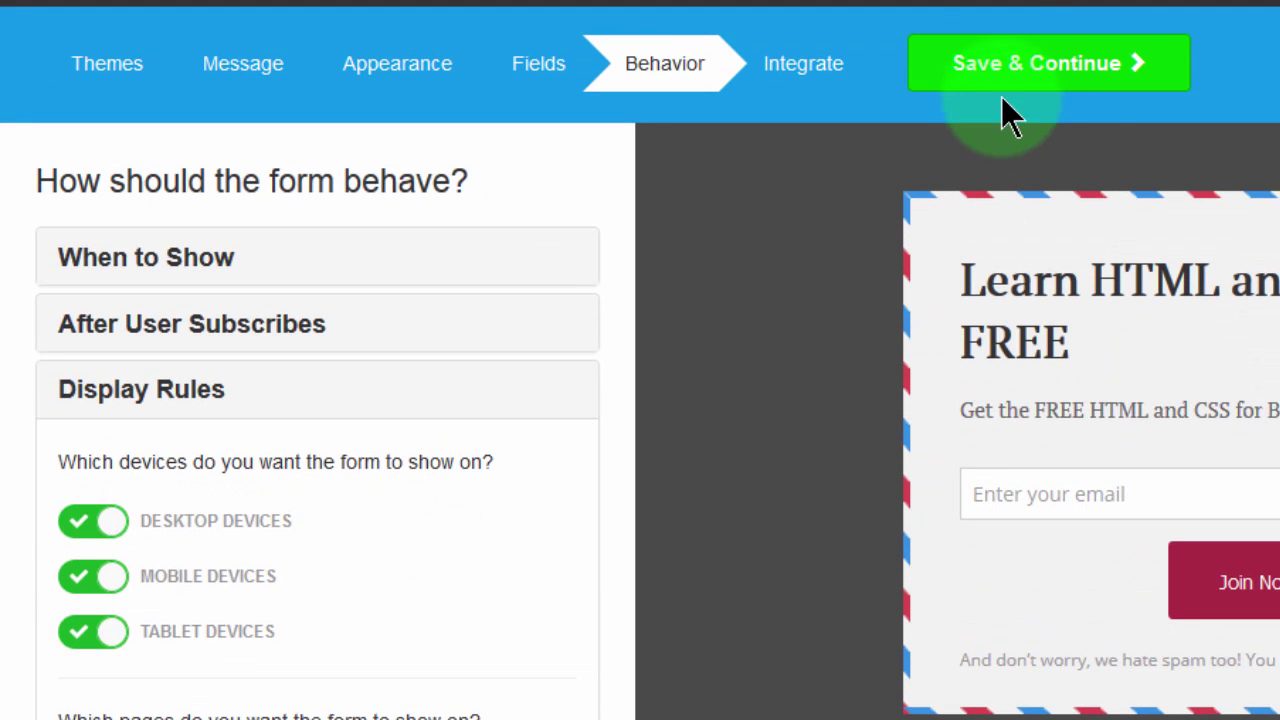
Step: On the Integrate step, connect the form to the existing MailChimp account and view Match Fields
{"action": "left_click", "coordinate": [1012, 63]}
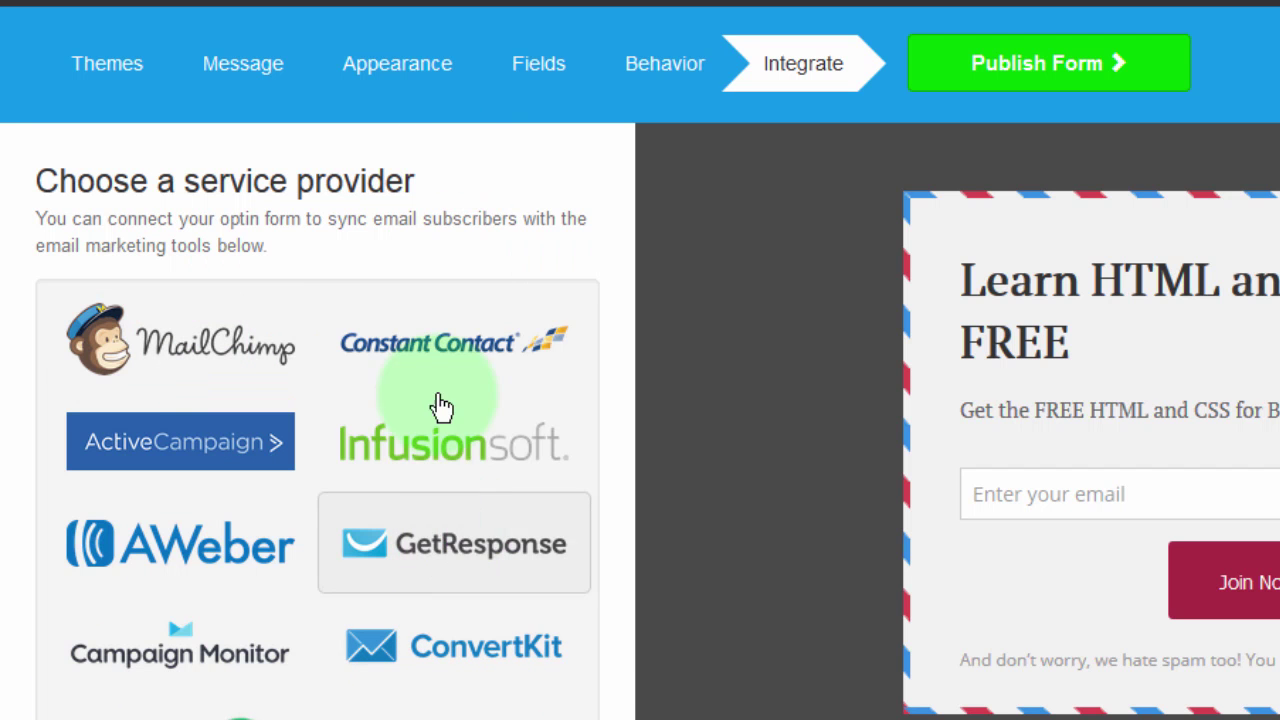
{"action": "left_click", "coordinate": [158, 350]}
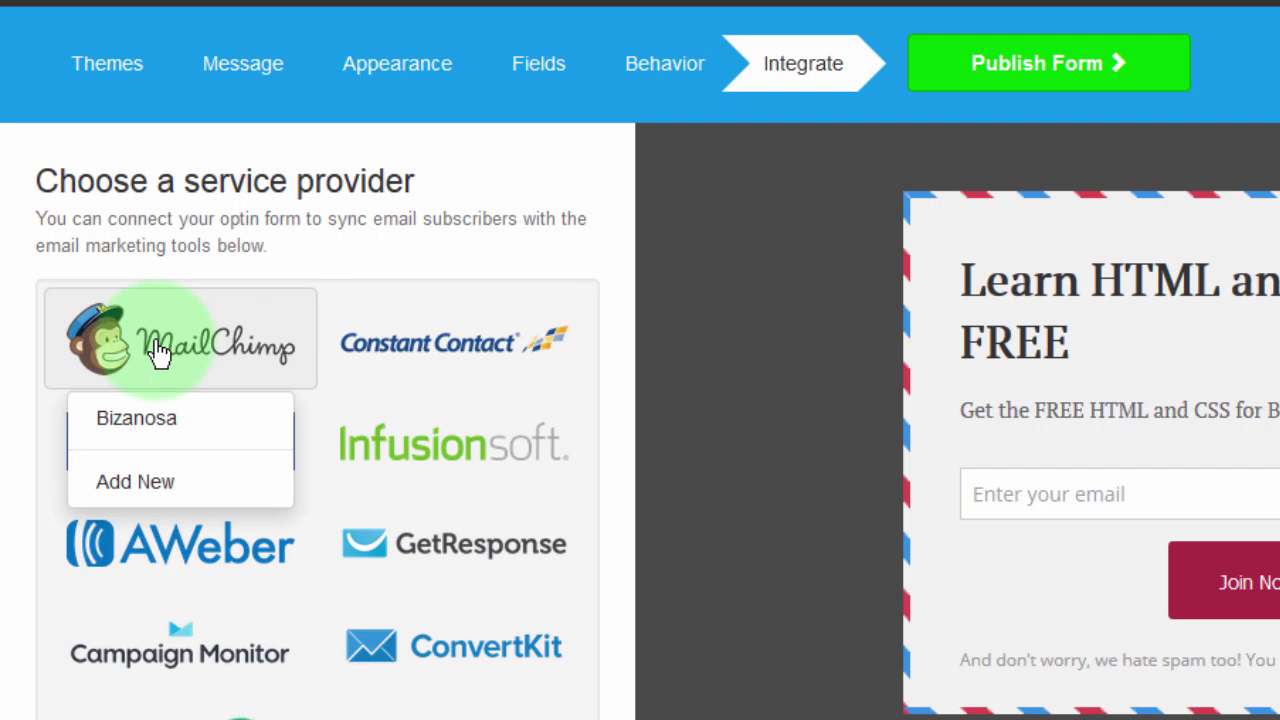
{"action": "left_click", "coordinate": [246, 365]}
{"action": "left_click", "coordinate": [128, 410]}
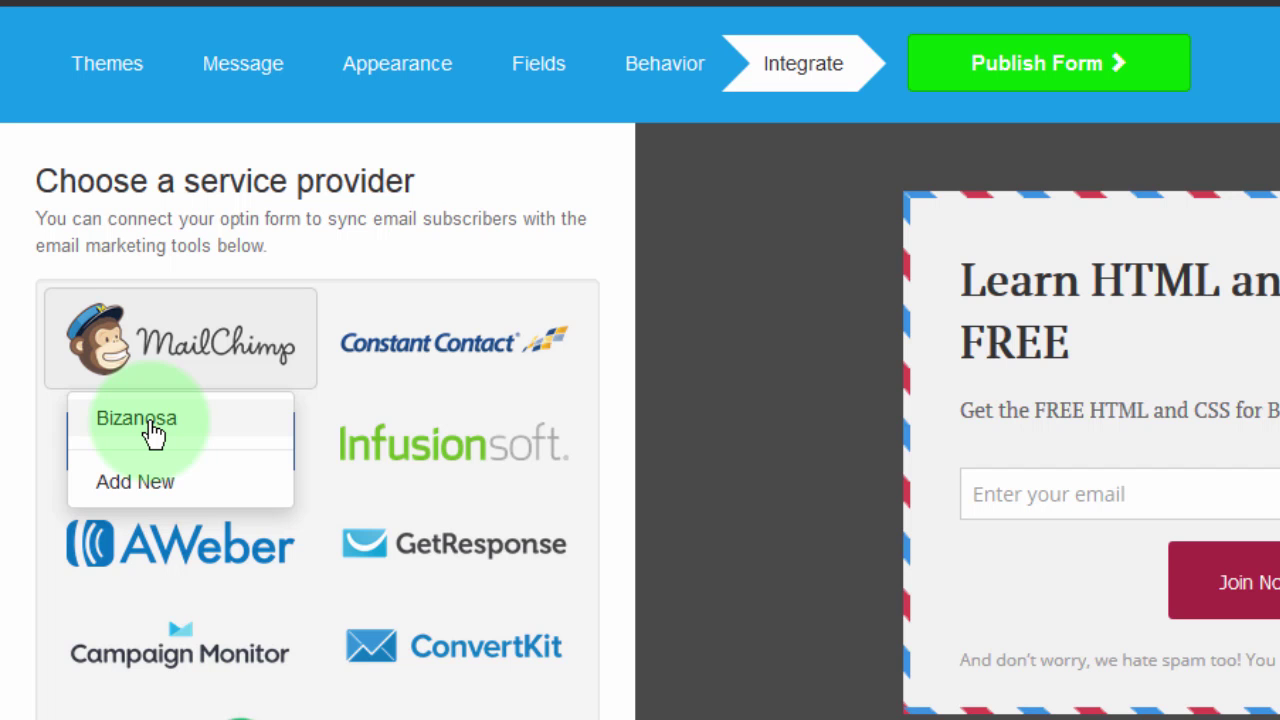
{"action": "left_click", "coordinate": [153, 430]}
{"action": "left_click", "coordinate": [346, 277]}
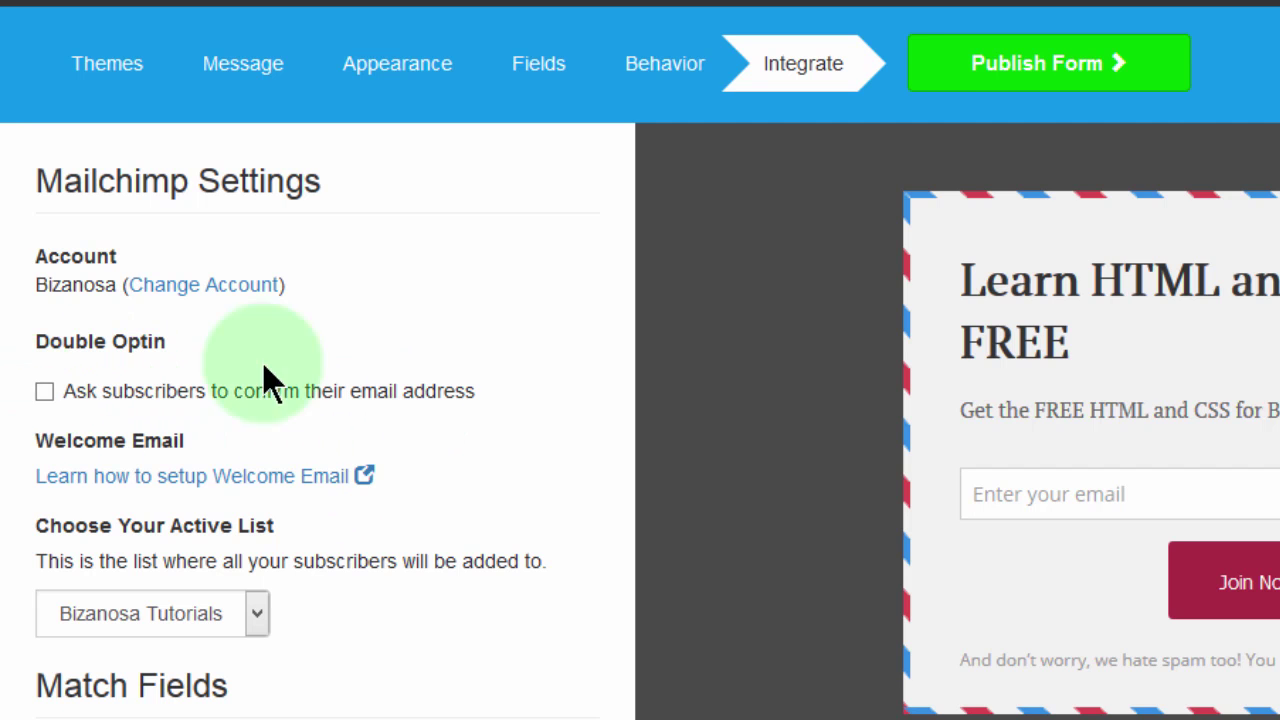
{"action": "scroll", "coordinate": [369, 634], "scroll_direction": "down", "scroll_amount": 2}
{"action": "scroll", "coordinate": [452, 465], "scroll_direction": "down", "scroll_amount": 1}
{"action": "scroll", "coordinate": [789, 586], "scroll_direction": "down", "scroll_amount": 3}
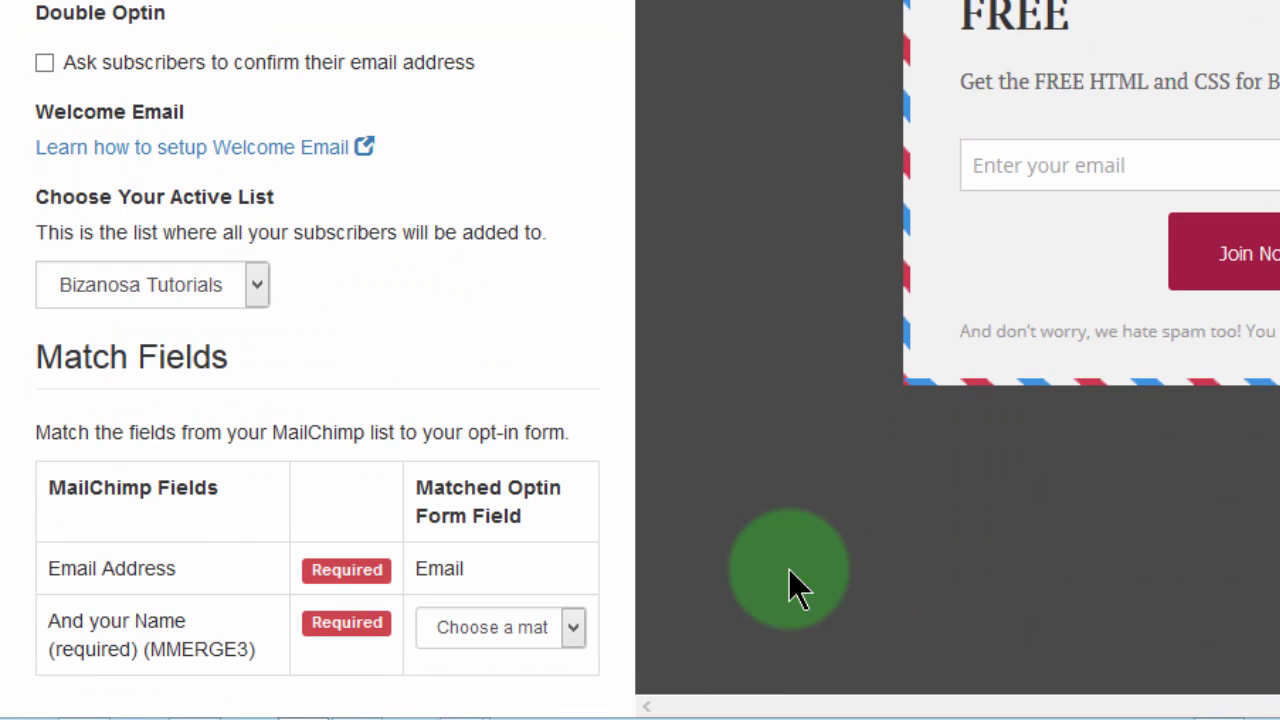